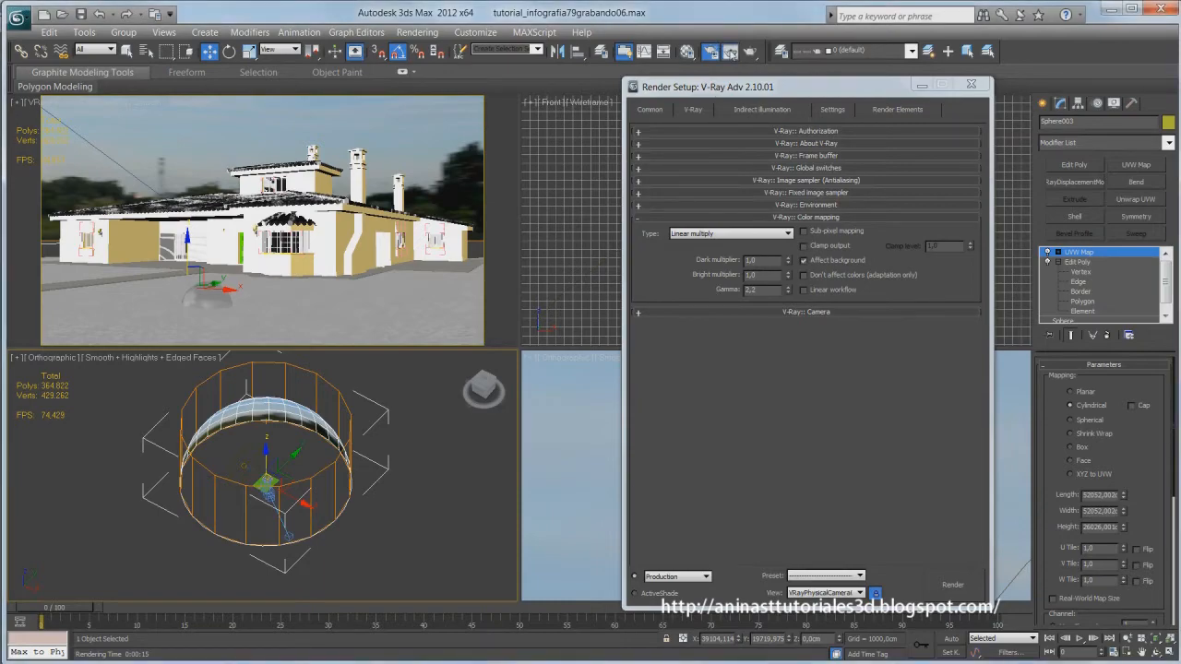
- Show the last camera render of the house and clone it into a separate window
left_click(729, 53)
left_click_drag(466, 121, 460, 86)
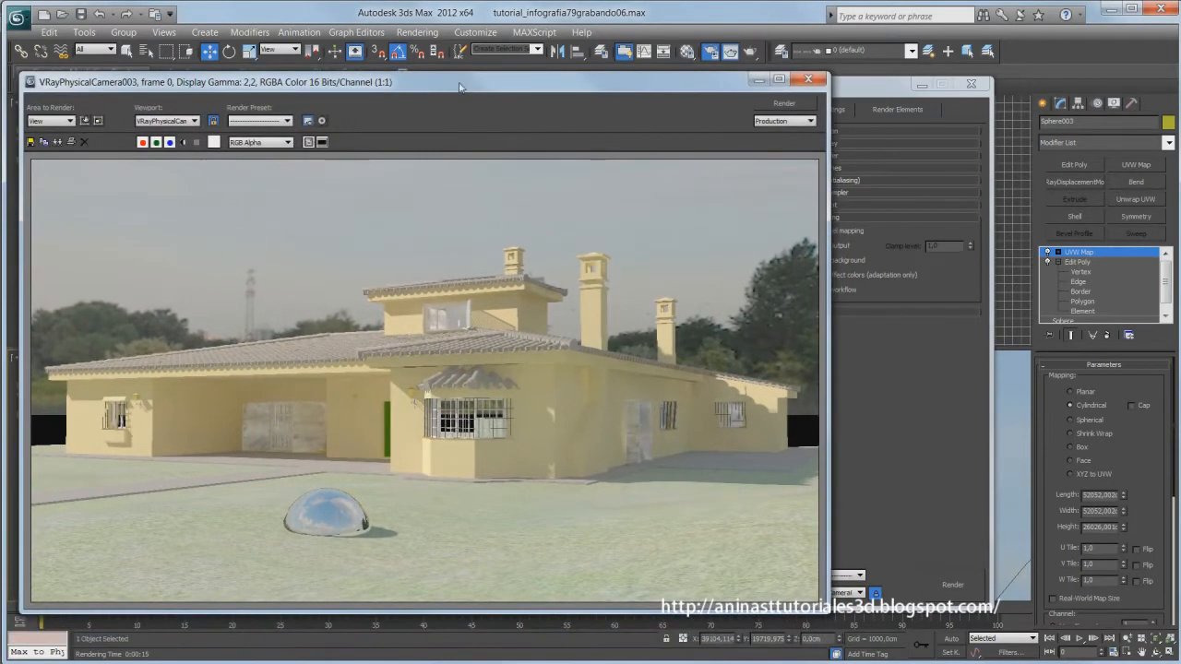
left_click(56, 144)
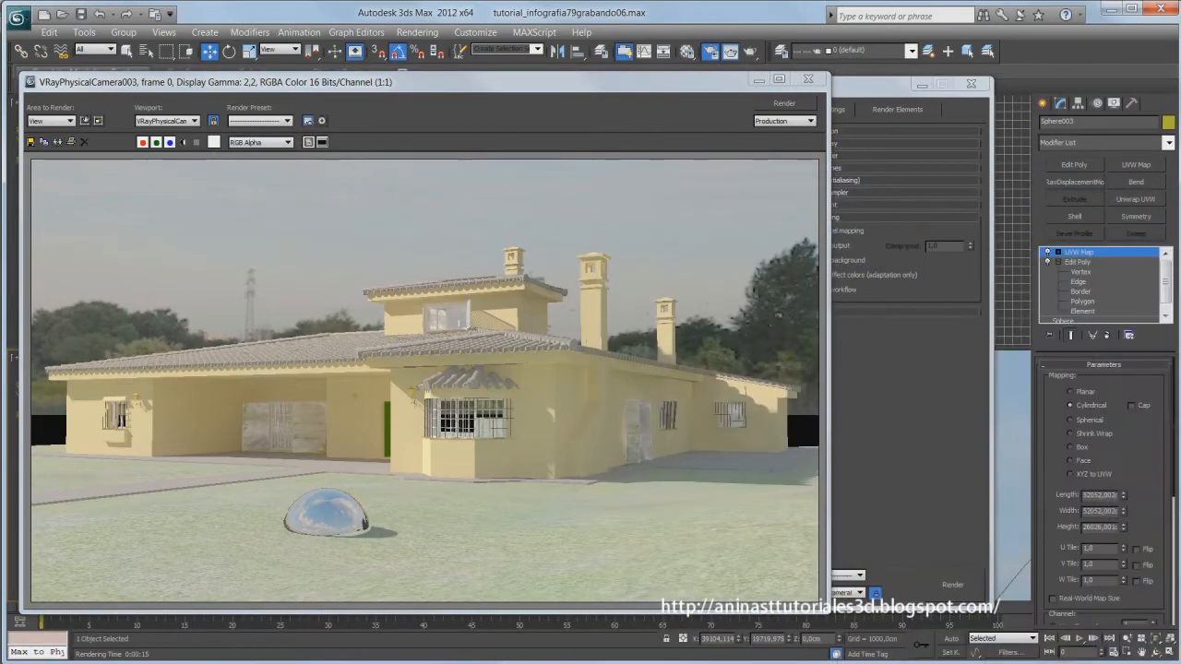
- Set the color mapping dark multiplier to 0,1, render the camera view and compare it with the cloned render
left_click(808, 79)
left_click_drag(767, 261, 722, 266)
type(",1")
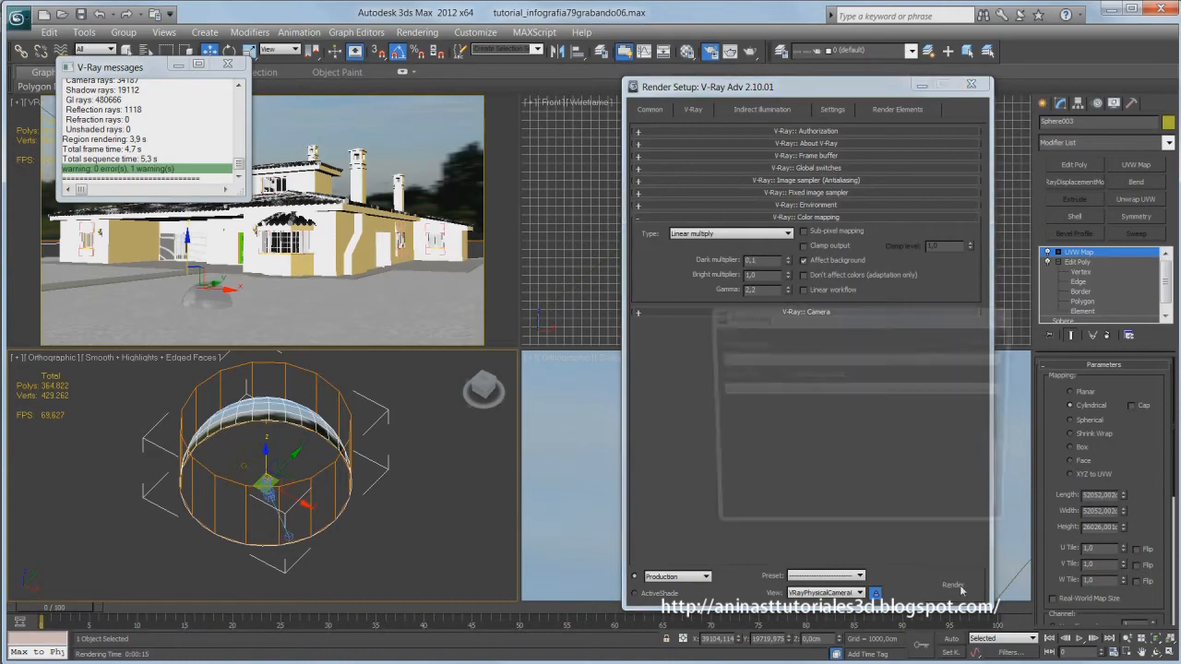
left_click(960, 585)
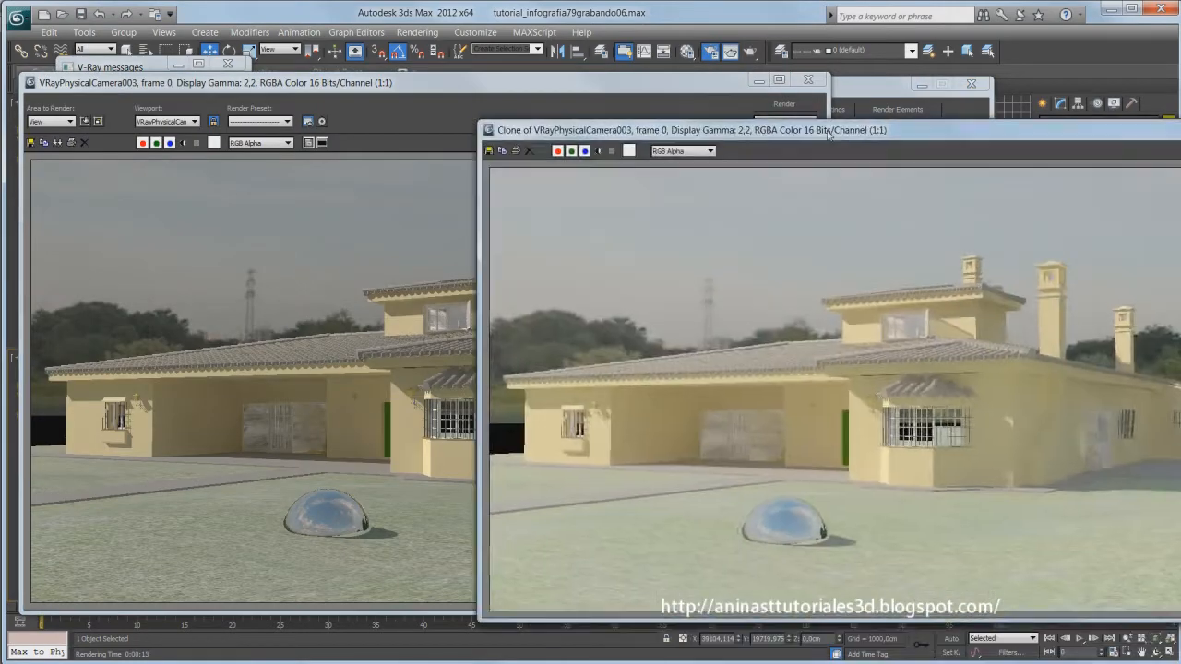
left_click_drag(827, 130, 154, 129)
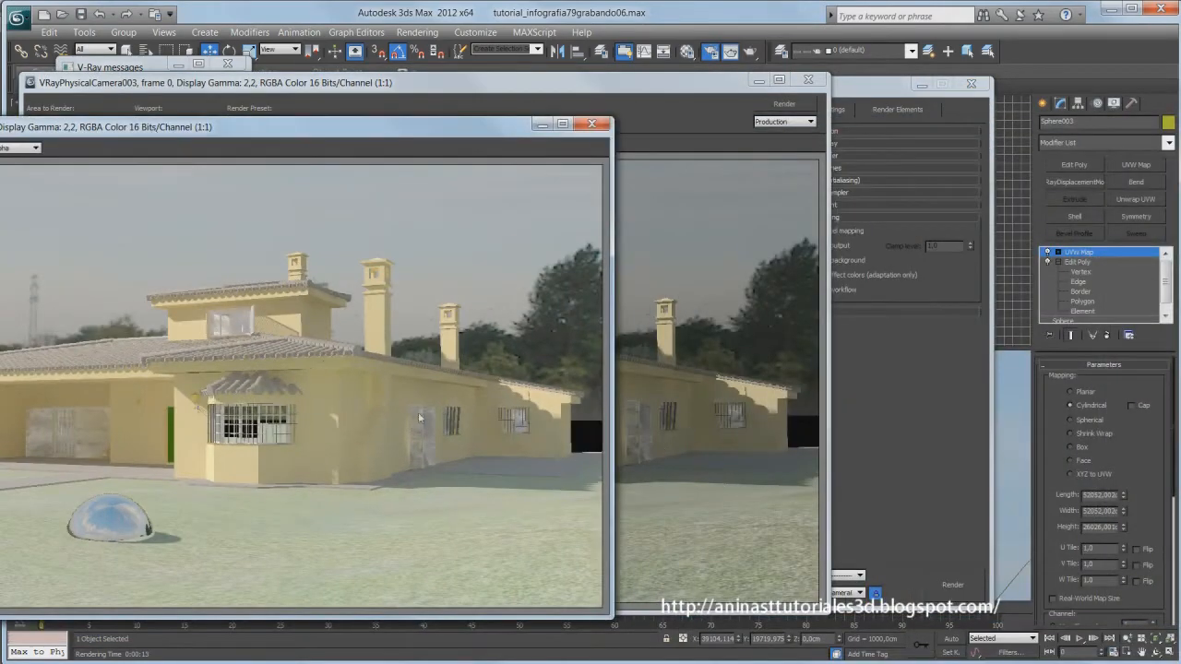
- Set the color mapping bright multiplier to 10 and render the camera view again
left_click(855, 81)
left_click(751, 275)
type("10")
key("Return")
left_click(954, 584)
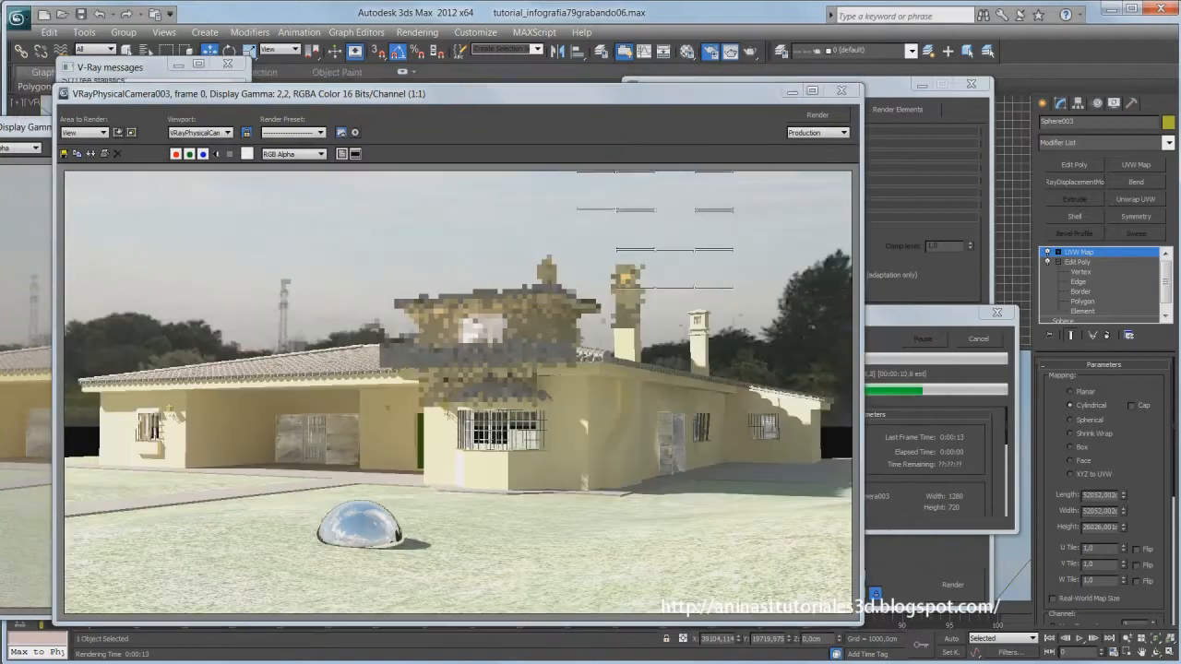
- Arrange the new render and the cloned render so they overlap, and compare their bright and dark areas
left_click_drag(648, 90, 745, 89)
left_click_drag(125, 131, 658, 137)
left_click(566, 109)
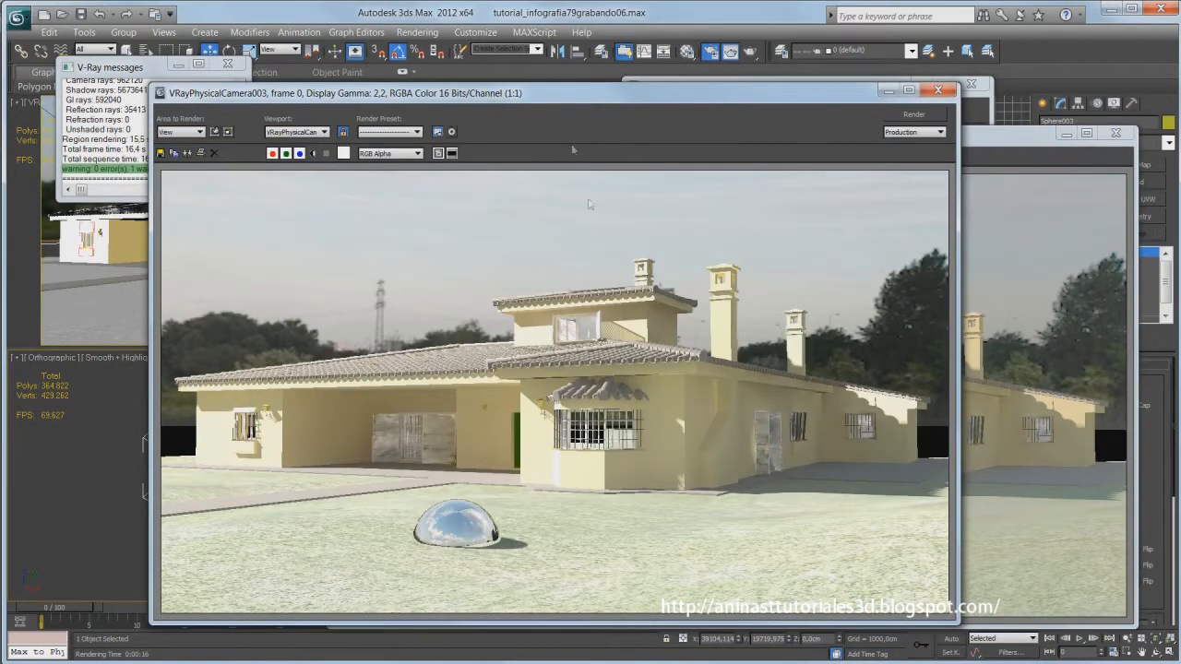
left_click(995, 139)
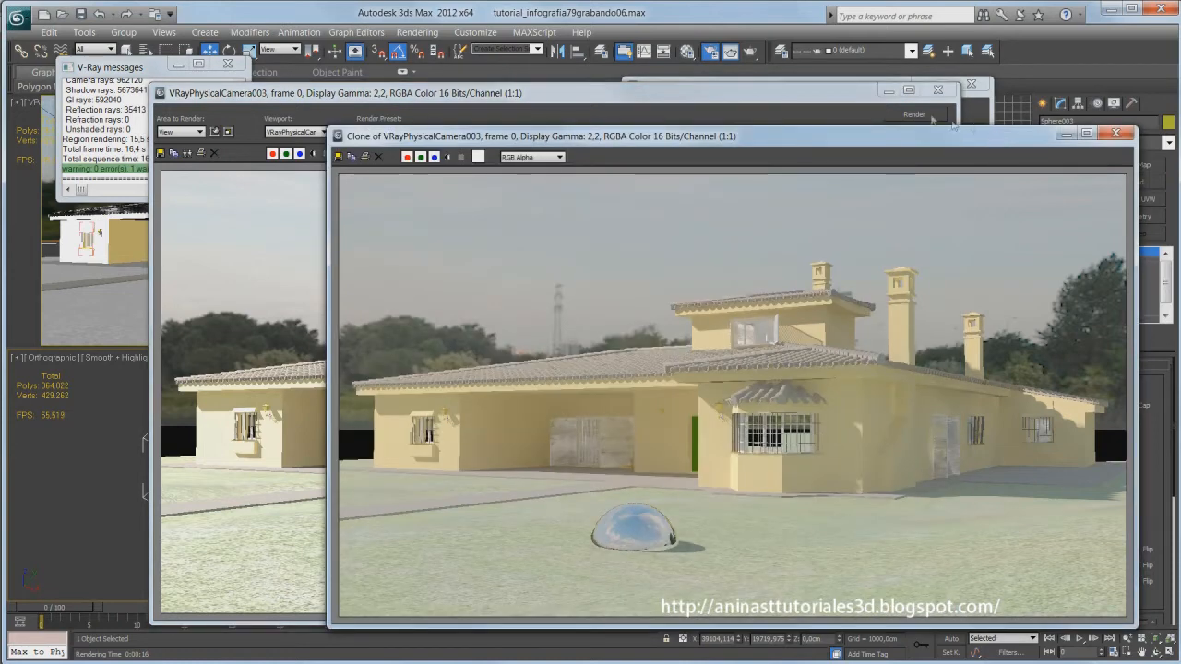
left_click(857, 96)
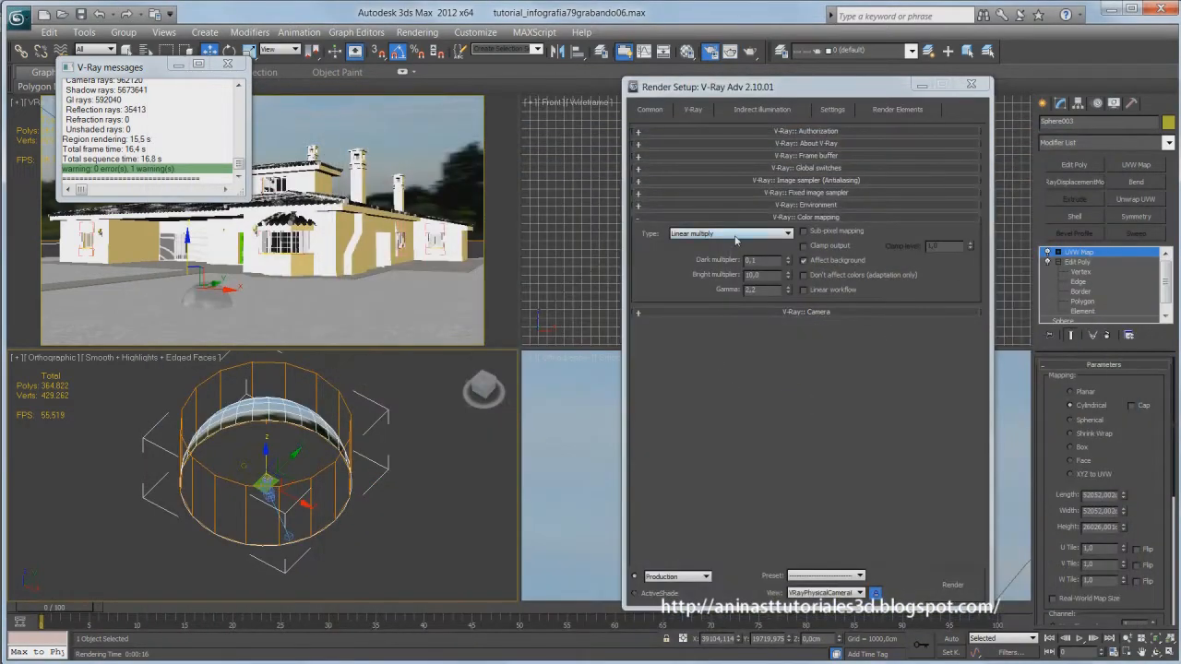
- Try the Exponential, HSV exponential and Reinhard color mapping types, and return to Linear multiply
left_click(735, 234)
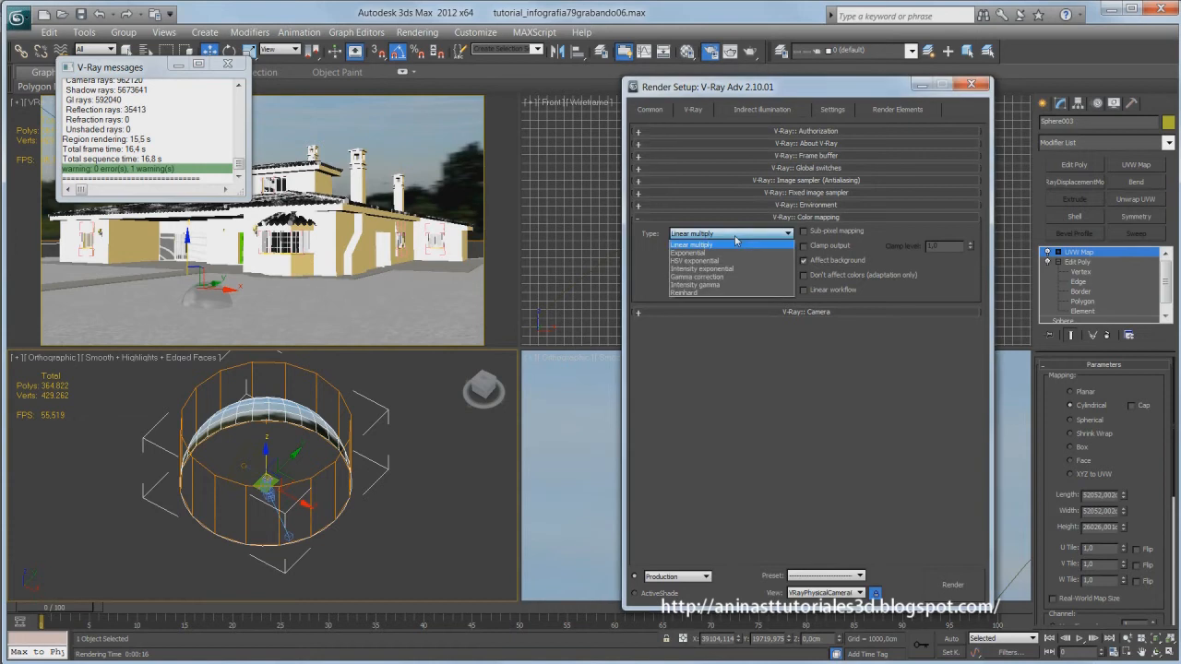
left_click(715, 249)
left_click(716, 234)
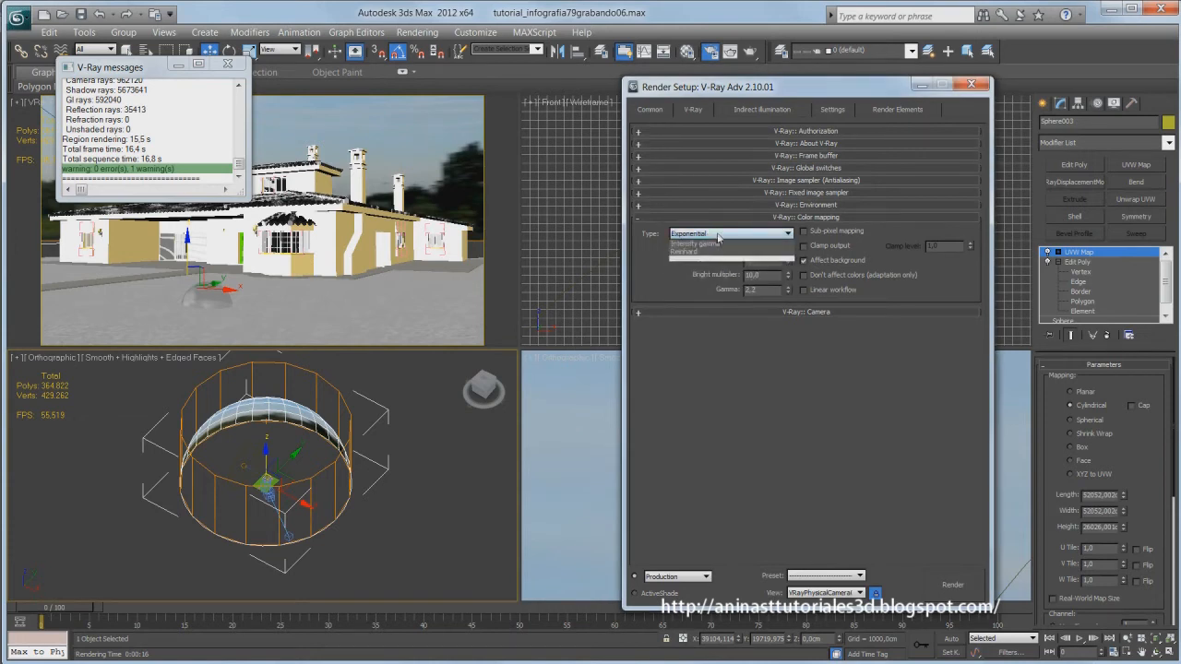
left_click(720, 266)
left_click(730, 233)
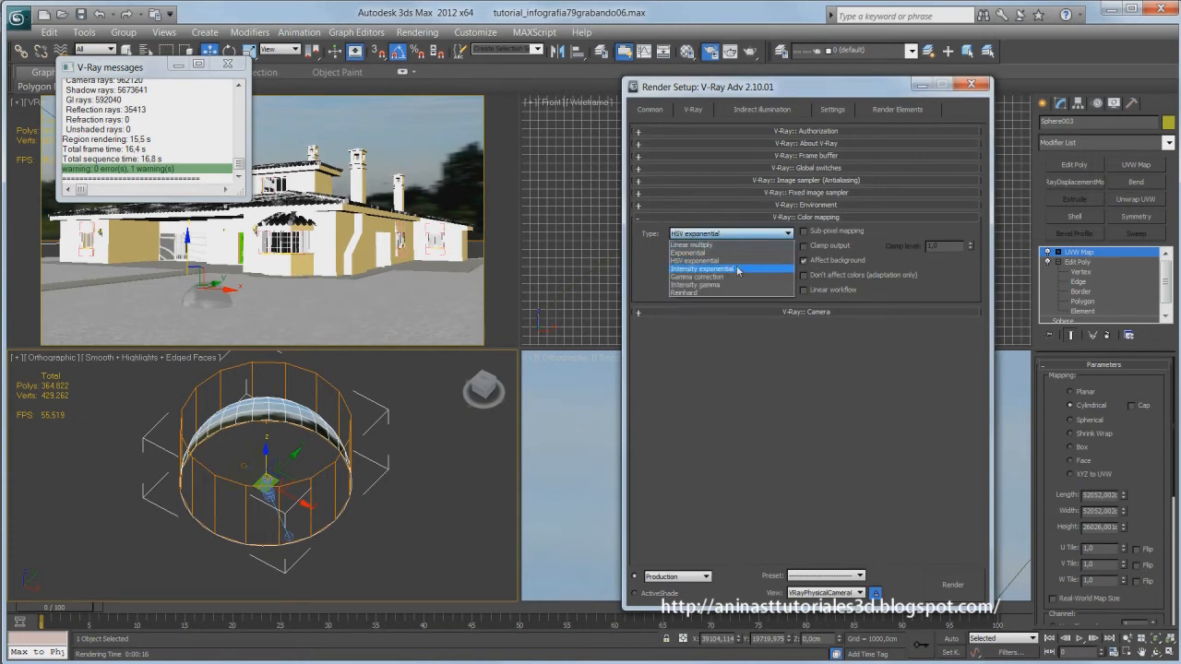
left_click(699, 293)
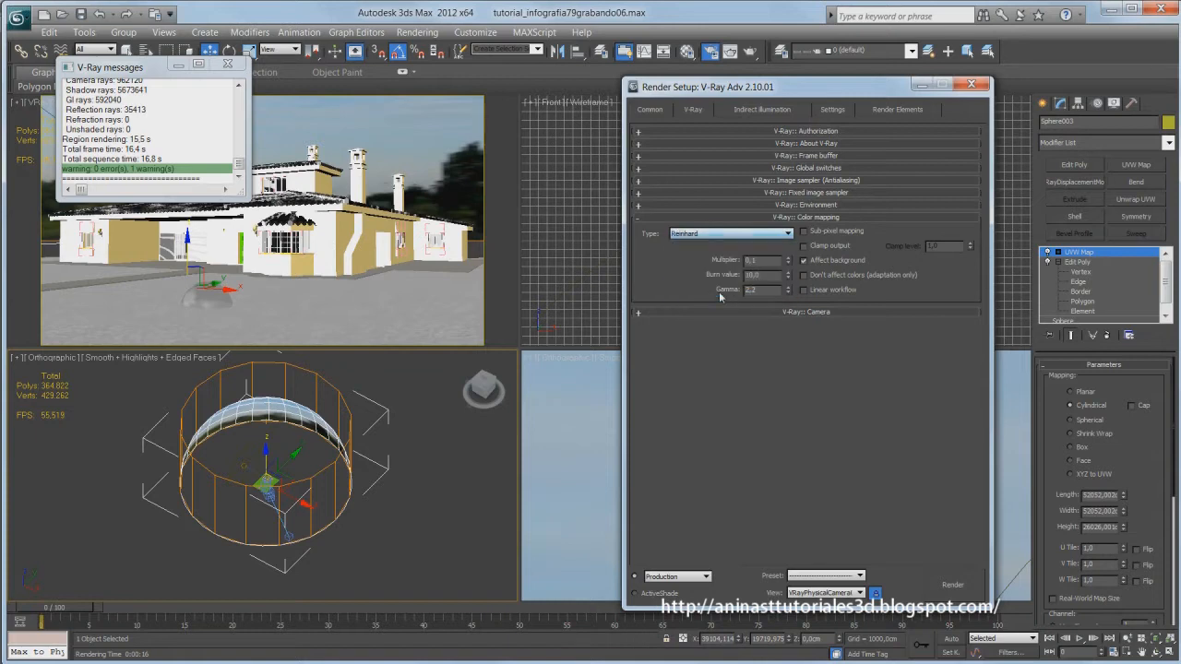
left_click(718, 235)
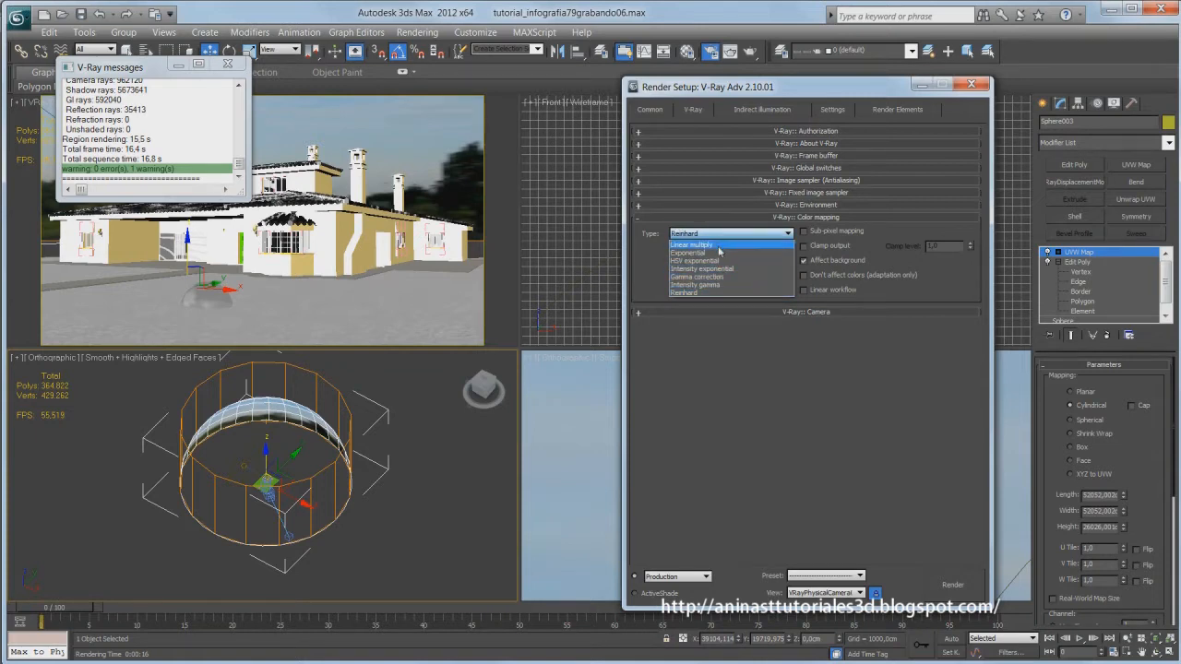
left_click(718, 245)
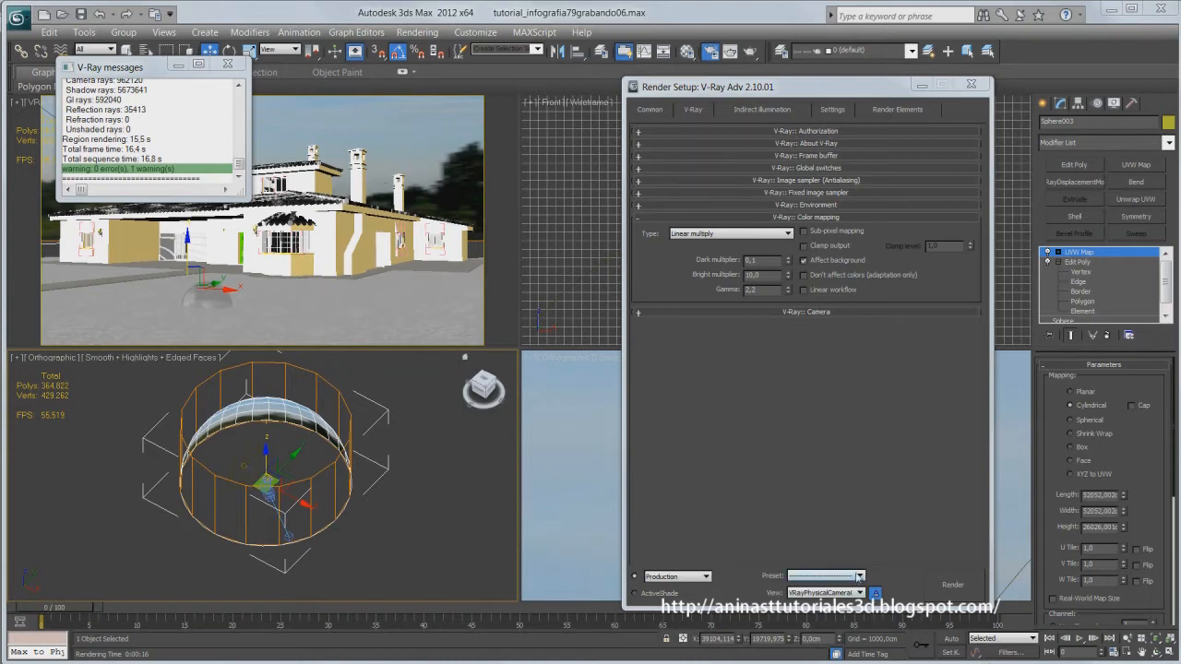
- Set both the dark and bright multipliers of the Linear multiply color mapping to 1,0
left_click(857, 576)
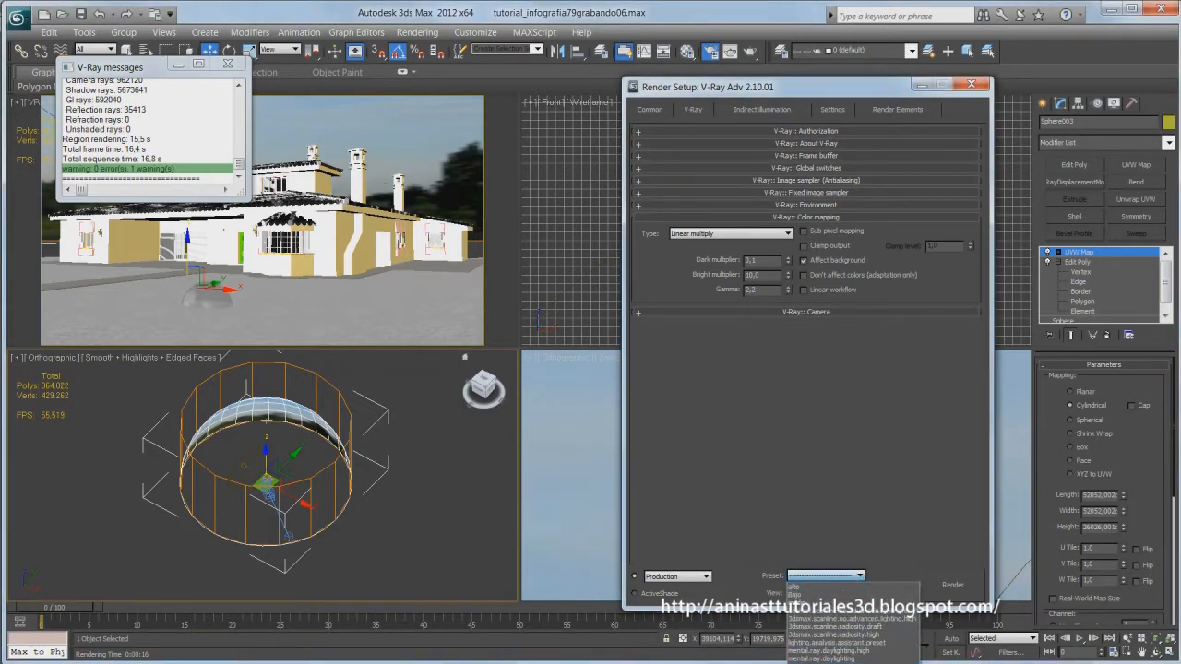
left_click(860, 577)
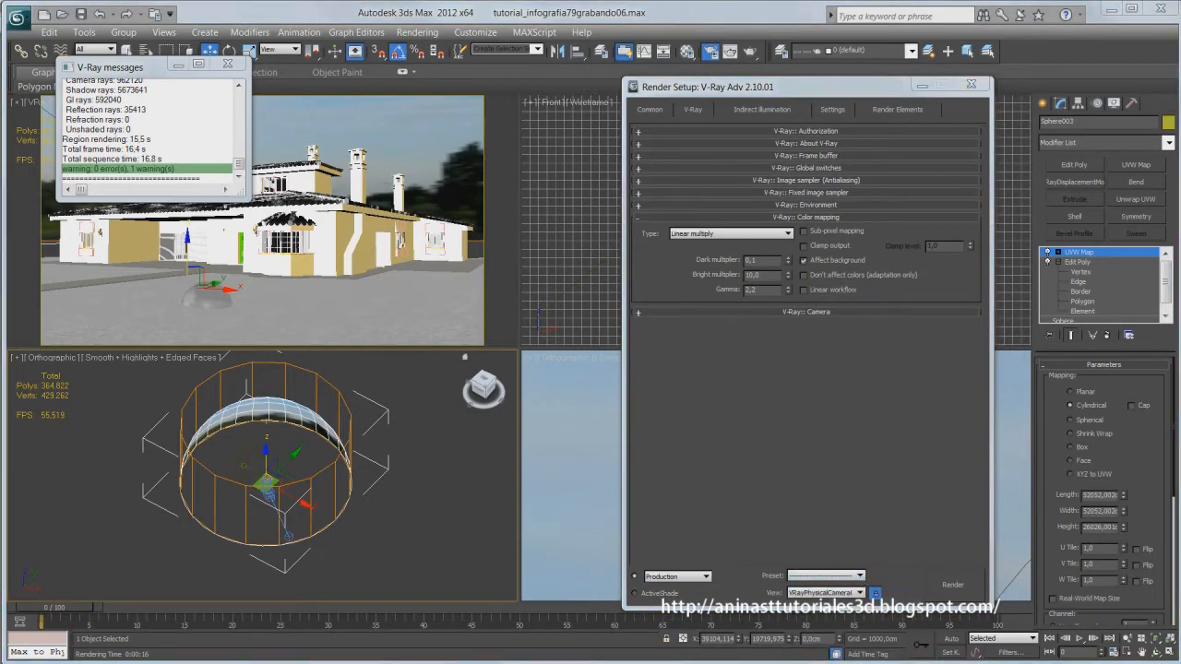
left_click_drag(771, 260, 739, 282)
type("1")
type("1,0")
- Check the common output parameters and turn off Reflection/refraction in the V-Ray global switches
left_click(650, 109)
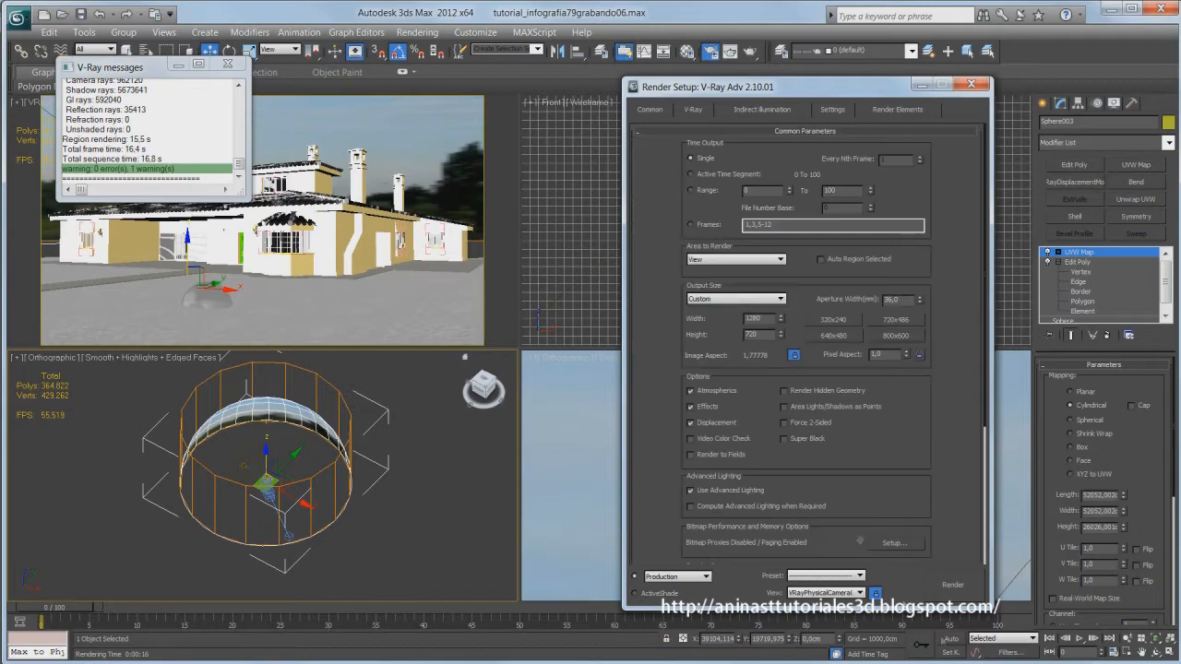
scroll(655, 367, "down", 3)
scroll(674, 335, "up", 3)
left_click(693, 109)
left_click(790, 168)
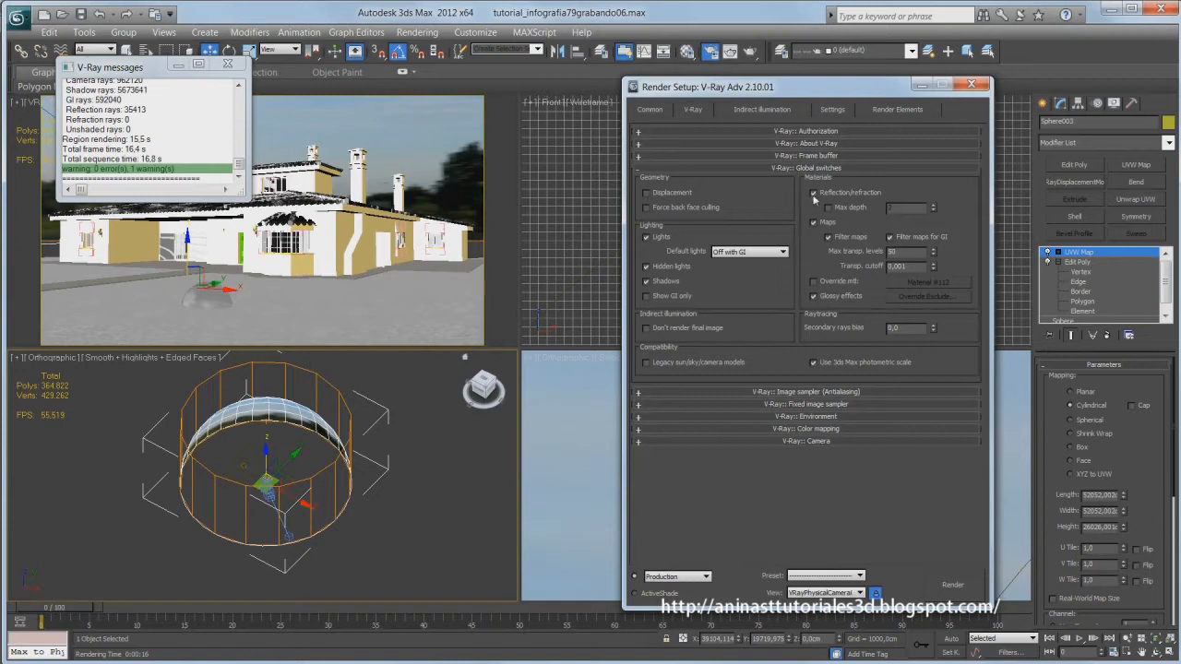
left_click(813, 193)
left_click(785, 168)
- Review the image sampler, environment, irradiance map and light cache settings for the draft render configuration
left_click(775, 180)
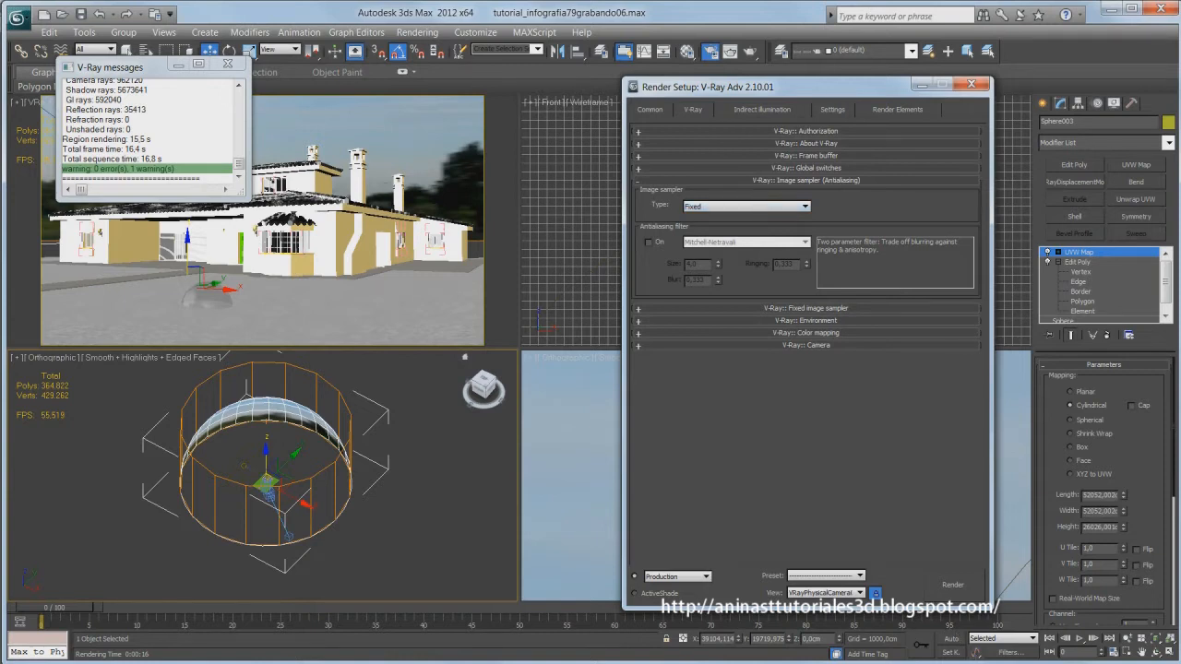
left_click(786, 181)
left_click(791, 204)
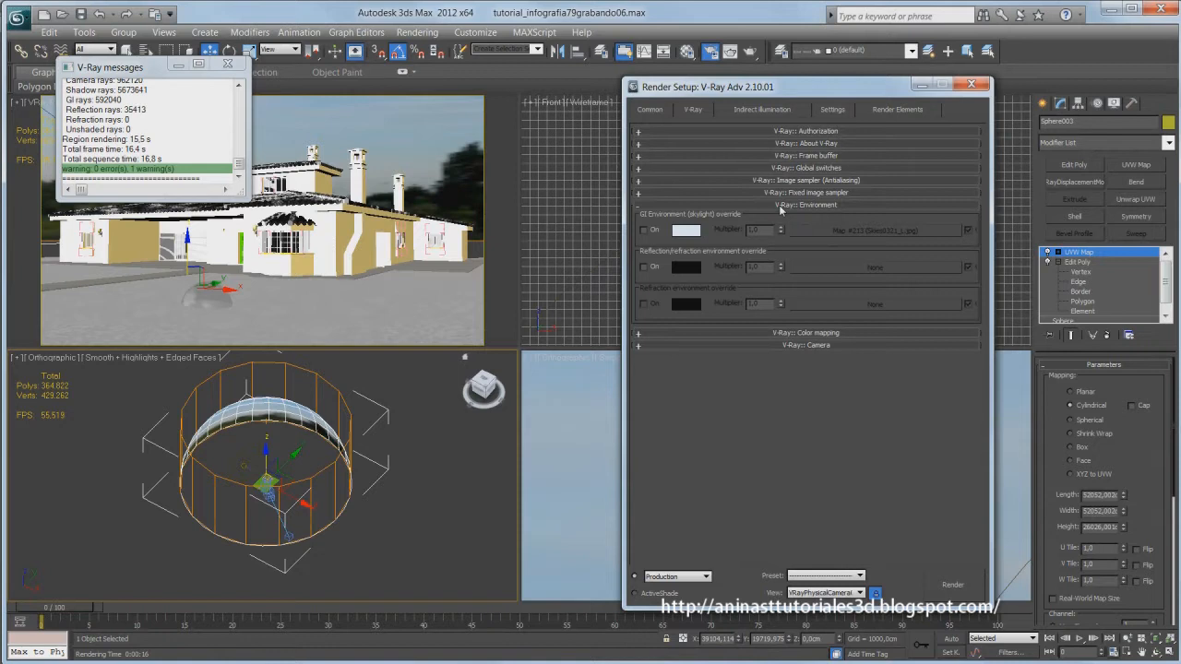
left_click(781, 206)
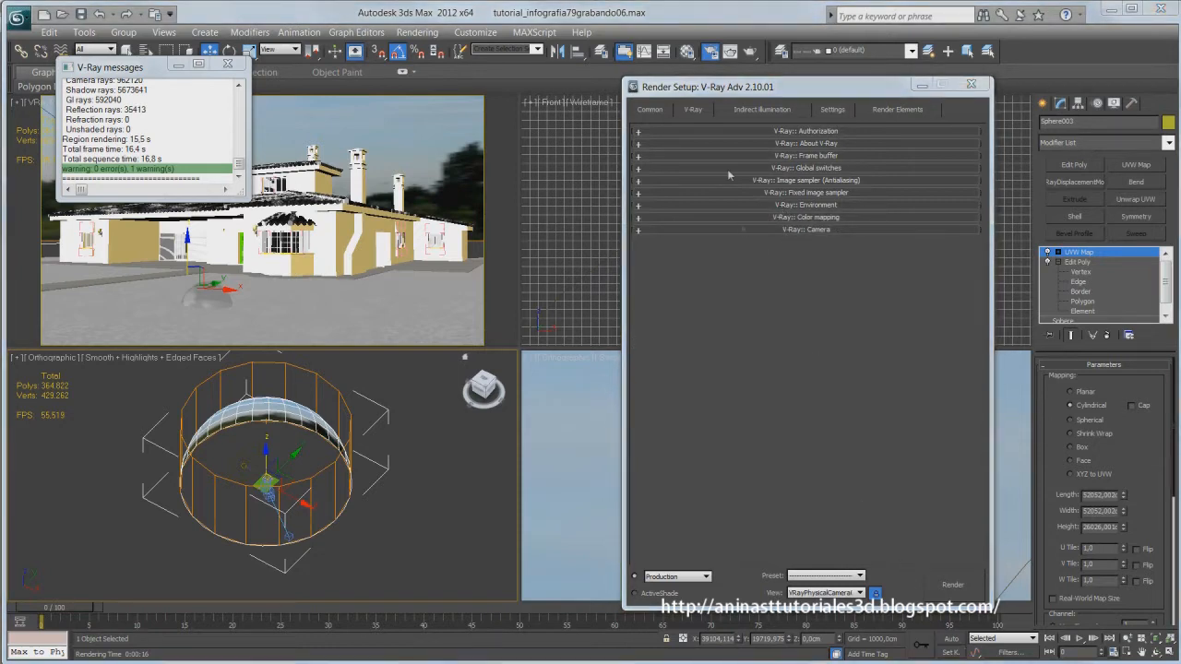
left_click(760, 111)
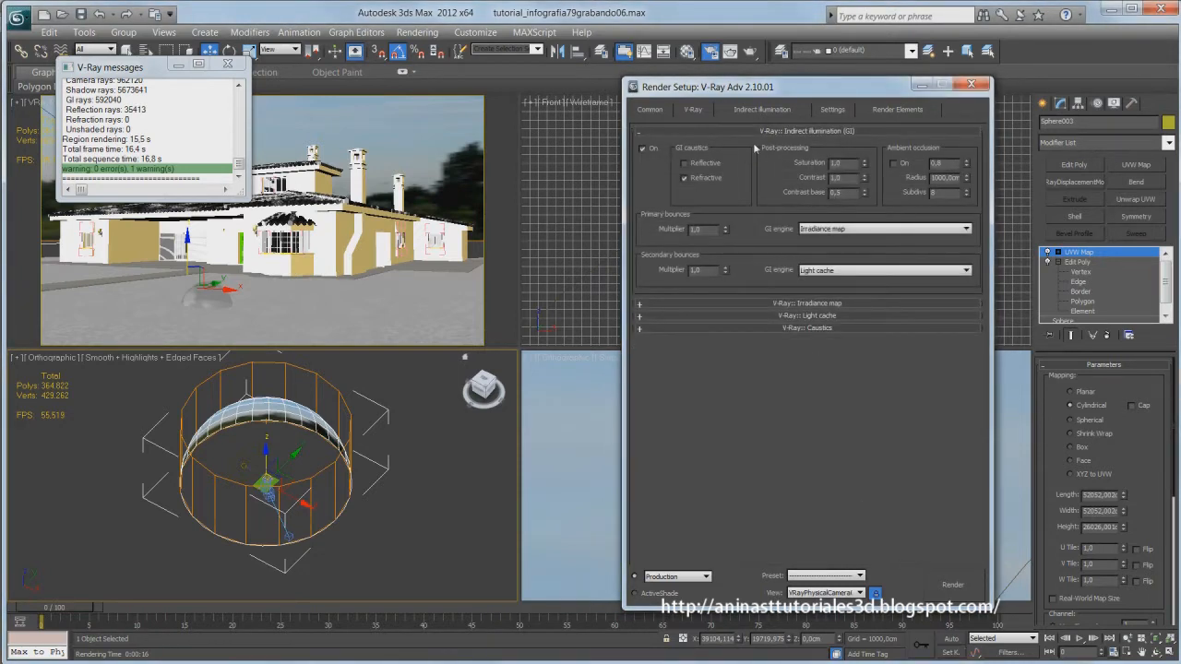
left_click(777, 303)
scroll(773, 314, "down", 2)
scroll(770, 319, "up", 1)
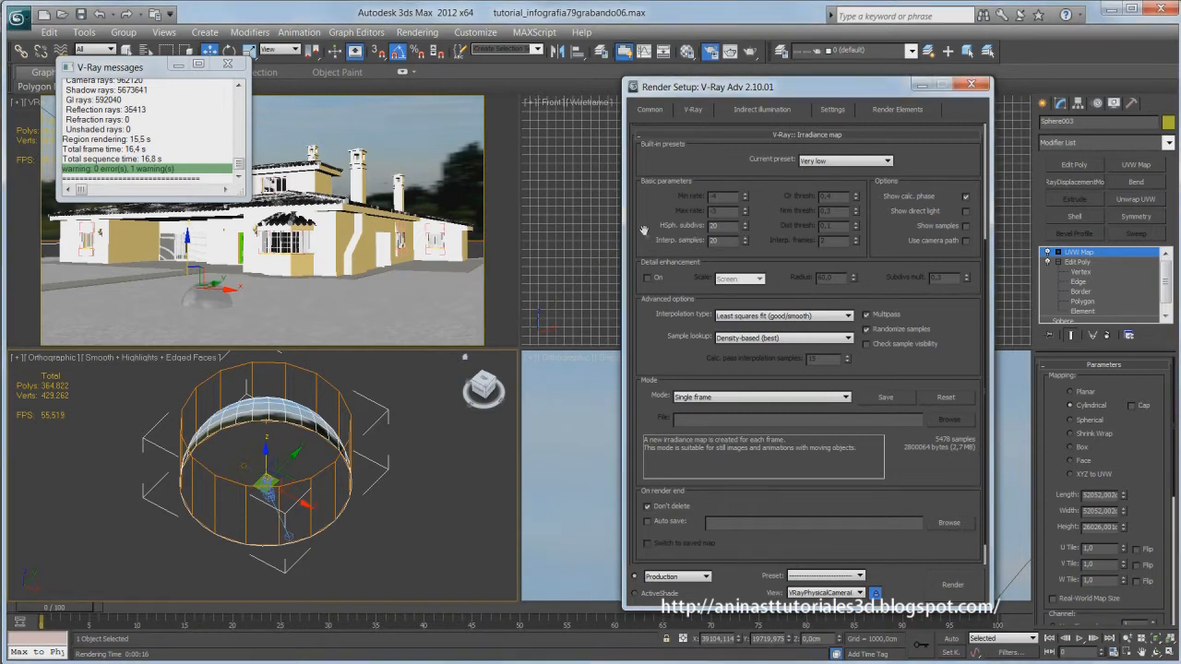
scroll(701, 222, "up", 5)
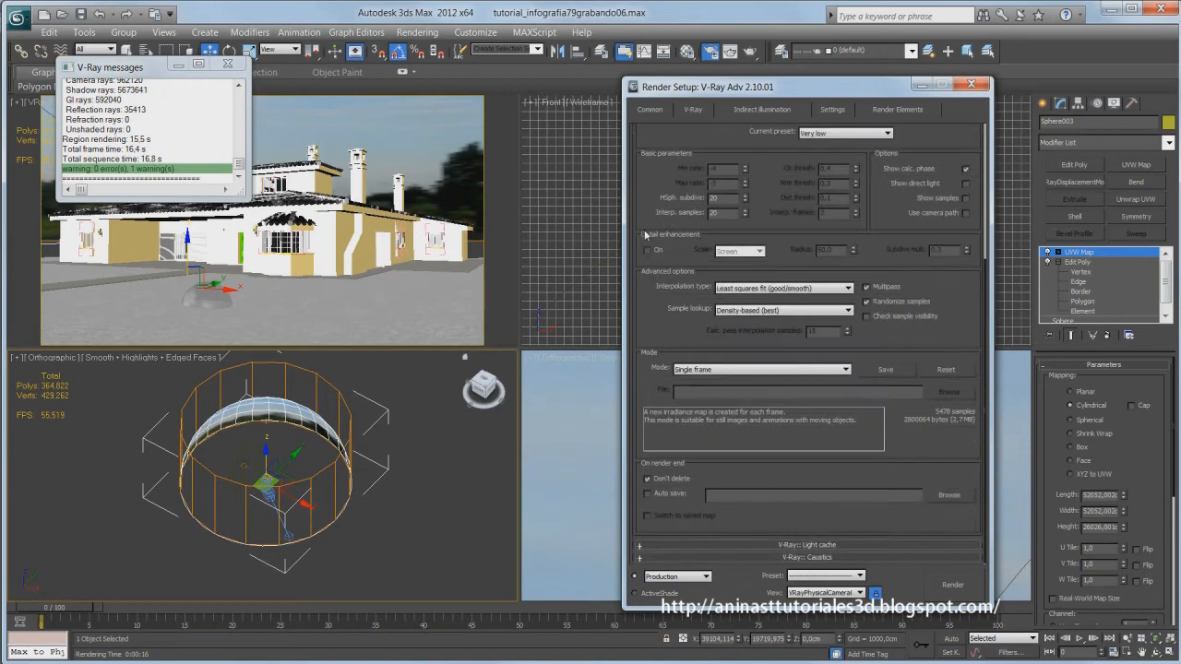
left_click(795, 200)
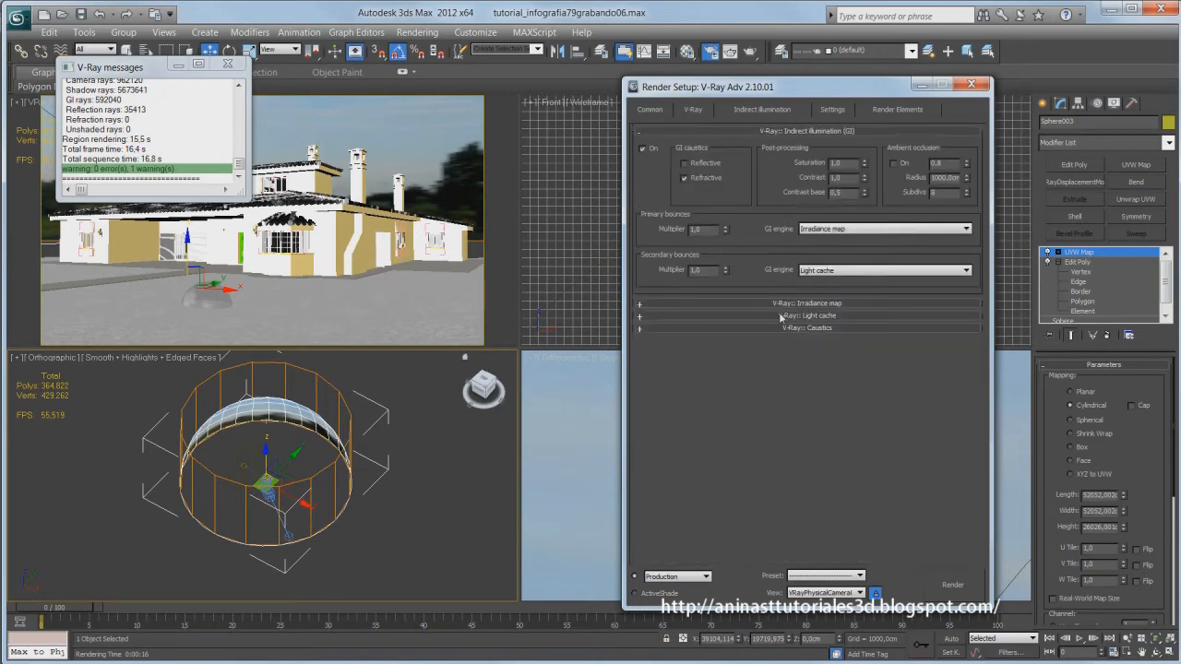
left_click(783, 317)
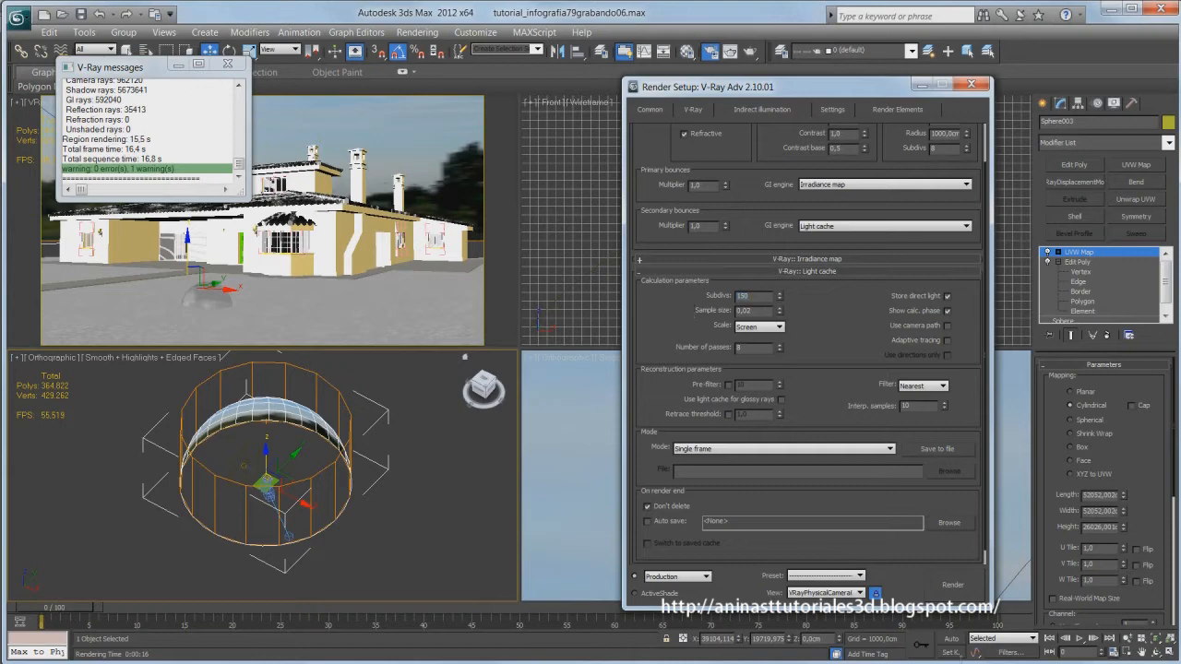
left_click(824, 274)
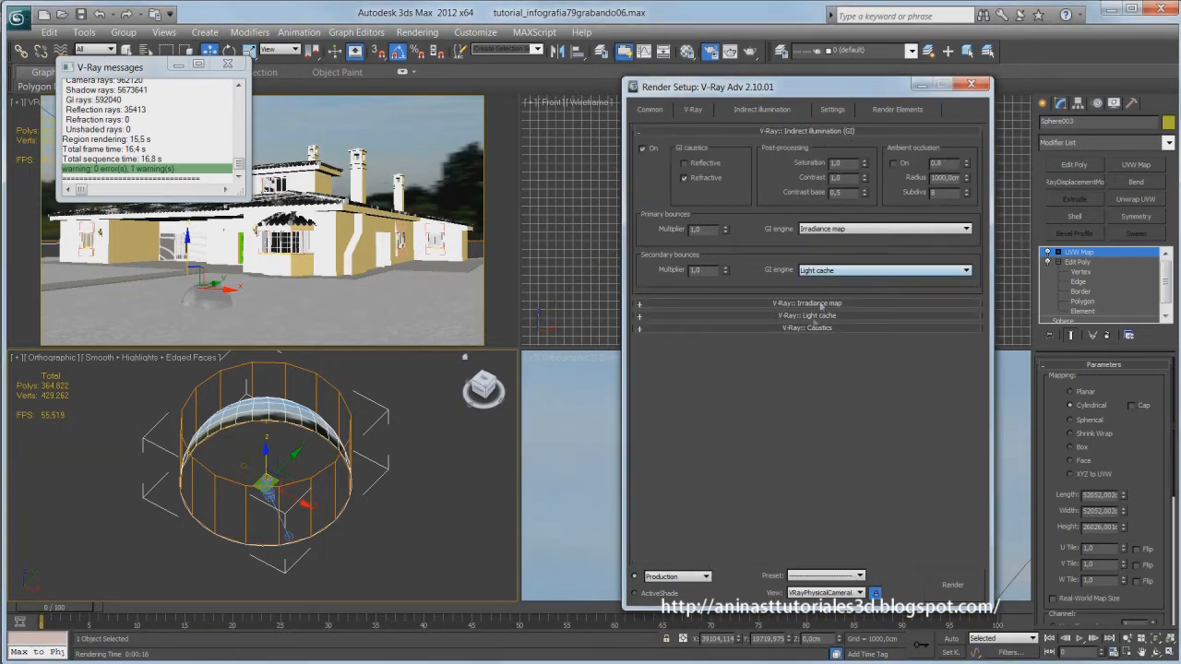
- Set the DMC sampler's global subdivs multiplier to 0,5 and enable the render-time frame stamp
left_click(830, 109)
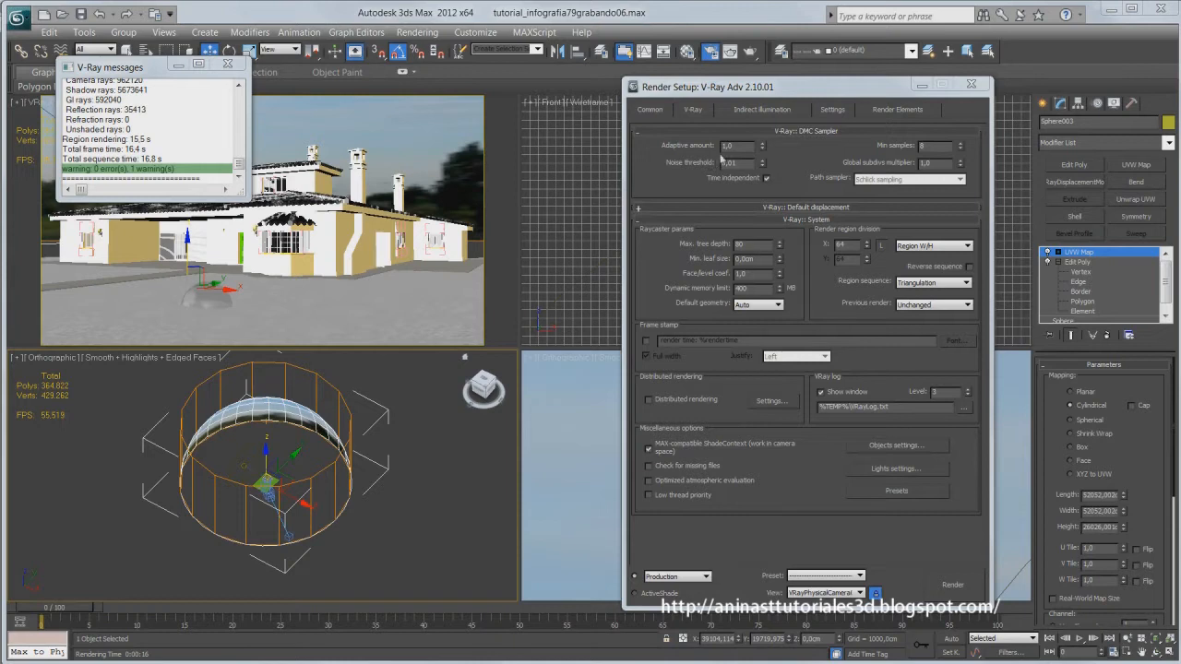
double_click(928, 163)
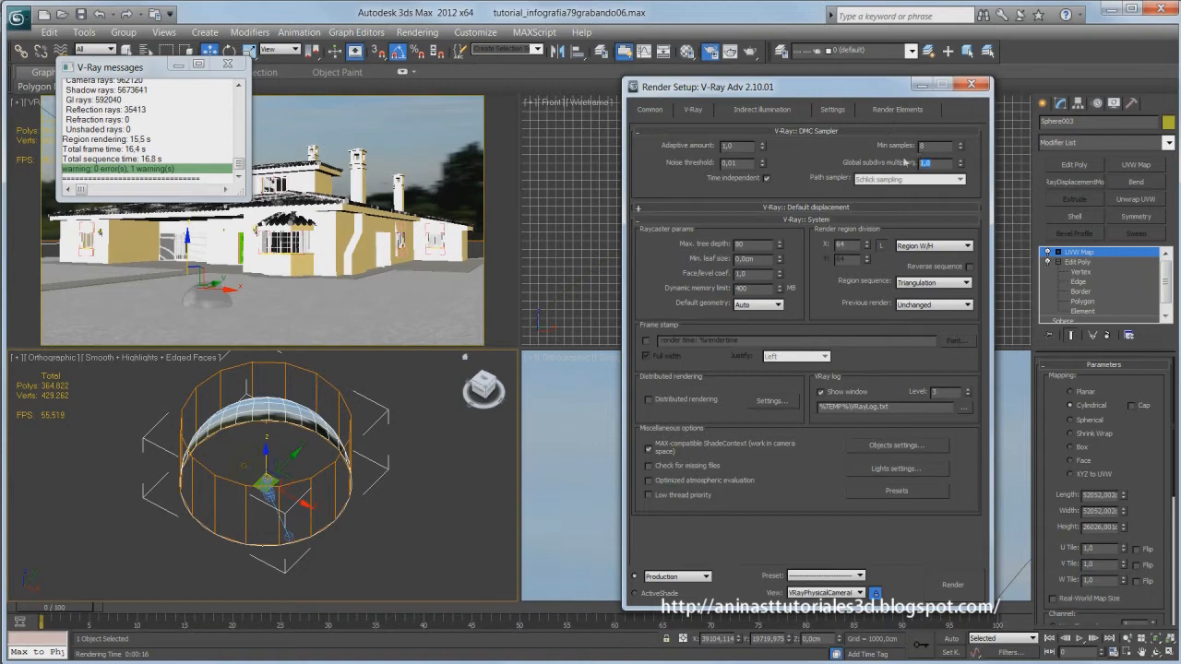
type(",5")
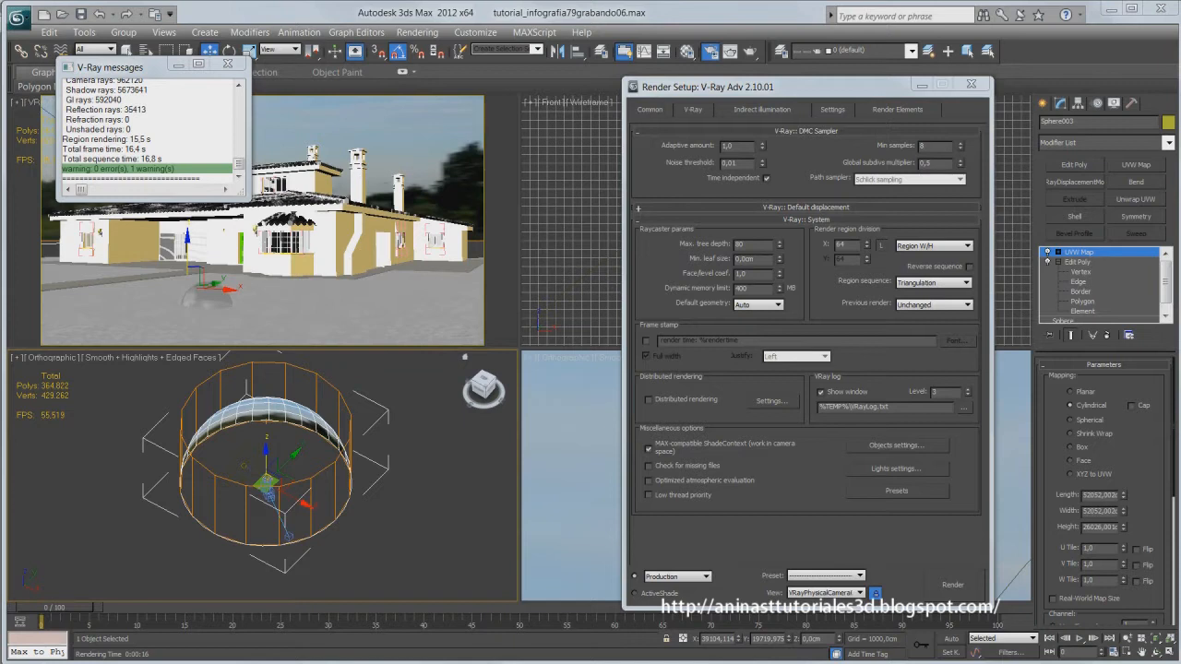
left_click(646, 340)
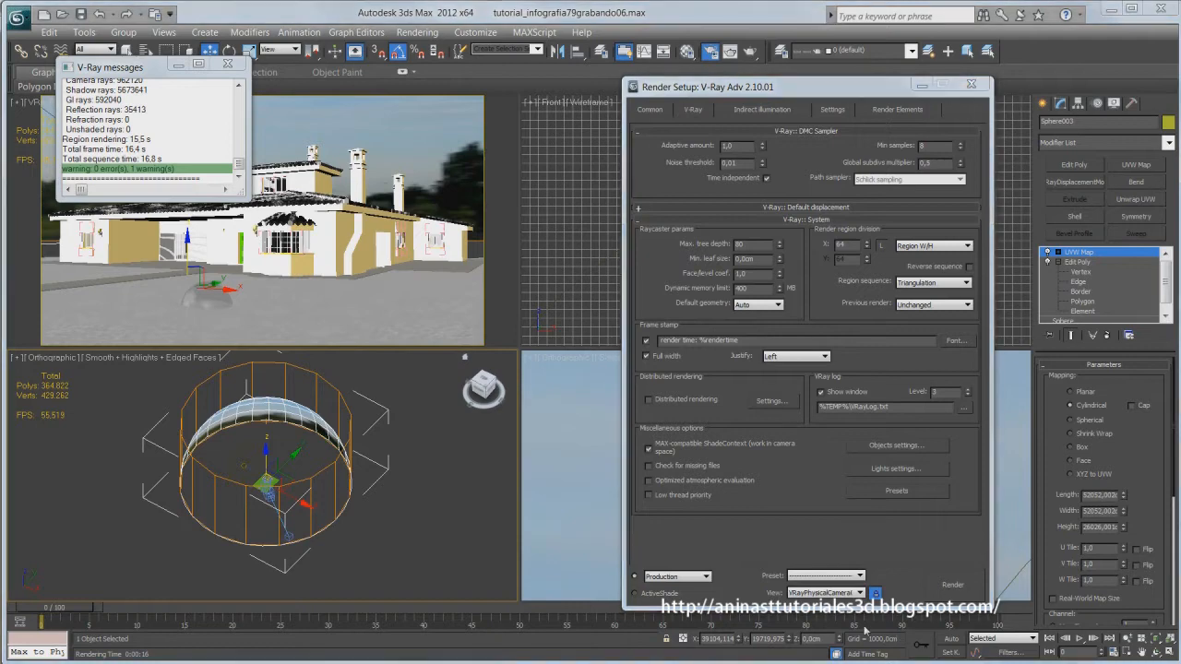
- Save the current render settings with all categories as a new preset file named Bajo02
left_click(860, 575)
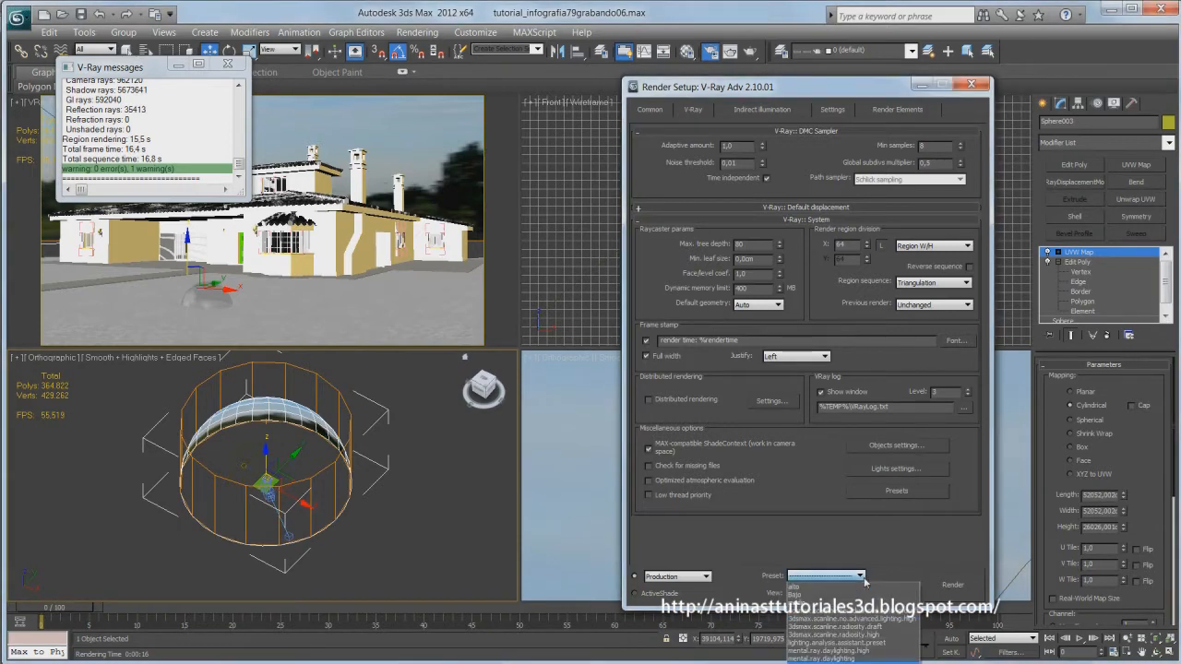
left_click(816, 601)
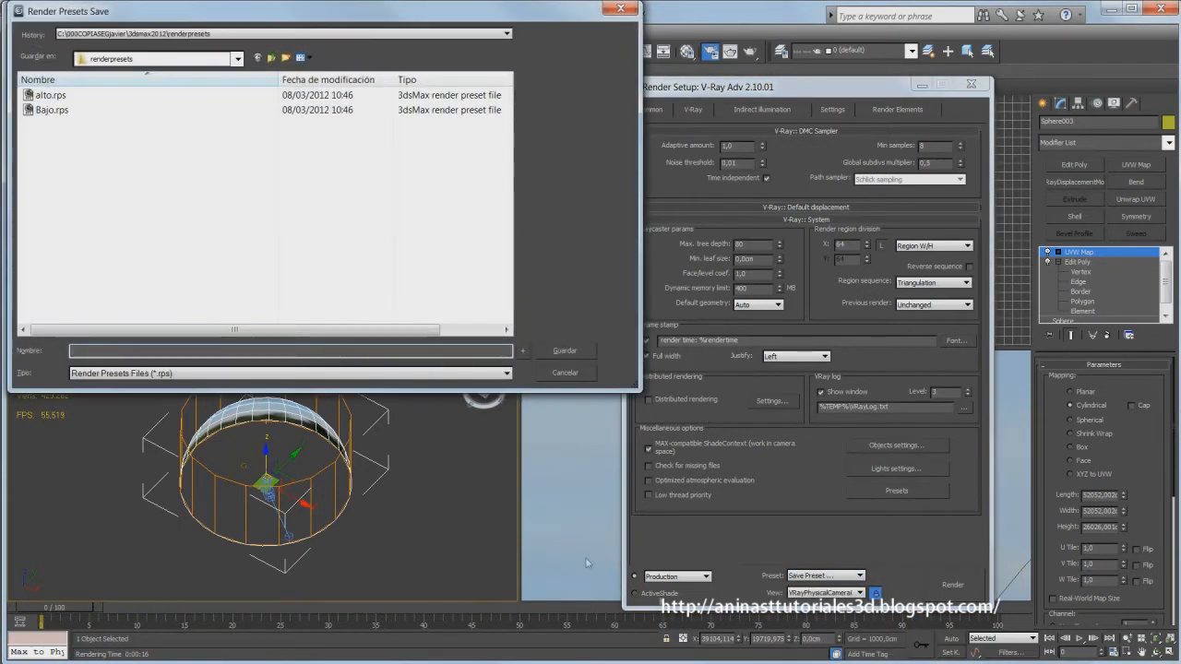
left_click(47, 111)
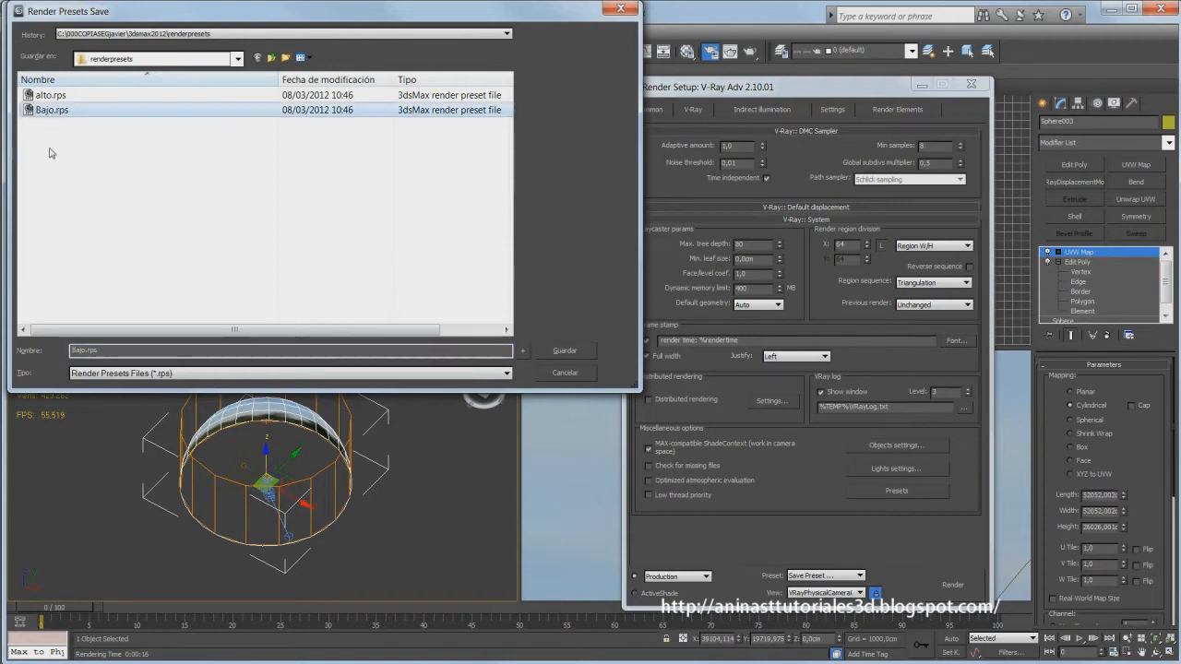
left_click(87, 351)
type("02")
key("Return")
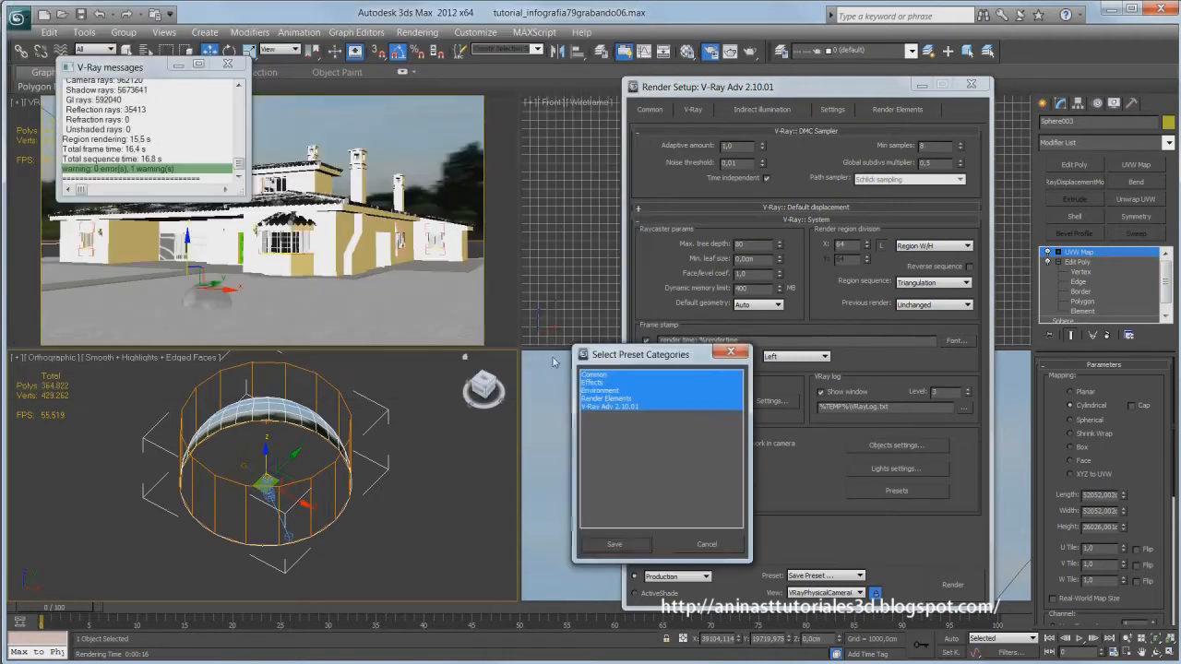
left_click(614, 545)
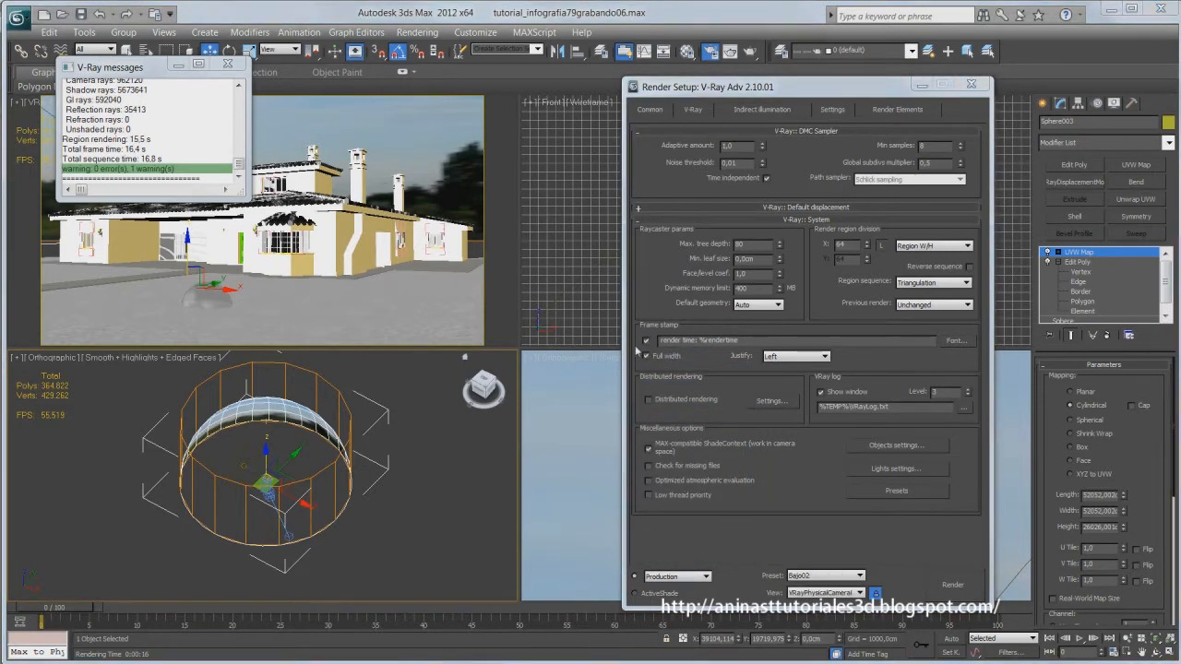
- Turn off the frame stamp and set the DMC sampler's global subdivs multiplier to 1
left_click(645, 342)
left_click(646, 341)
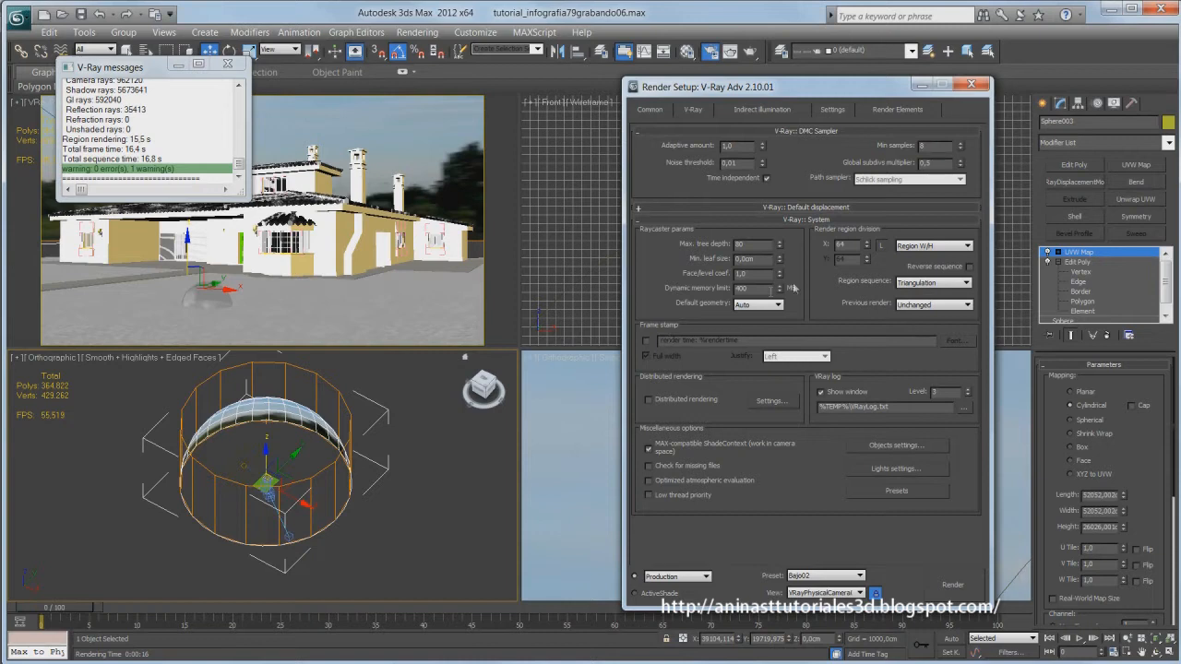
left_click_drag(947, 163, 870, 153)
type("1")
left_click_drag(738, 145, 716, 146)
- Set the irradiance map preset to Medium with 50 HSph. subdivs and 100 interpolation samples
left_click(762, 110)
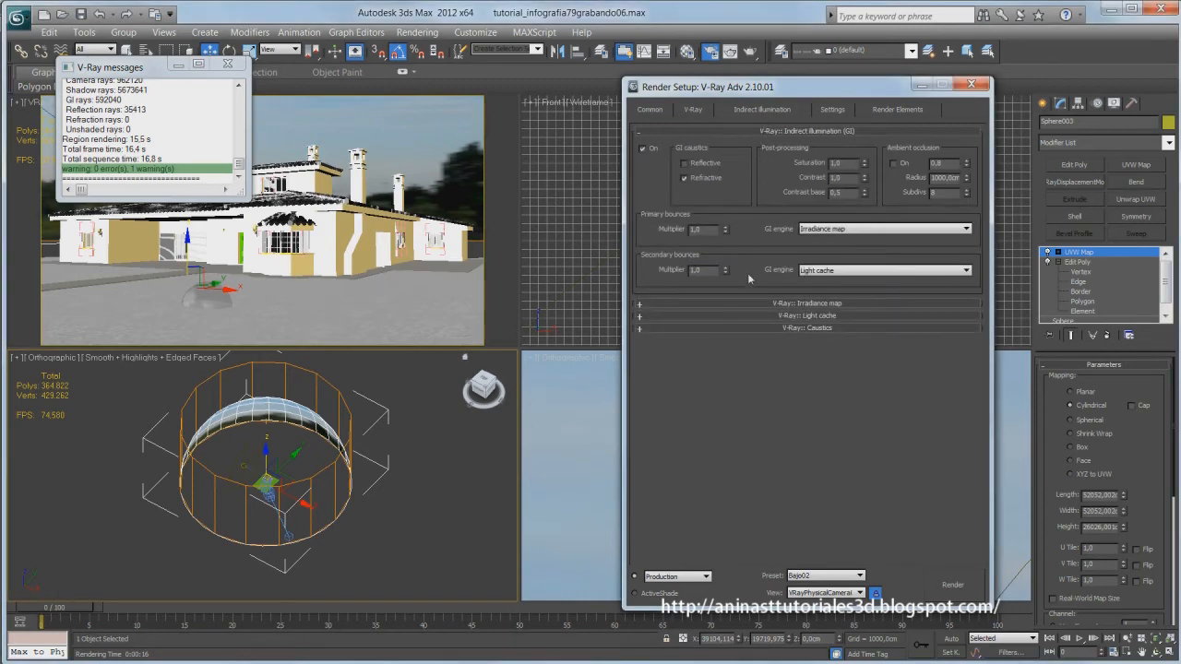
left_click(844, 304)
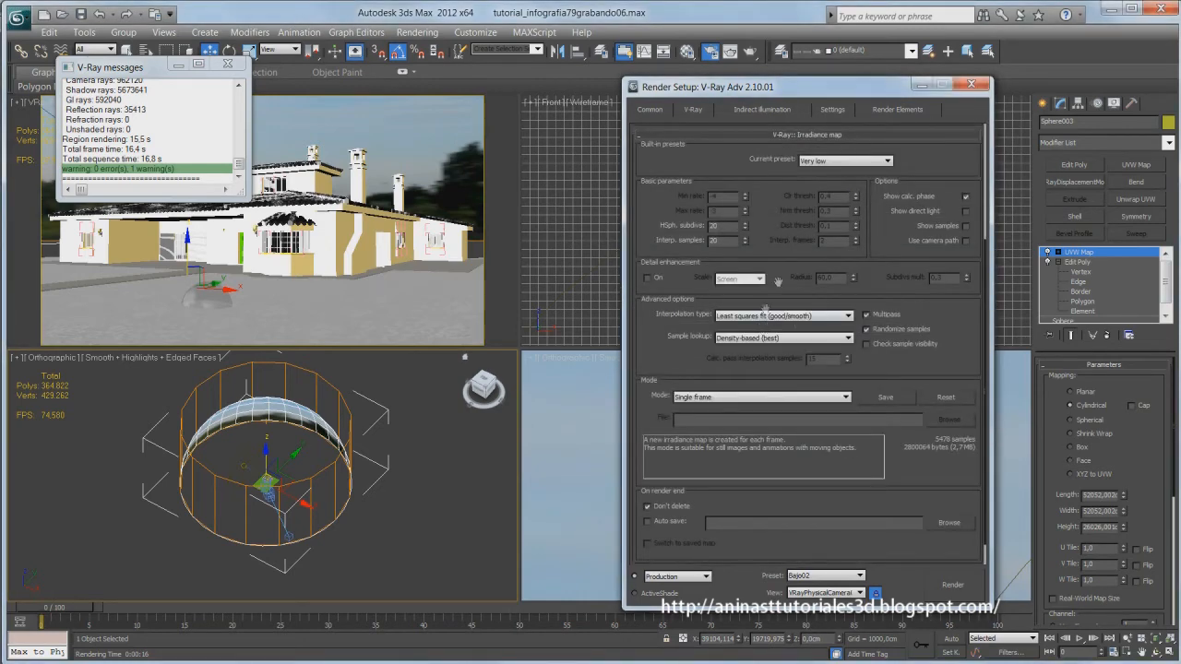
left_click(833, 163)
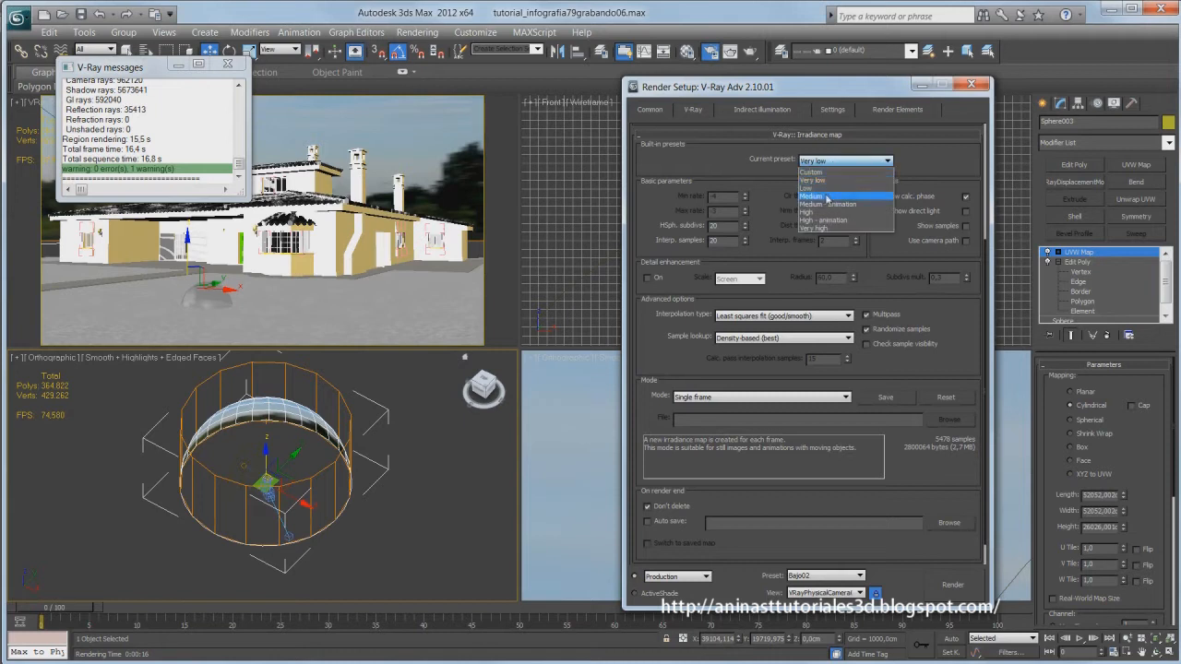
left_click(826, 197)
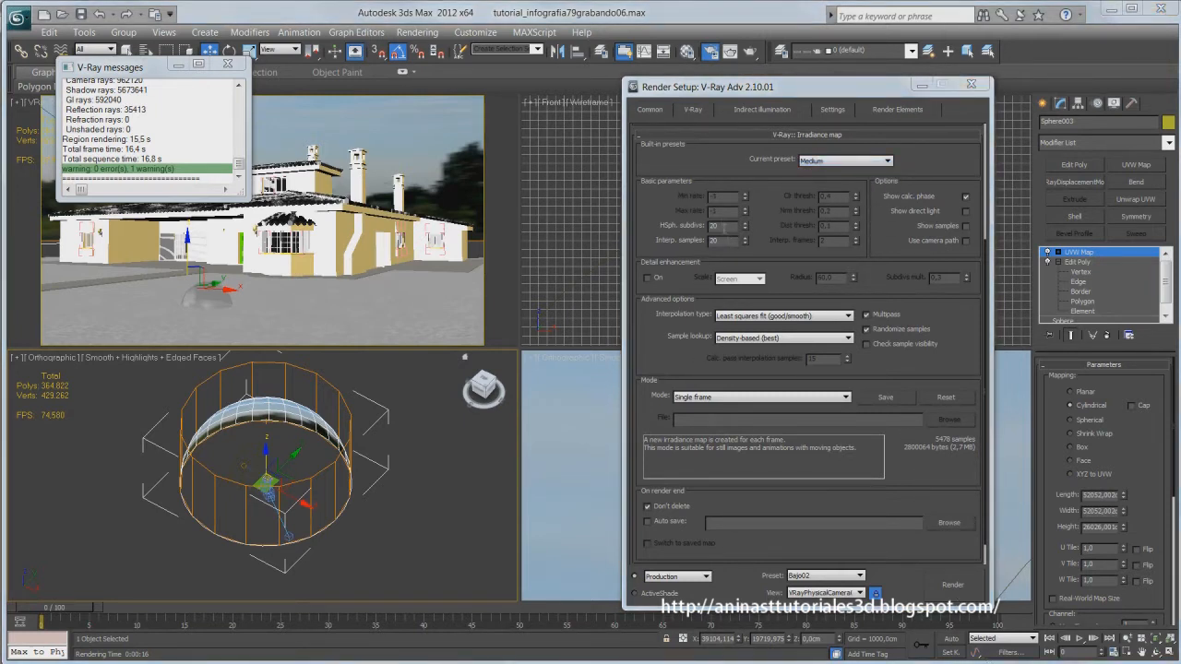
left_click_drag(722, 225, 691, 226)
type("50")
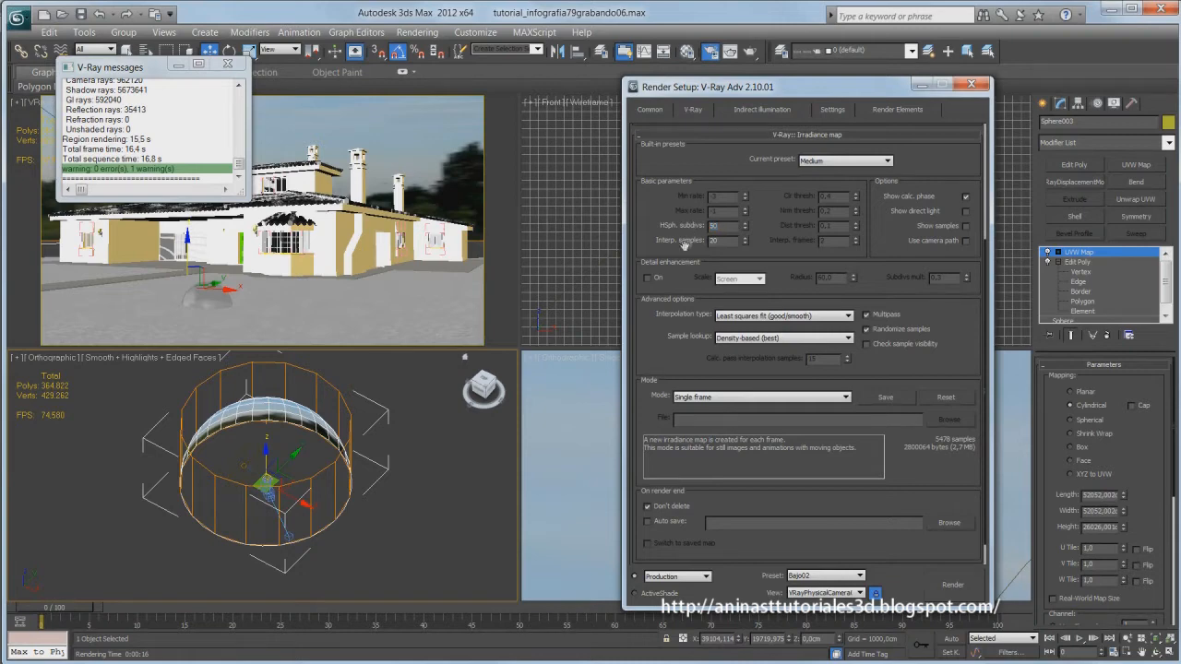
type("100")
left_click(771, 136)
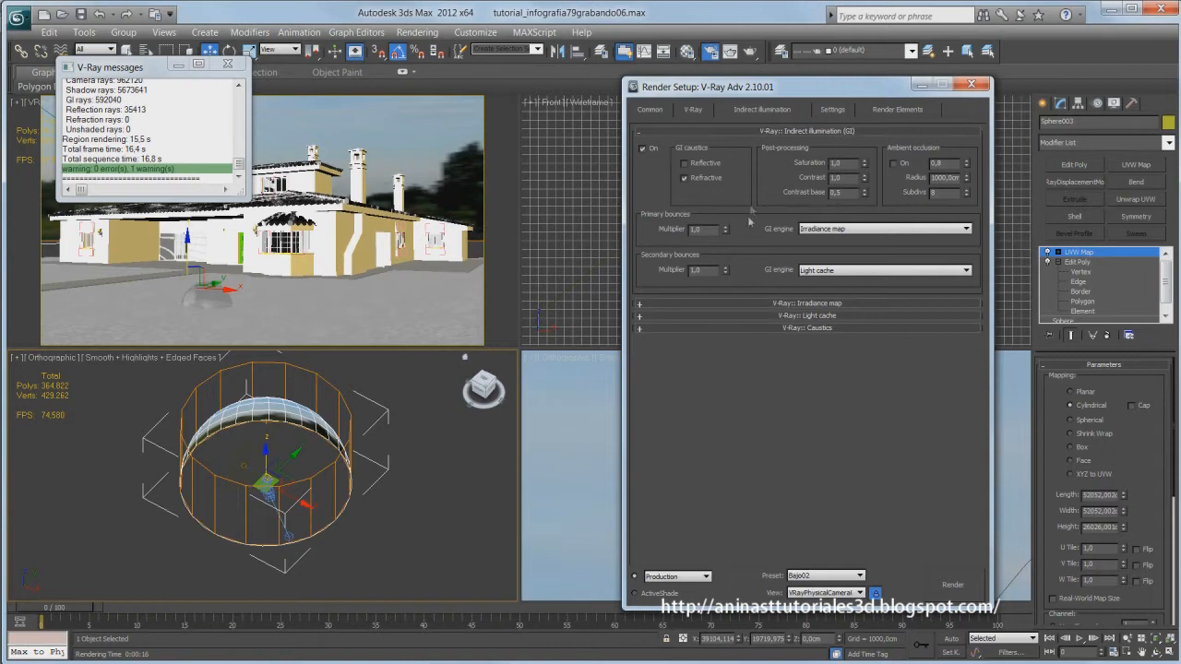
- Set the light cache subdivs to 3000 and turn on Reflection/refraction in the V-Ray global switches
left_click(765, 315)
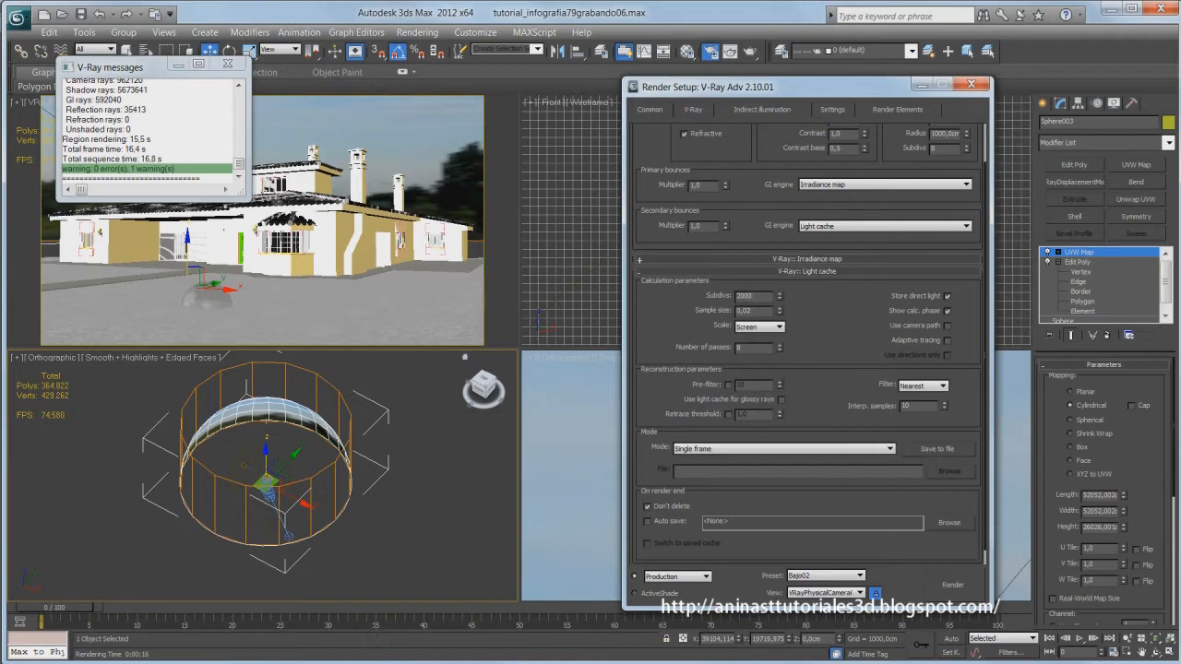
left_click(830, 271)
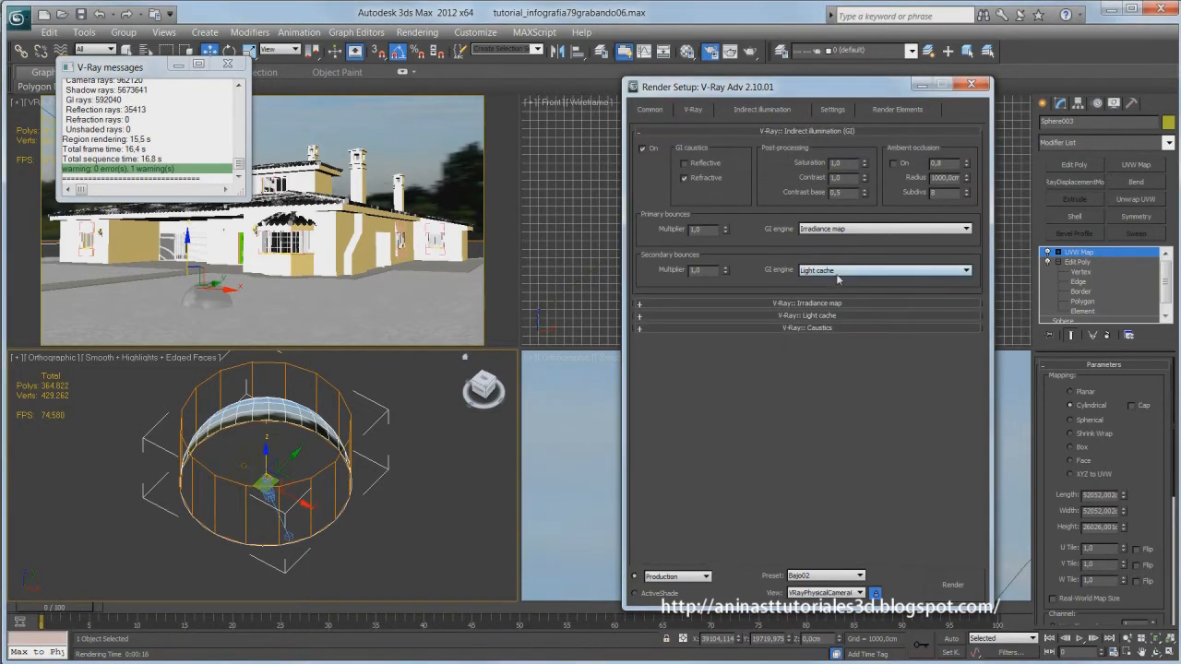
left_click(693, 110)
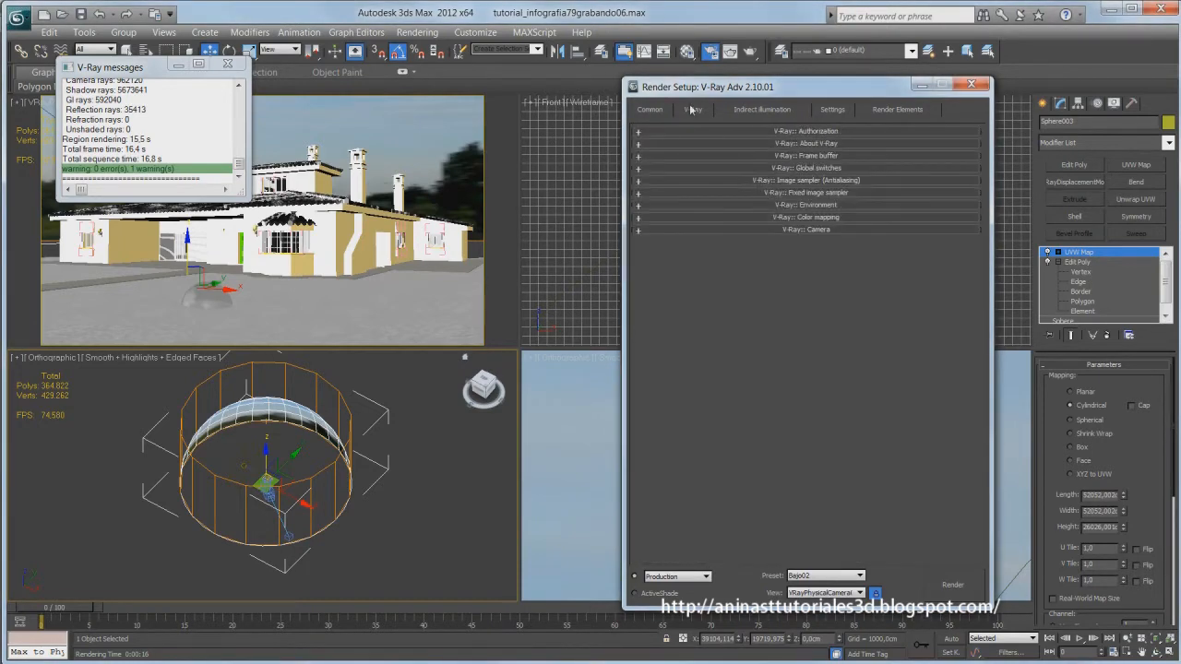
left_click(747, 168)
left_click(814, 194)
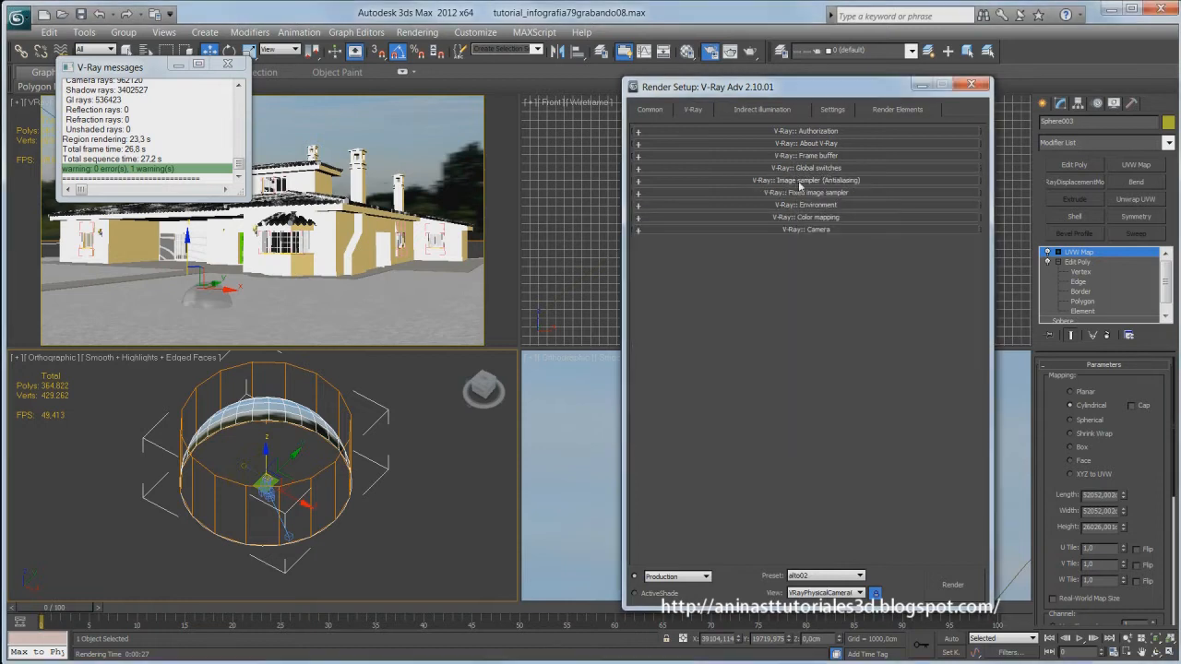
- Set the image sampler type to Adaptive DMC with the Mitchell-Netravali antialiasing filter on, and check the Adaptive DMC subdivs
left_click(799, 181)
left_click(786, 209)
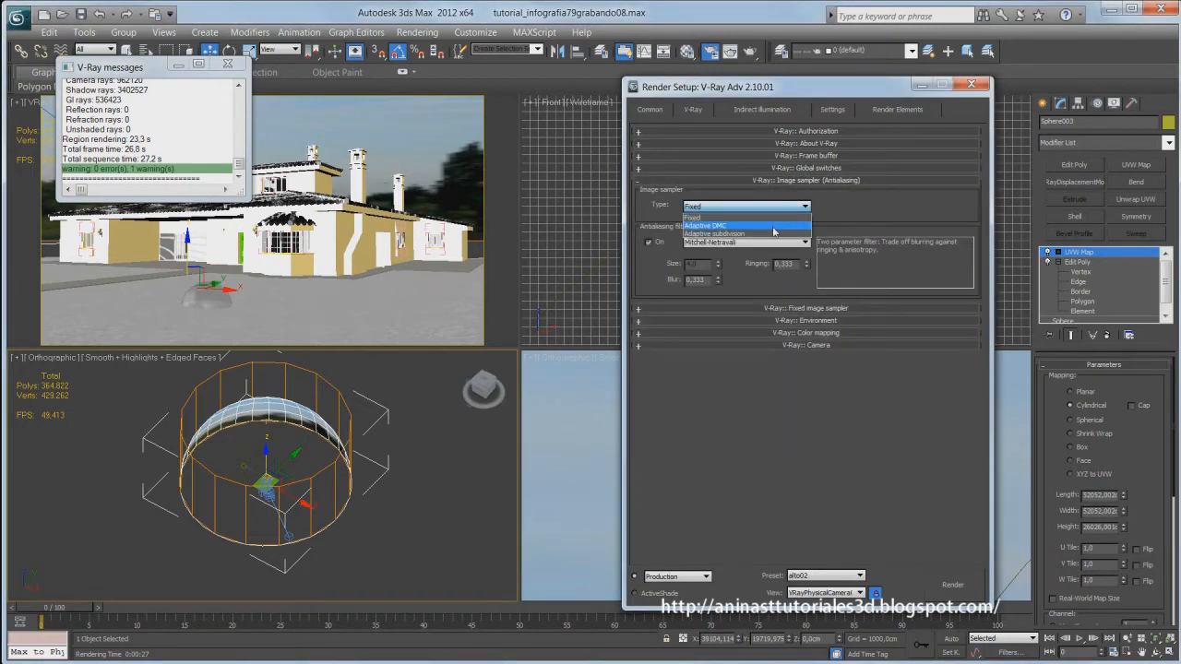
left_click(773, 227)
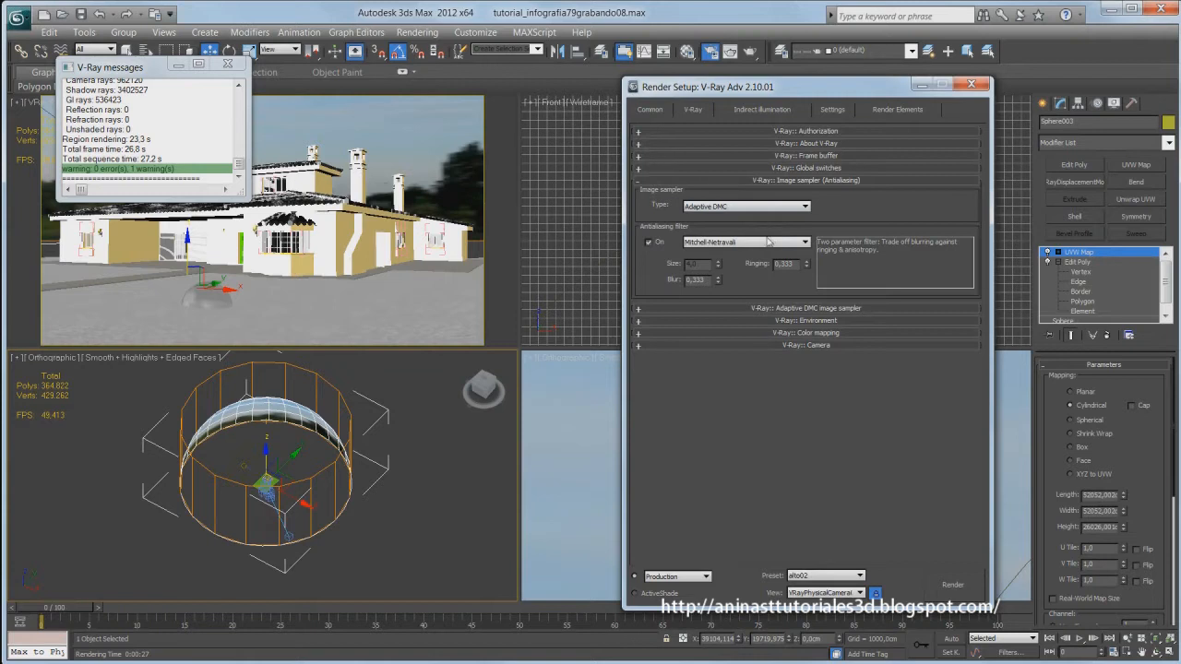
left_click(649, 243)
left_click(649, 243)
left_click(816, 312)
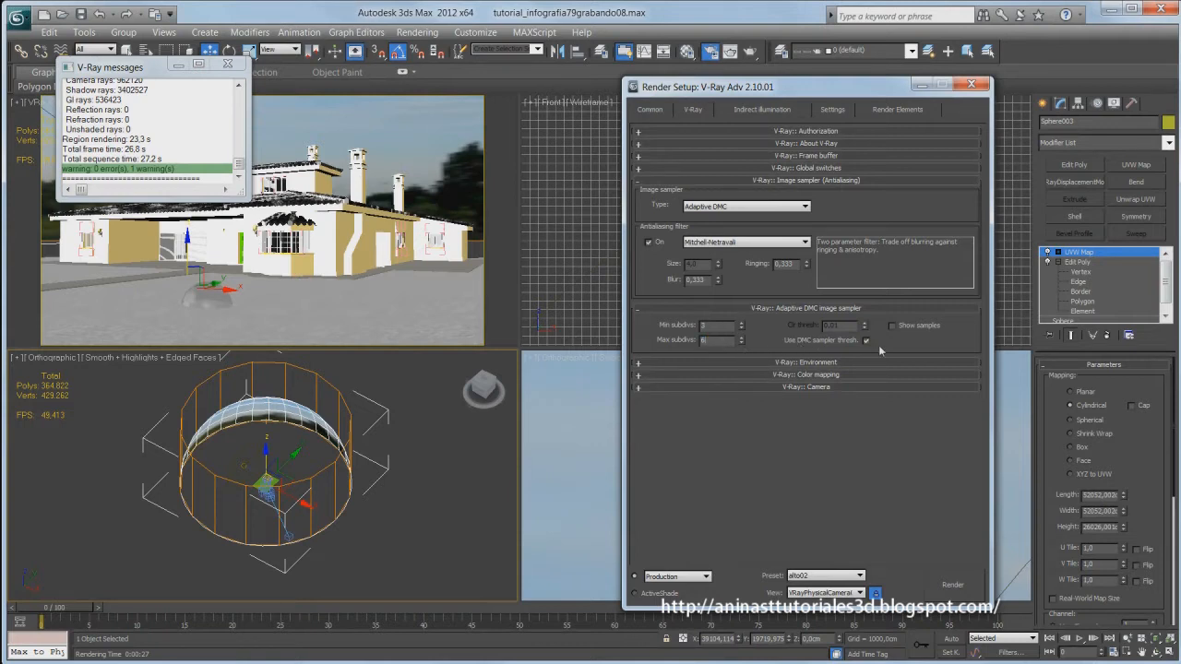
left_click(849, 310)
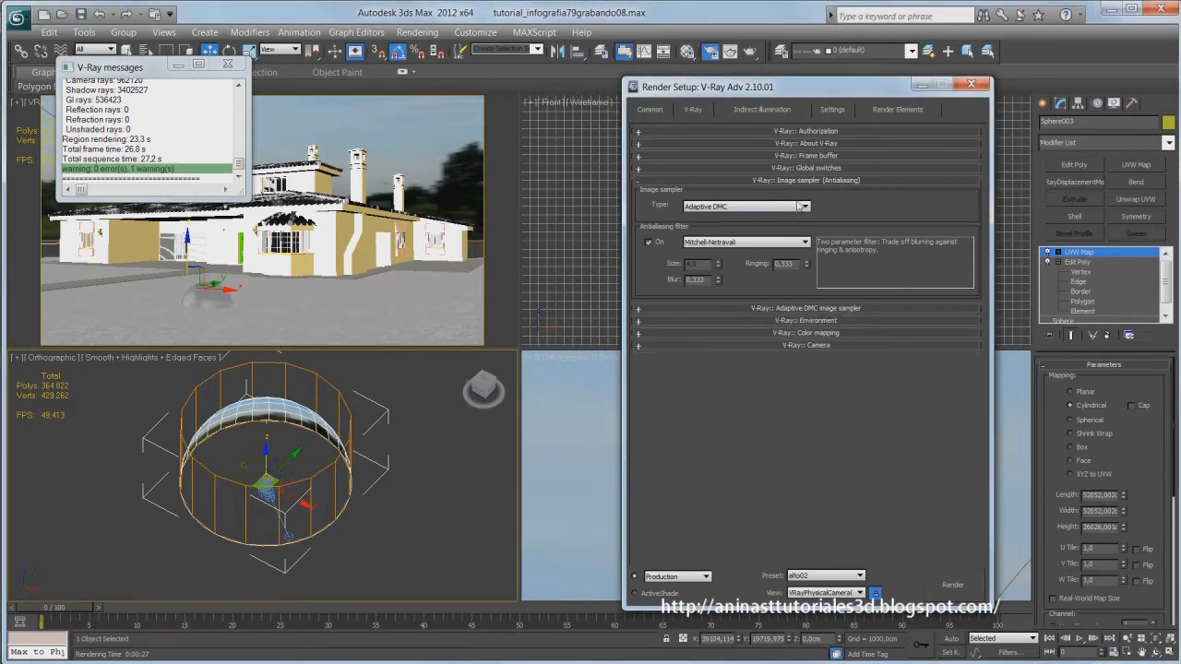
left_click(806, 180)
left_click(809, 168)
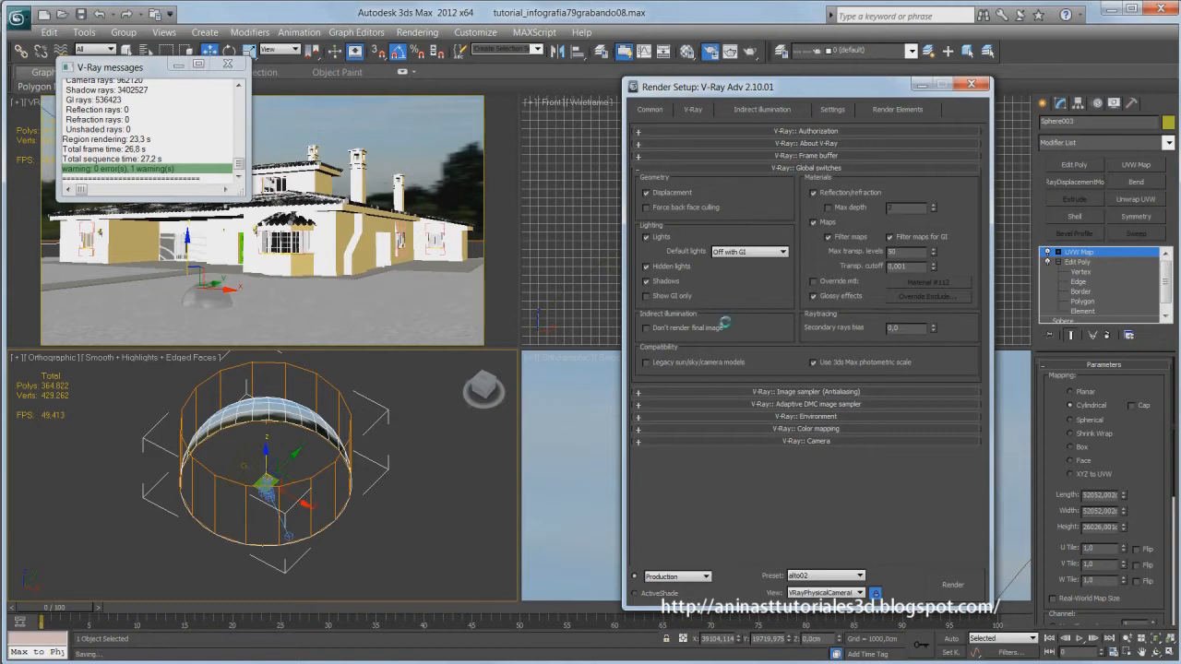
- Save the high-quality render settings with all categories as a new preset file named alto02
left_click(860, 576)
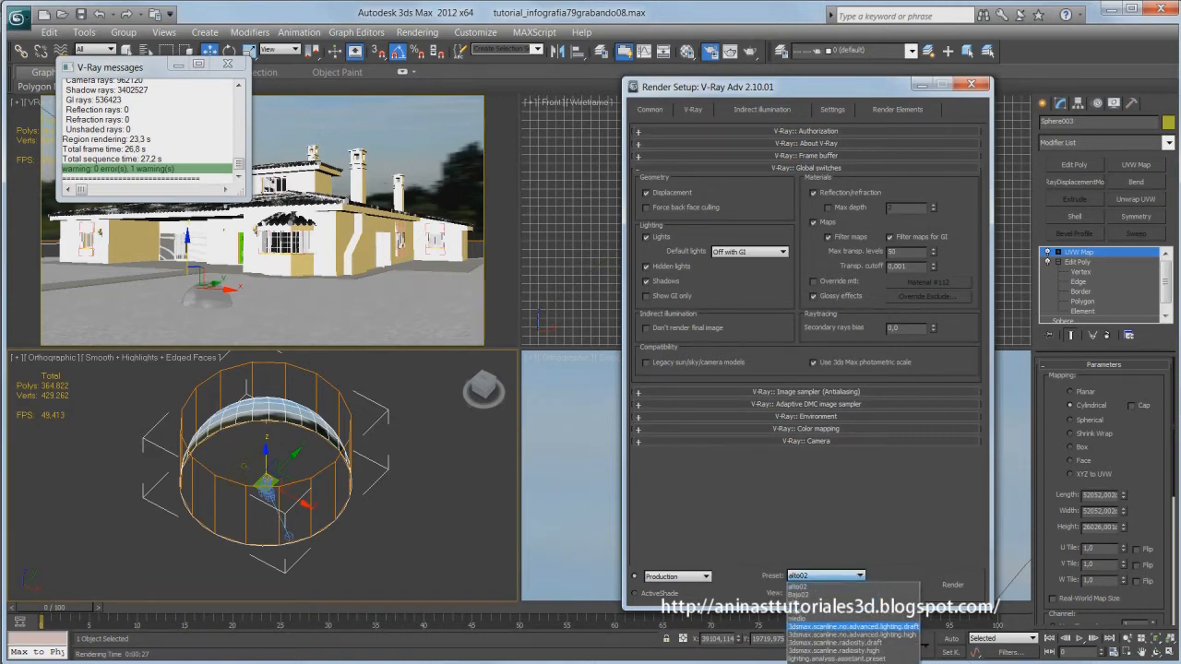
left_click(821, 659)
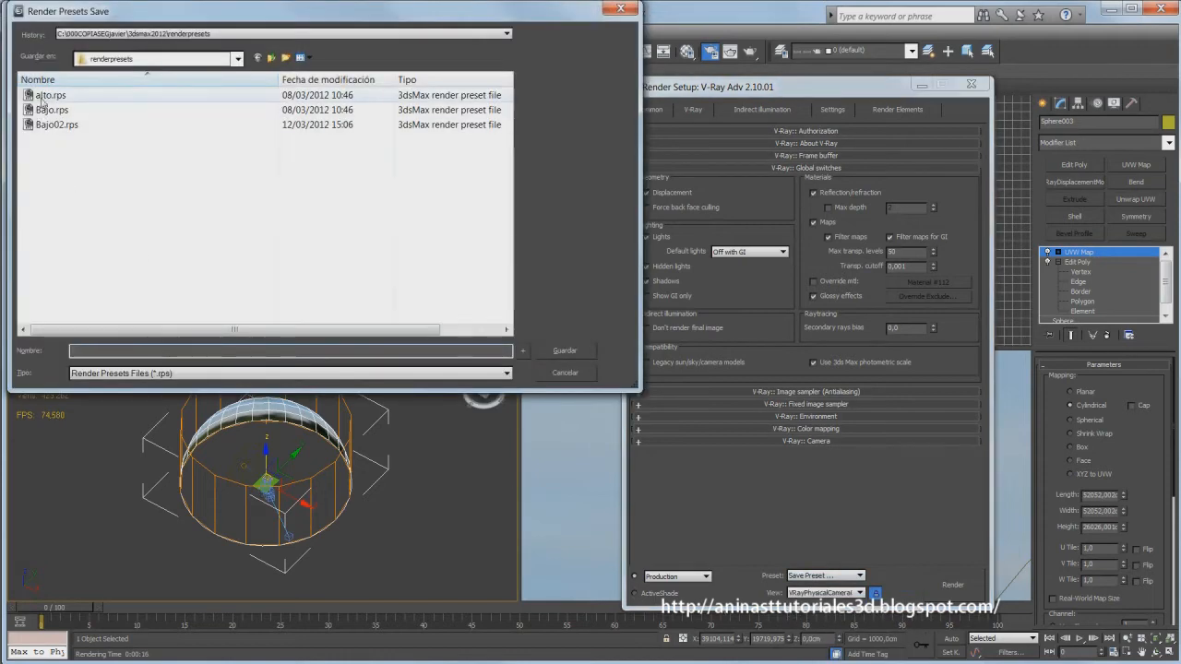
left_click(41, 99)
left_click(90, 351)
type("02.rps")
left_click(560, 354)
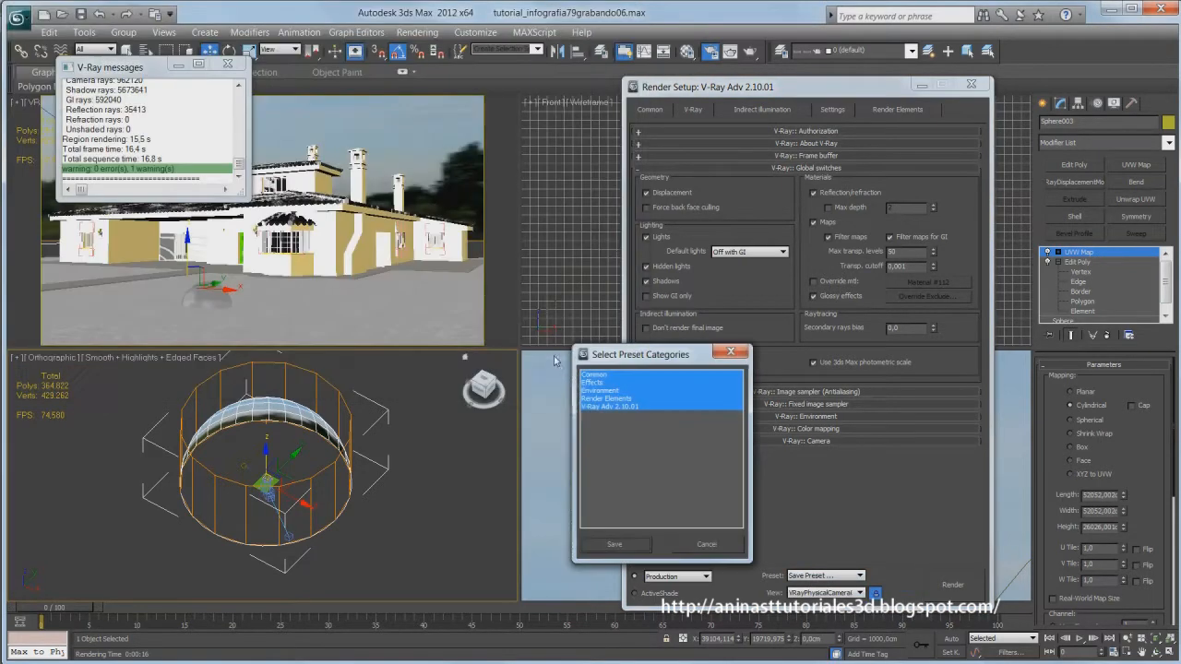
left_click(618, 544)
- Load the Bajo02 render preset with all categories and check its light cache and irradiance map settings
left_click(861, 575)
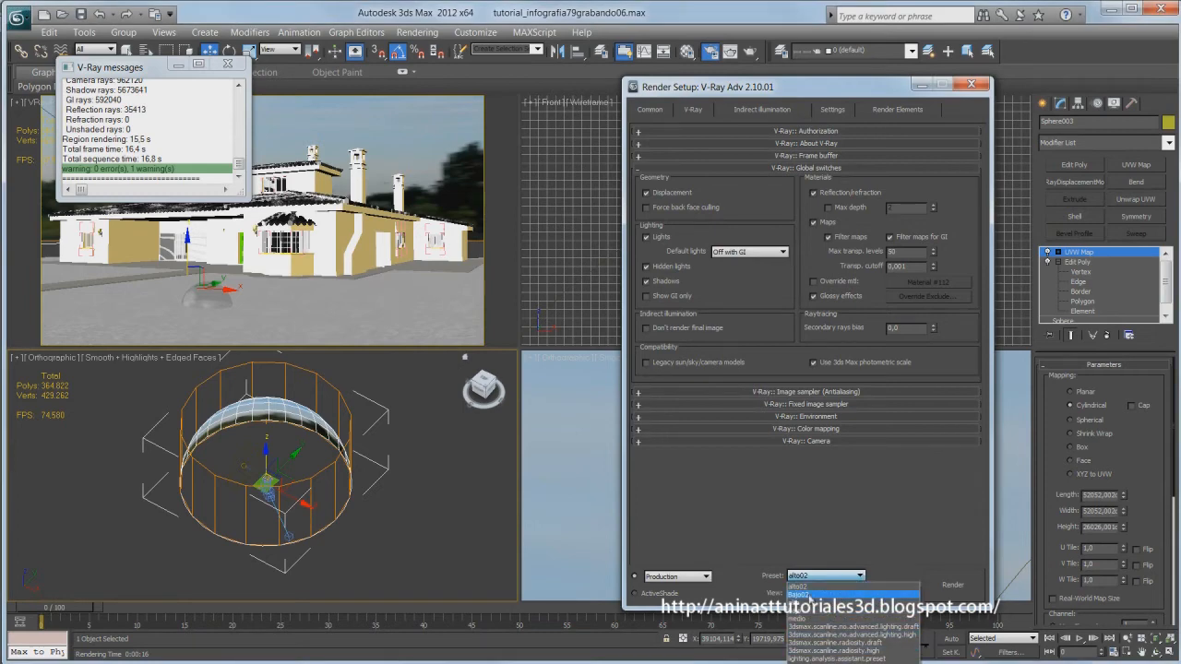
left_click(812, 662)
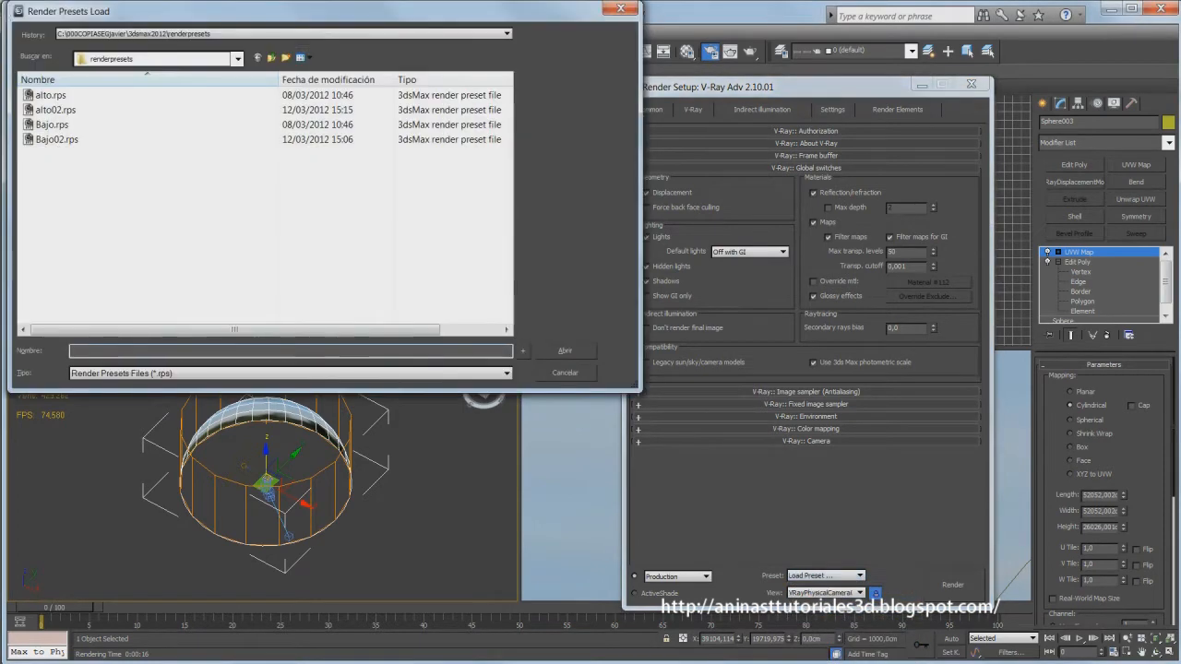
left_click(37, 140)
left_click(577, 352)
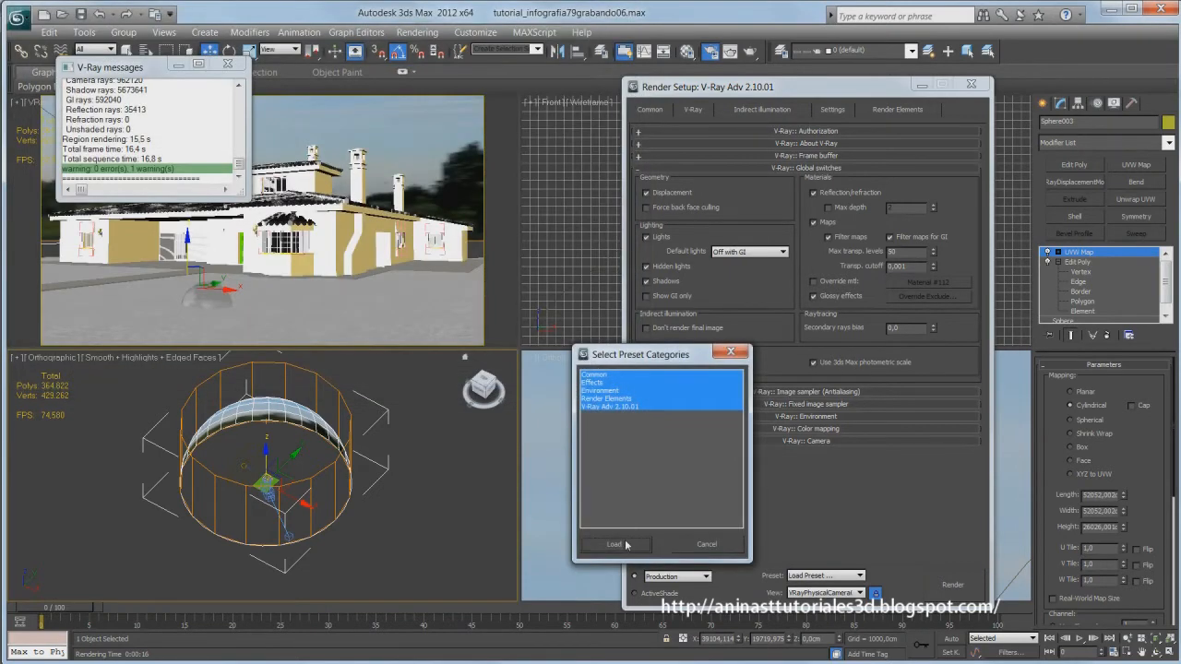
left_click(627, 545)
left_click(764, 110)
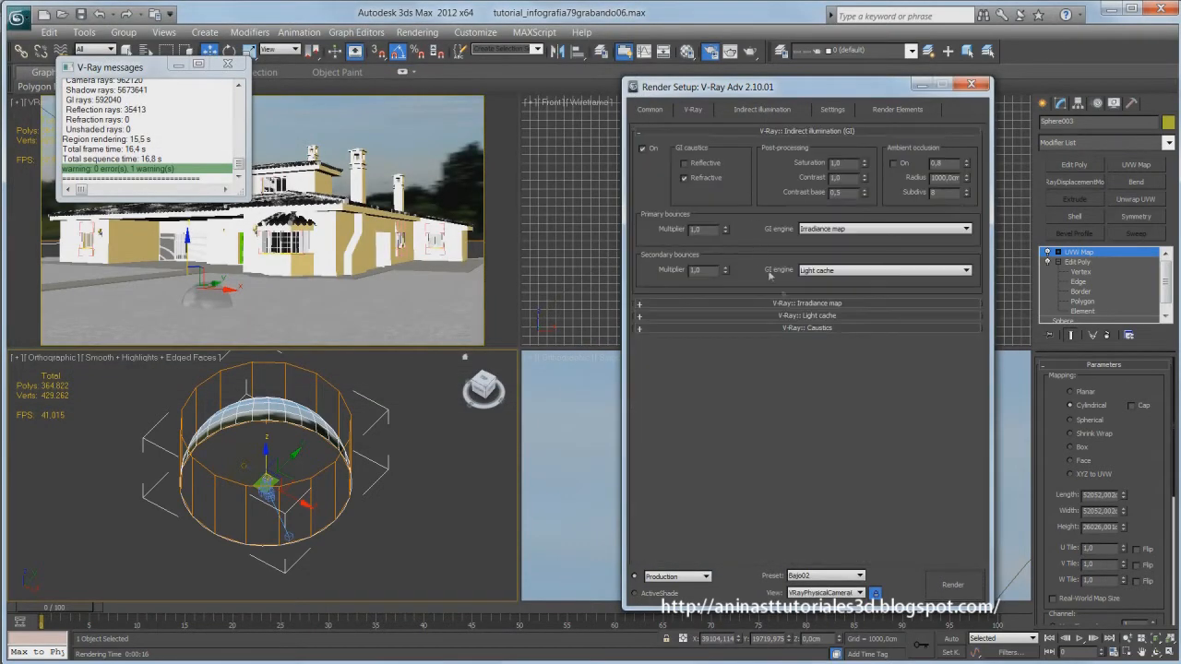
left_click(810, 315)
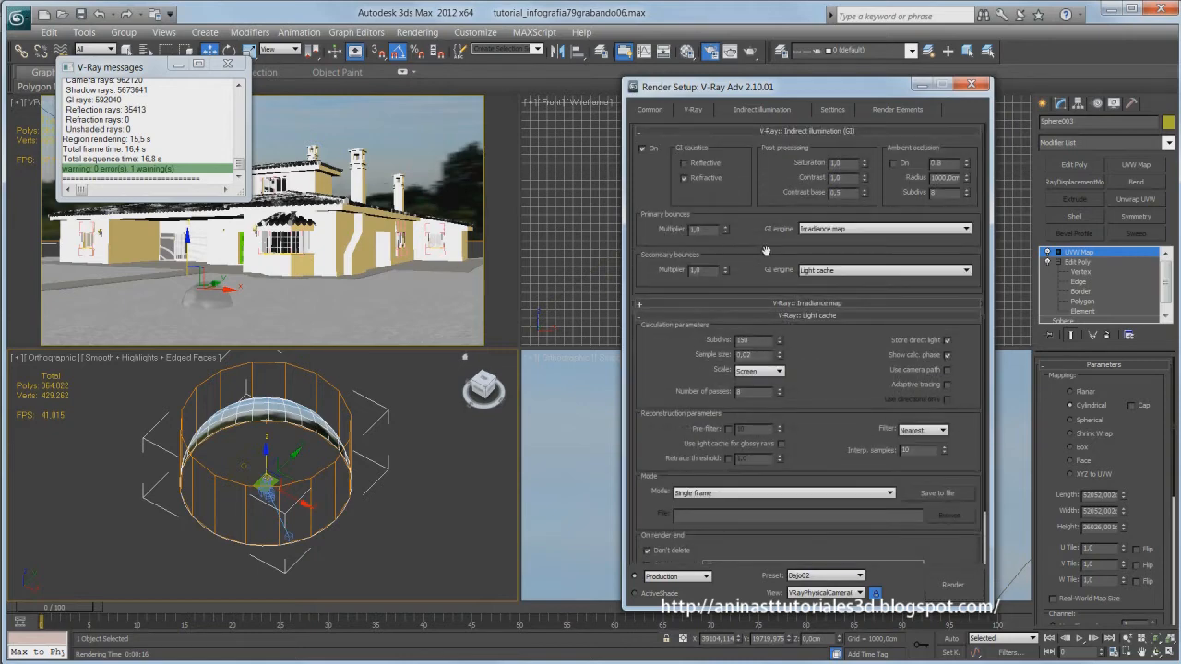
left_click(771, 303)
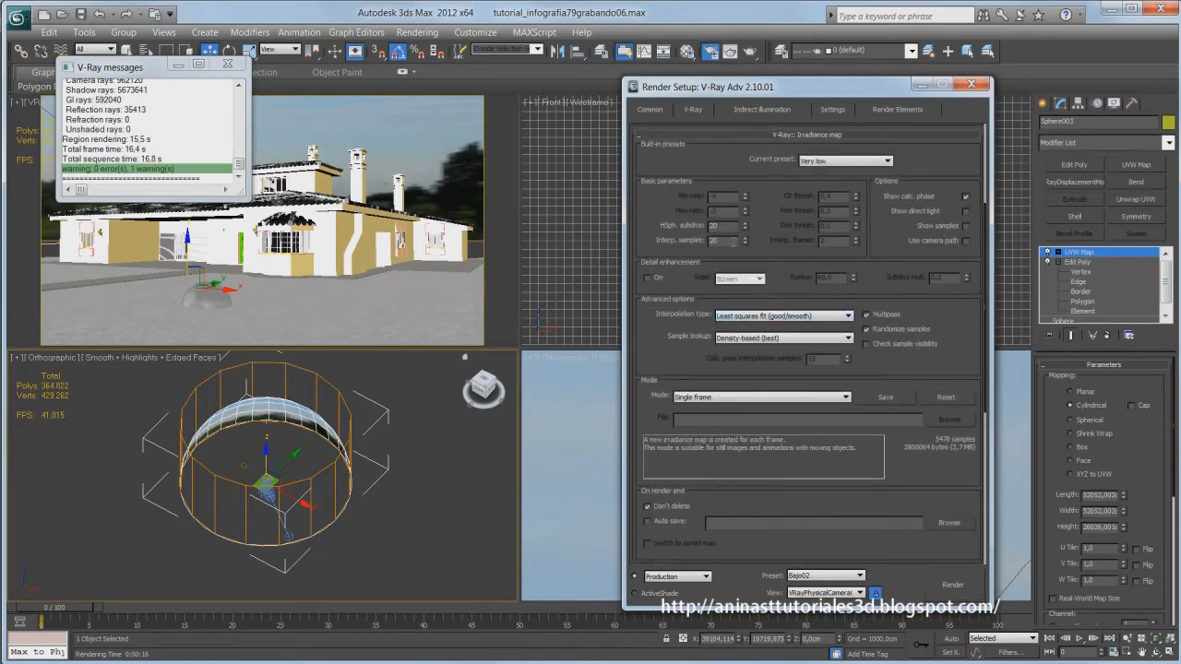
- Load the alto02 render preset with all categories and check its irradiance map settings
left_click(859, 576)
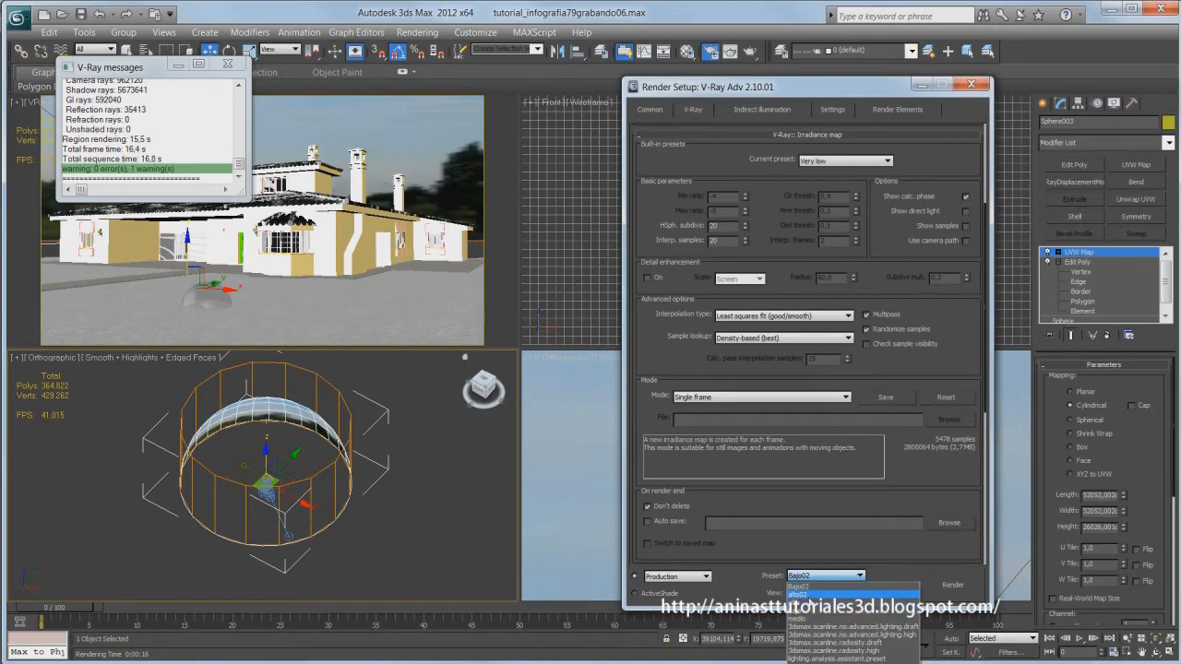
left_click(810, 594)
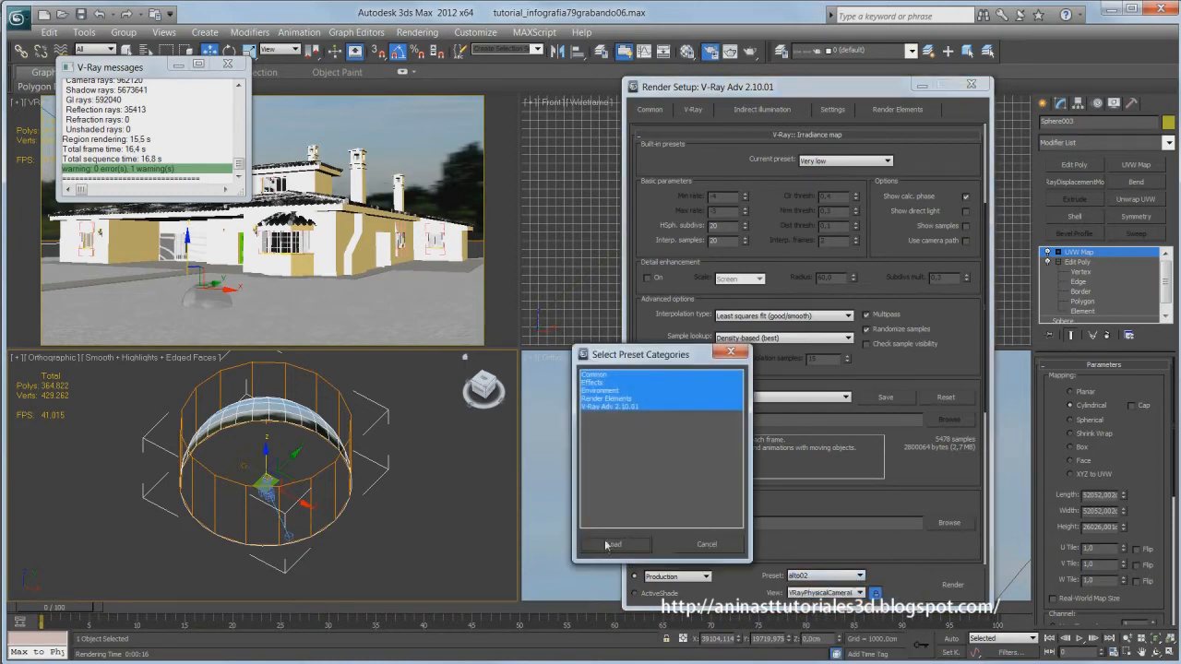
left_click(609, 546)
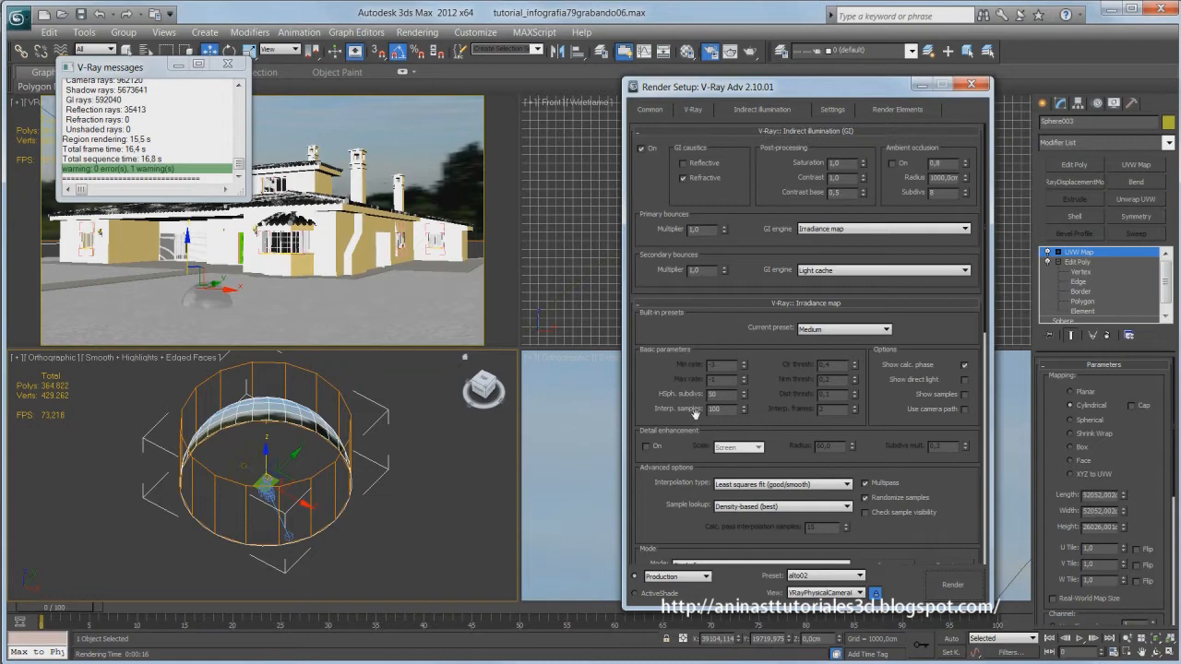
left_click(785, 305)
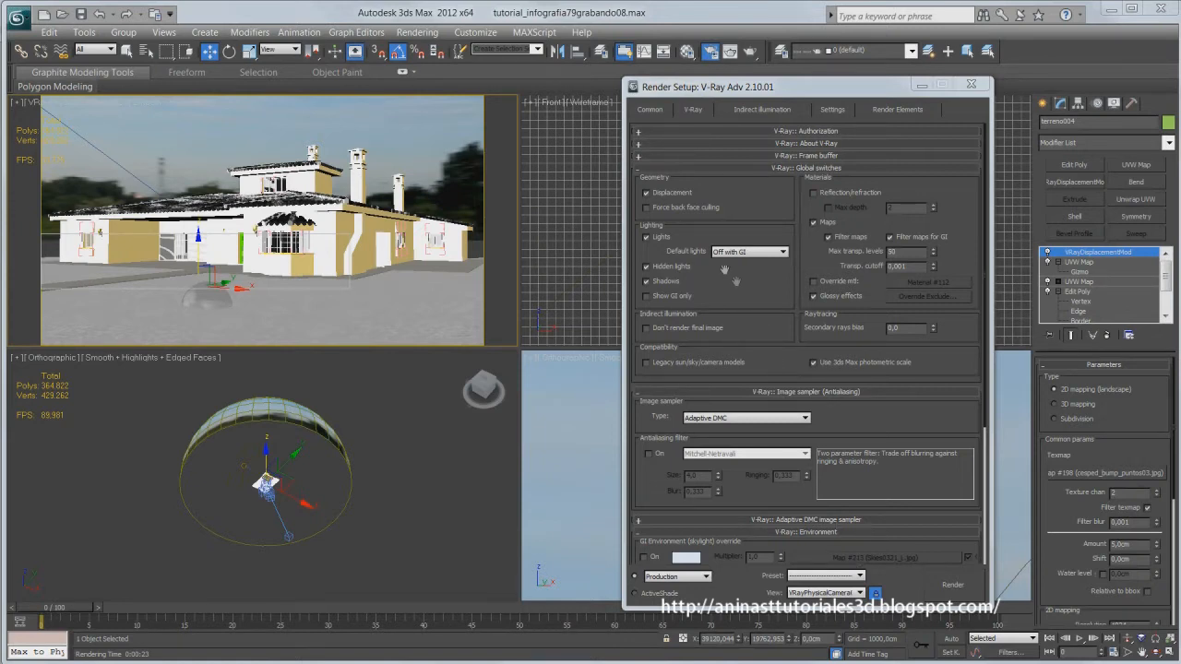
- Examine the dark and bright multipliers in the V-Ray color mapping settings
left_click(731, 170)
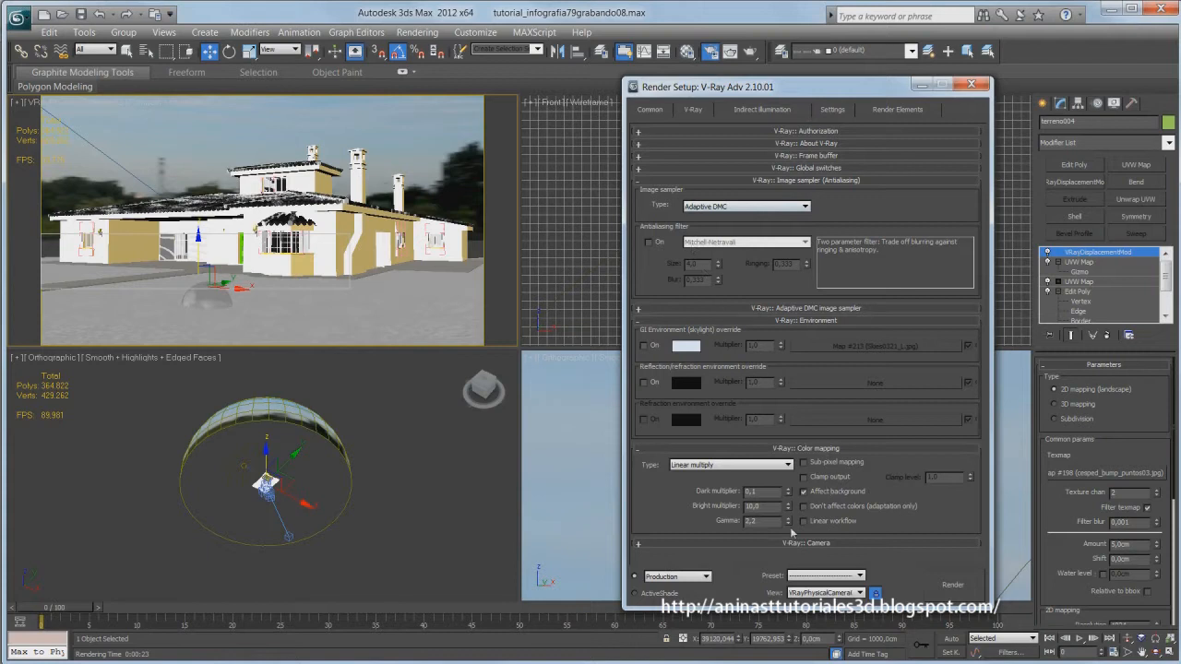
left_click_drag(762, 506, 746, 505)
left_click_drag(761, 490, 749, 492)
left_click(680, 500)
left_click(908, 659)
- Set the selected terrain's Generate GI value to 3 in its V-Ray object properties
right_click(412, 318)
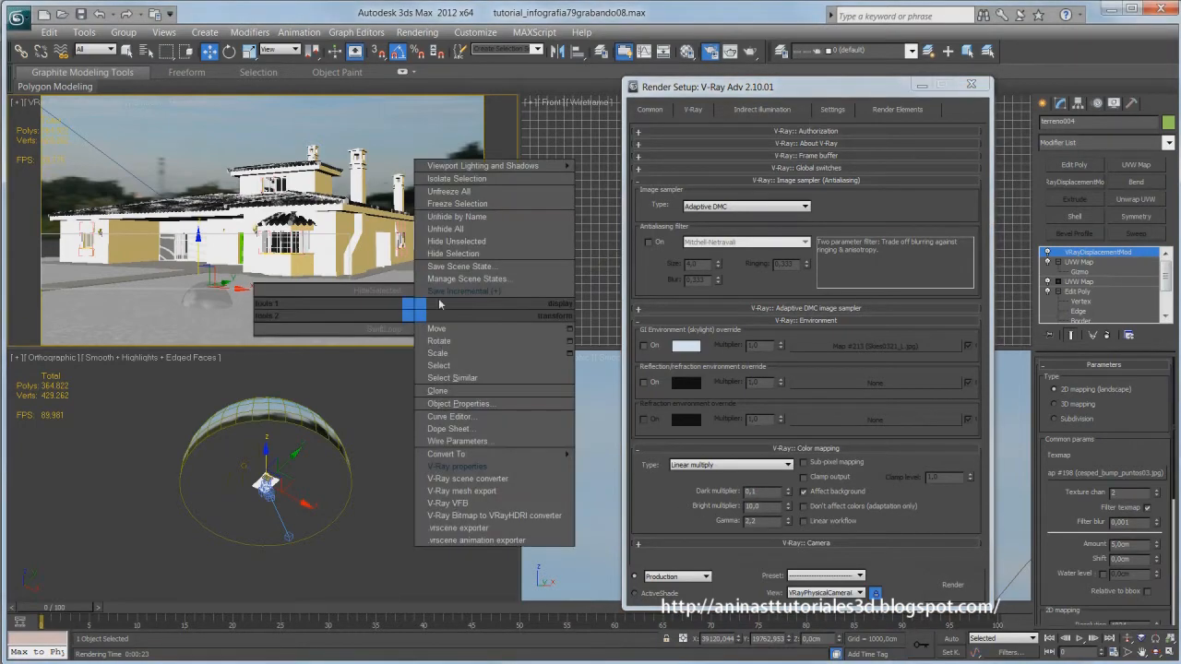
left_click(457, 439)
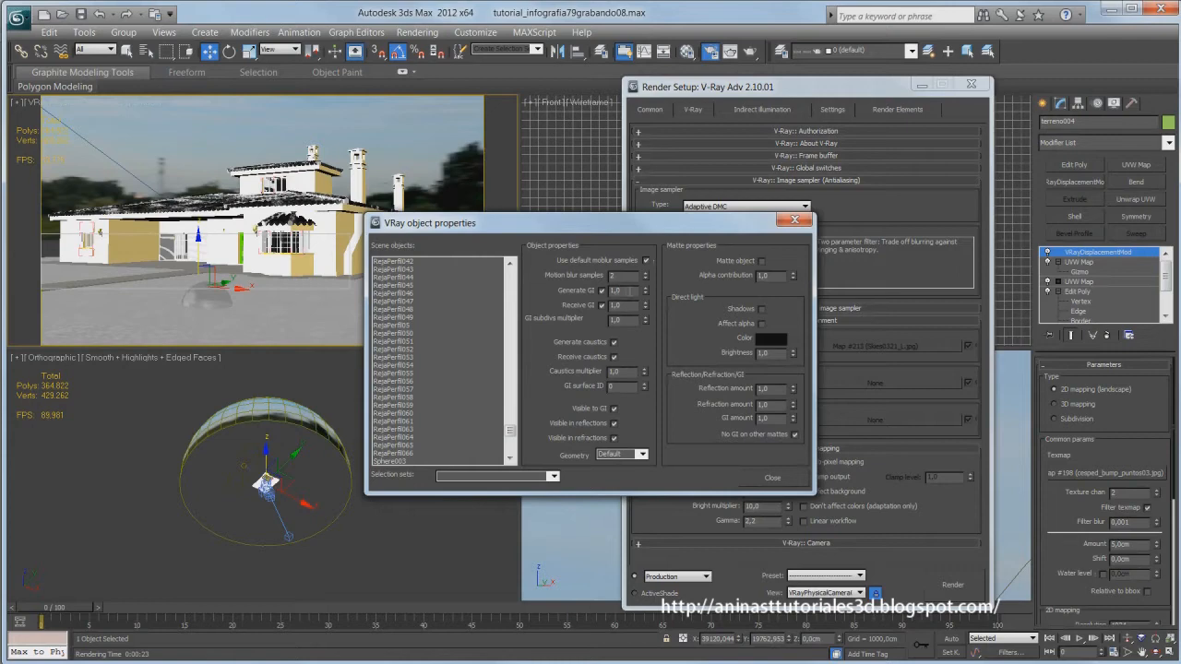
type("3")
left_click(771, 479)
- Render the camera view of the house with Displacement enabled and clone the rendered image
left_click(701, 168)
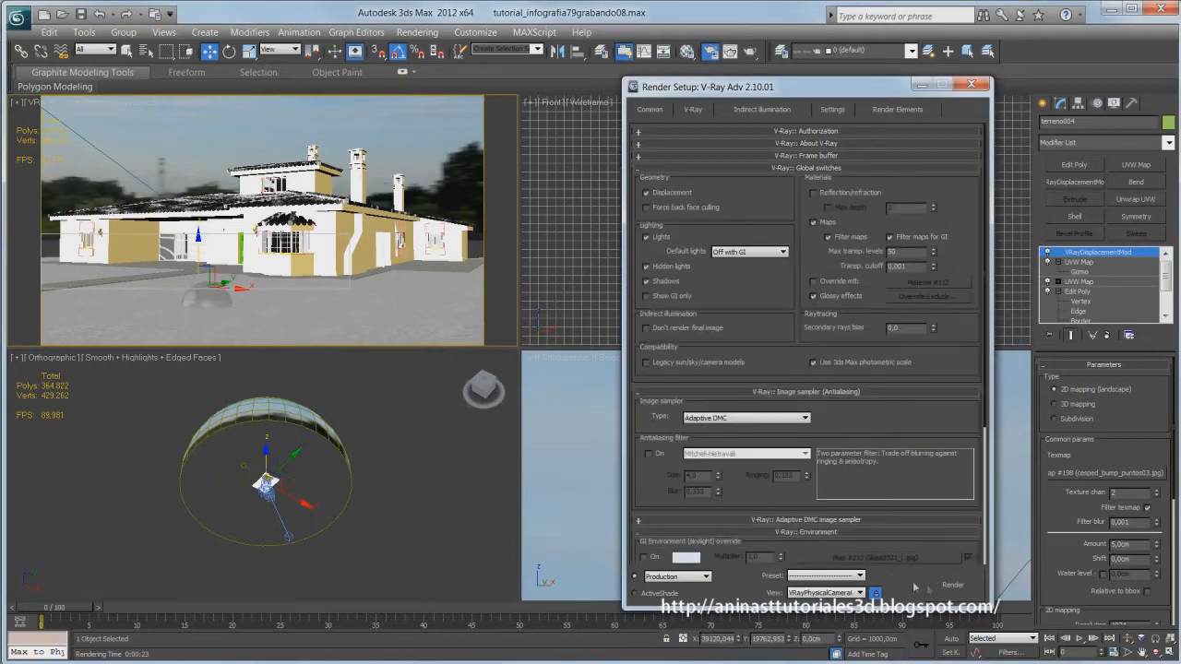
left_click(952, 585)
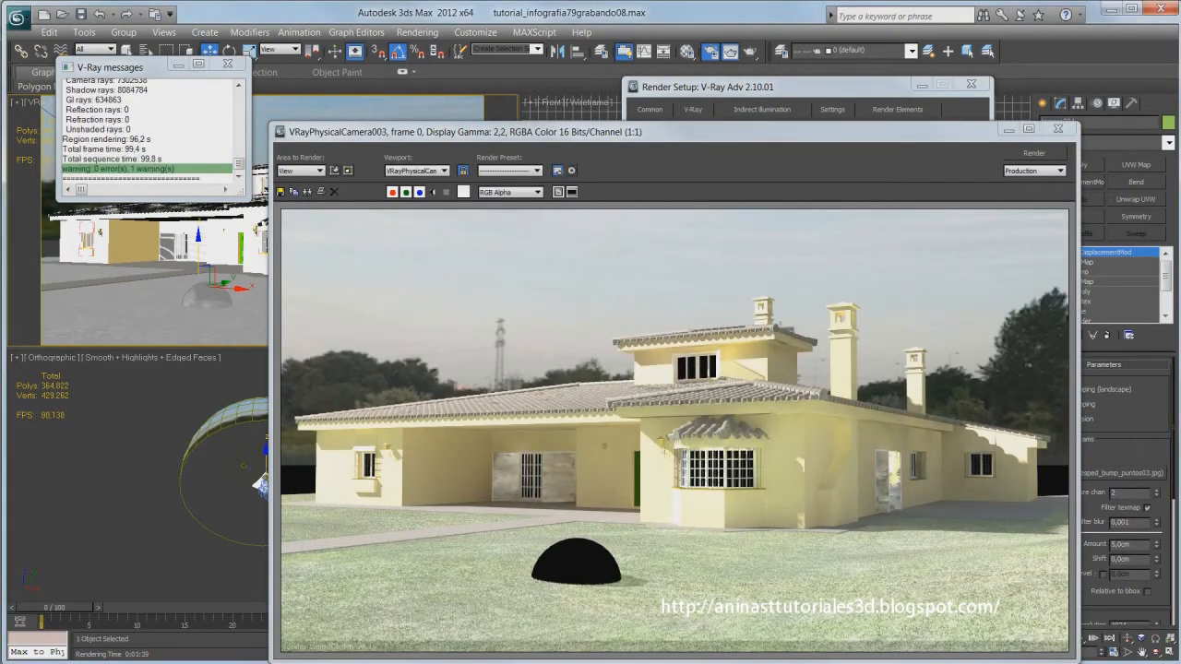
left_click(307, 192)
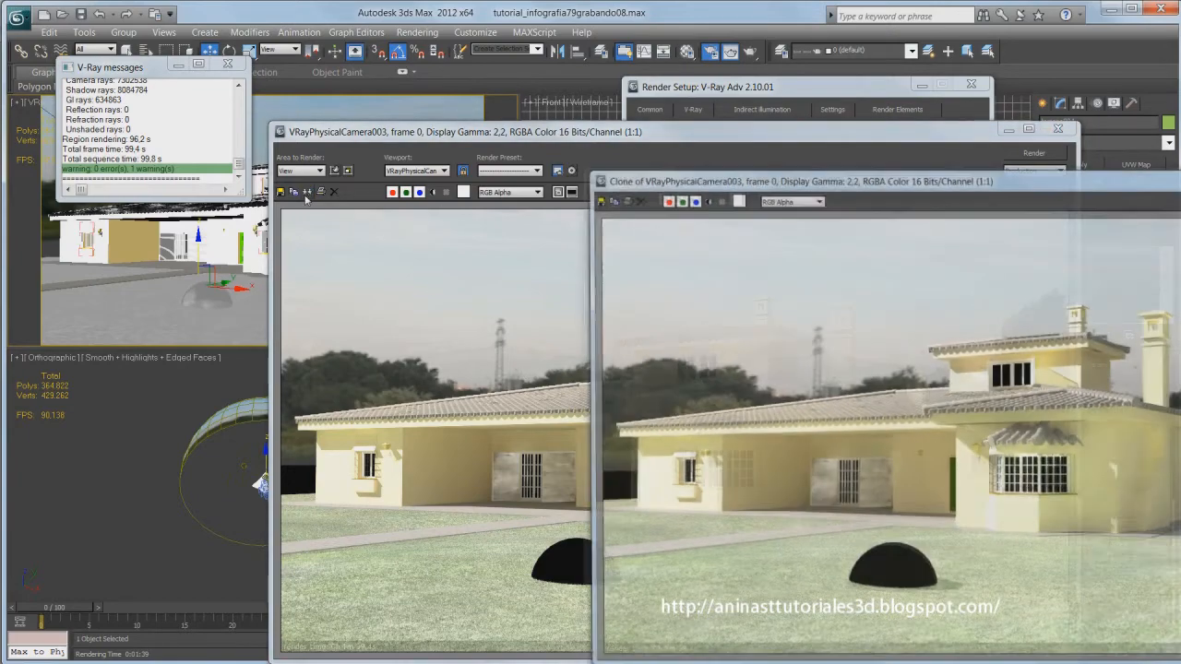
- Render the camera view again with Displacement turned off and arrange the new render and the clone for comparison
left_click(688, 87)
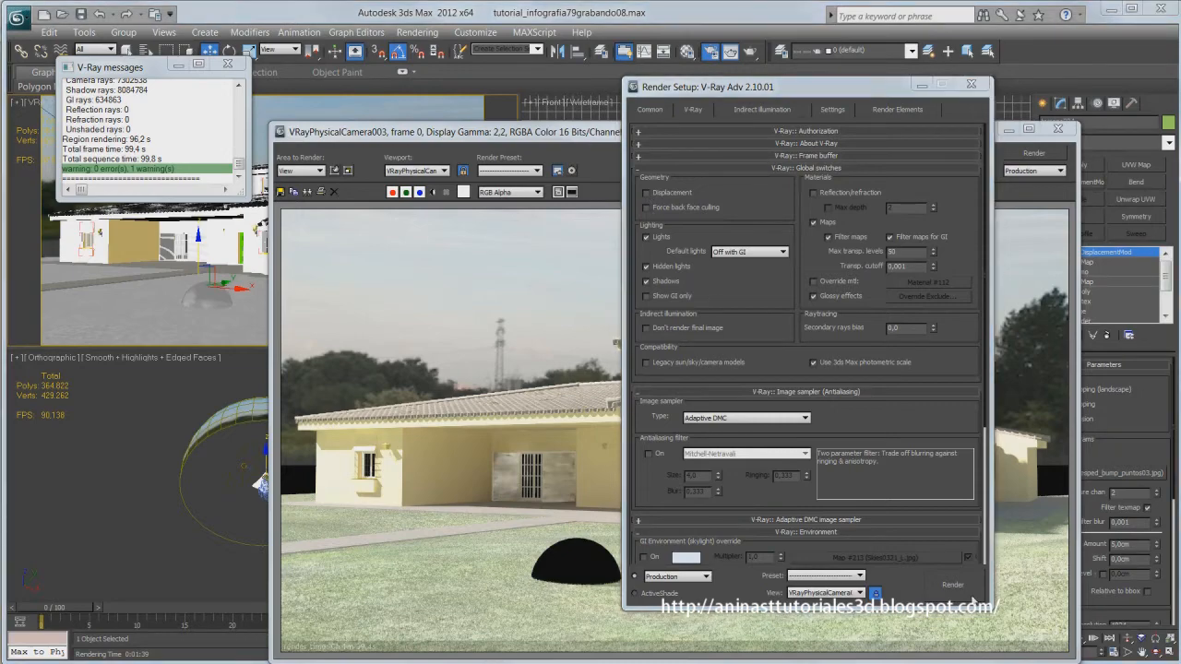
left_click(959, 586)
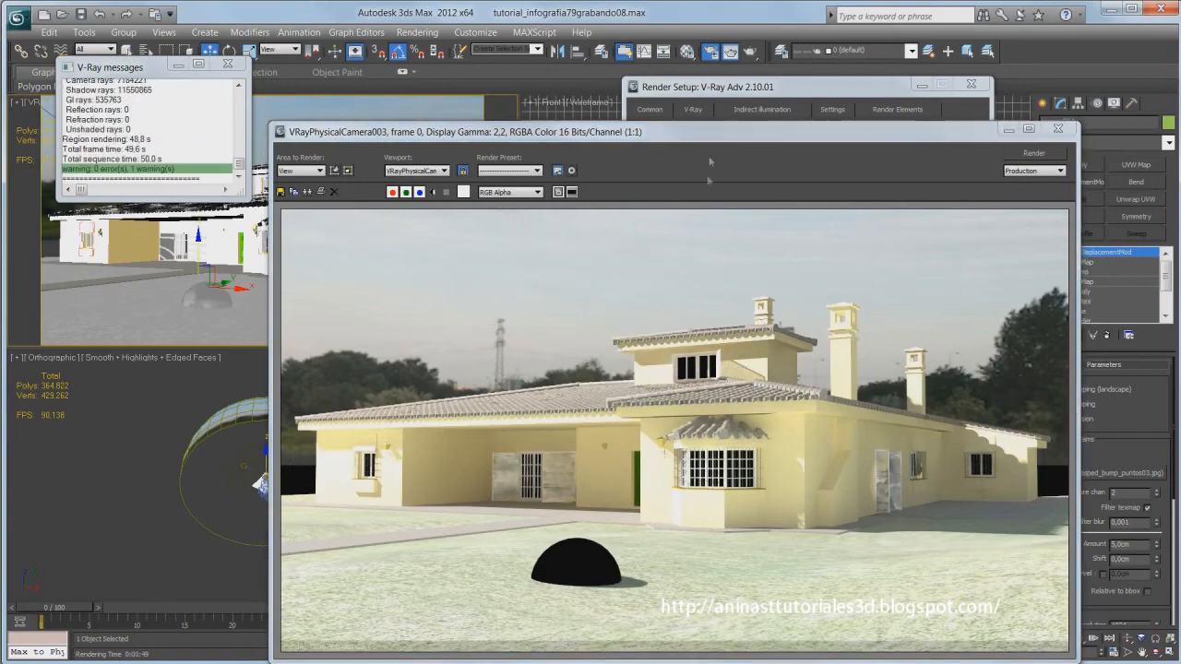
left_click_drag(712, 132, 470, 47)
mouse_move(1180, 189)
left_mouse_down()
mouse_move(914, 183)
mouse_move(778, 158)
mouse_move(805, 132)
mouse_move(382, 143)
left_mouse_up()
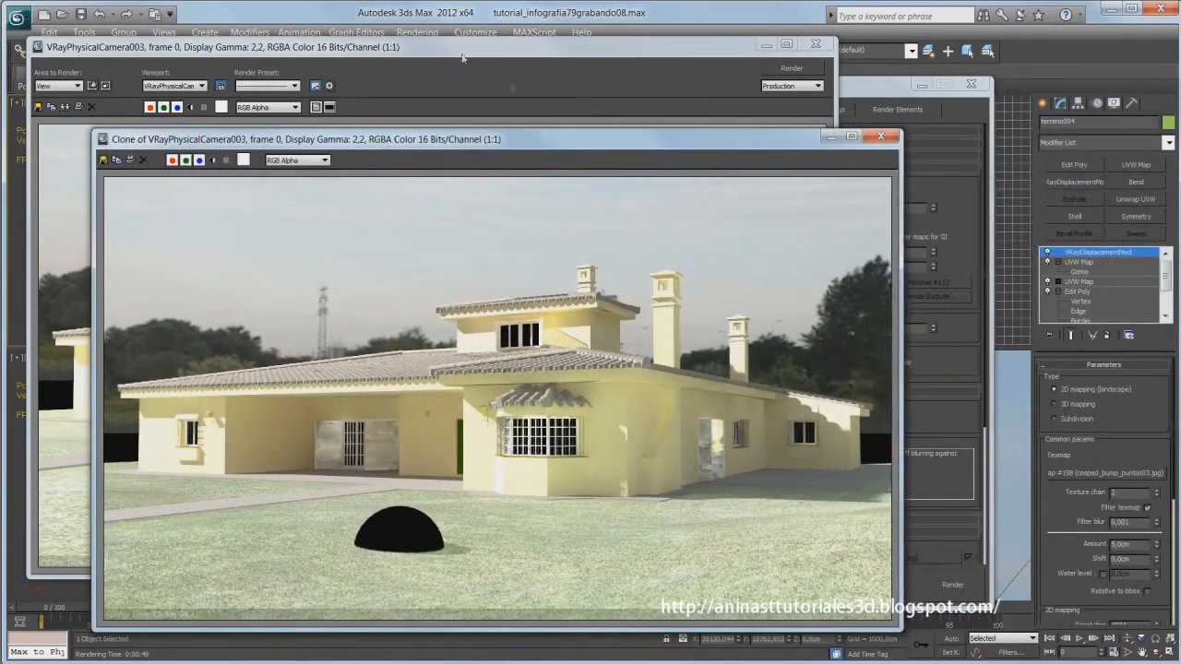
left_click_drag(587, 143, 690, 145)
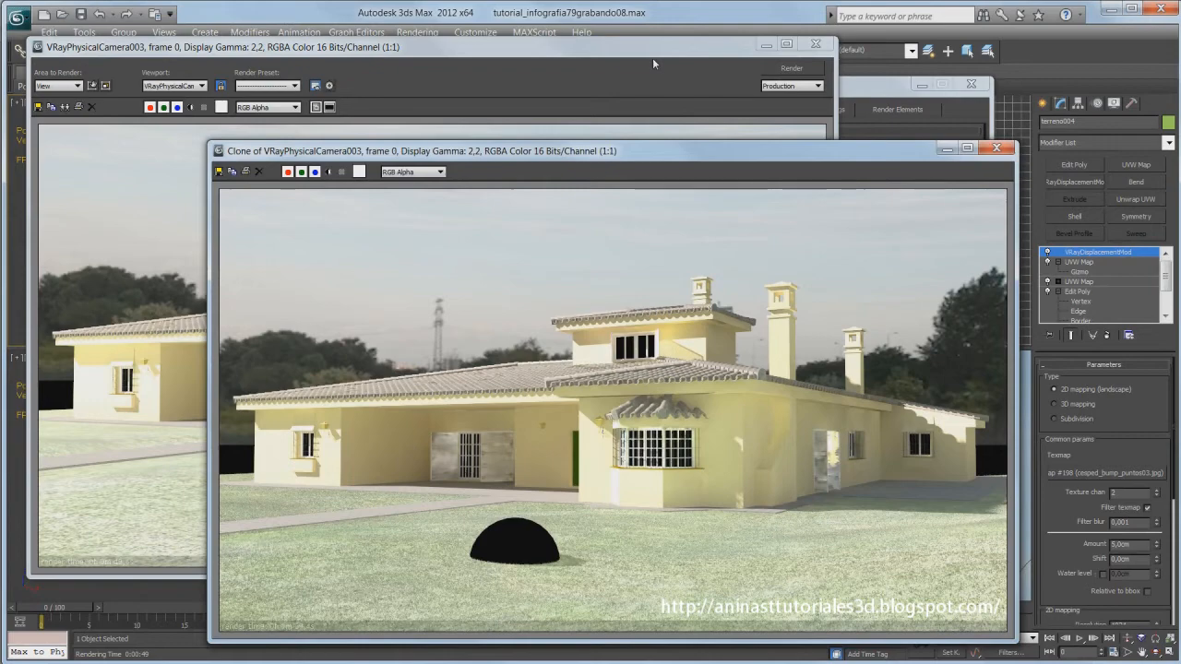
- Compare the grass and house in the renders with and without displacement by alternating between the two images
left_click(653, 63)
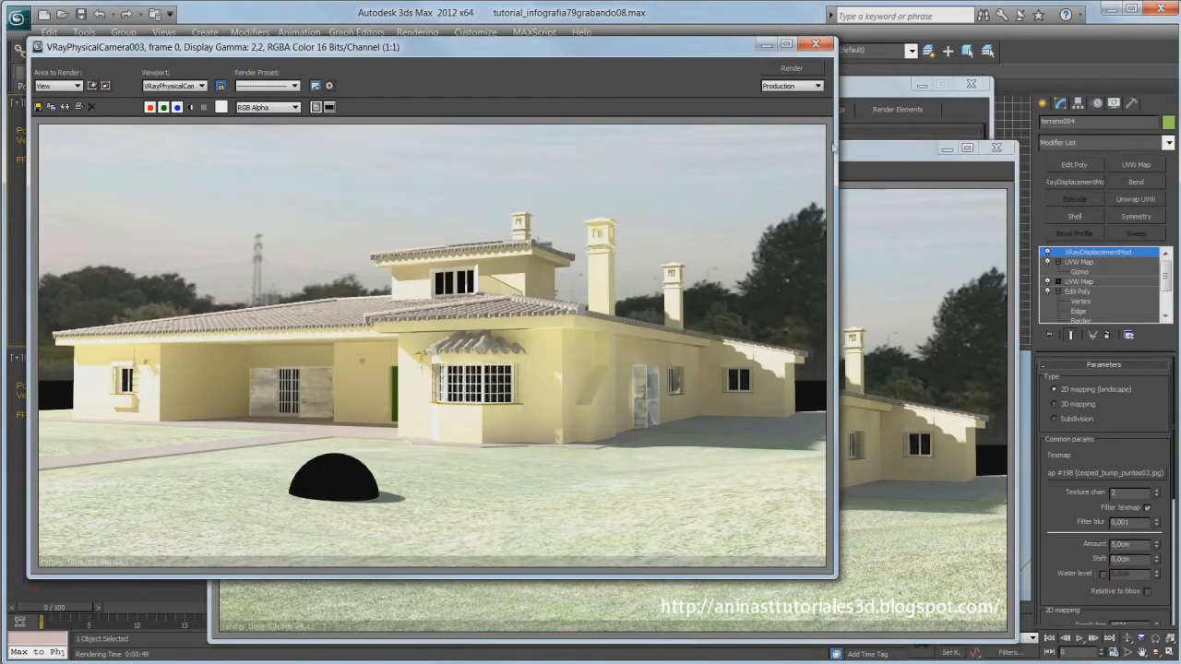
left_click(862, 161)
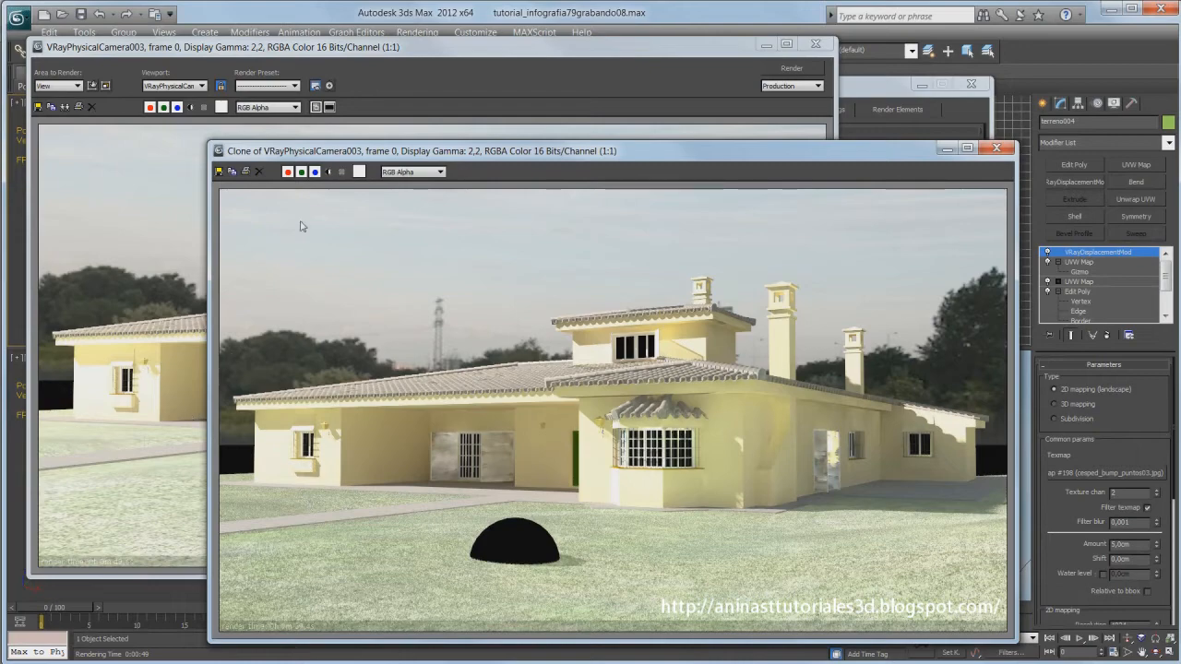
left_click(486, 56)
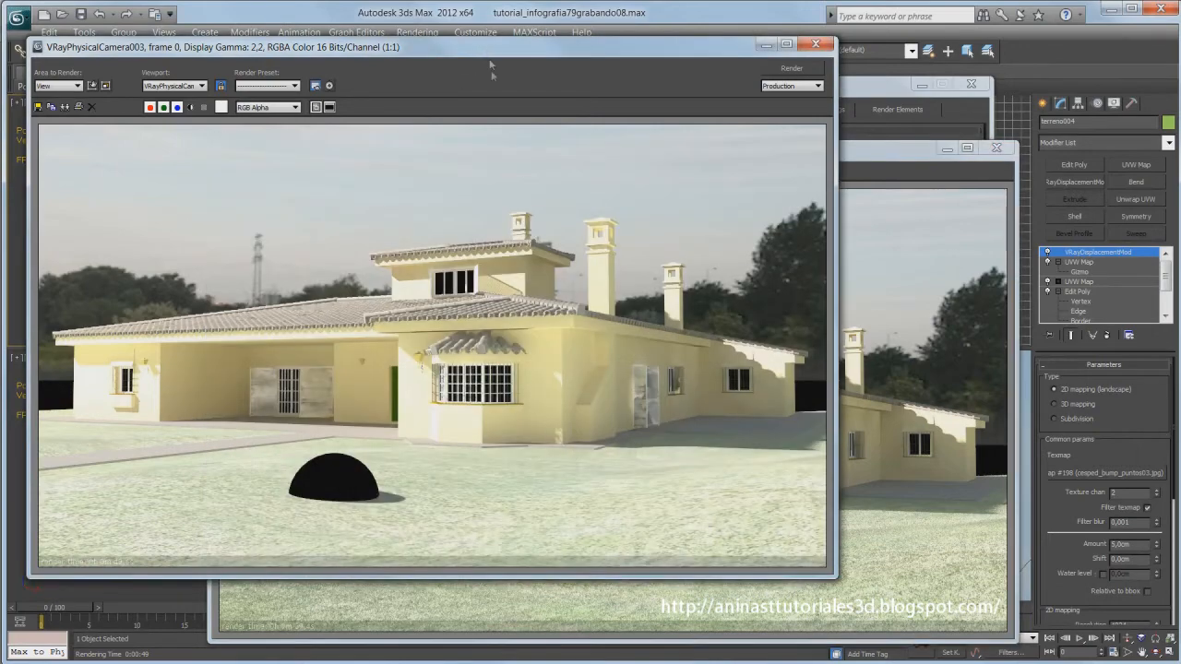
left_click(856, 153)
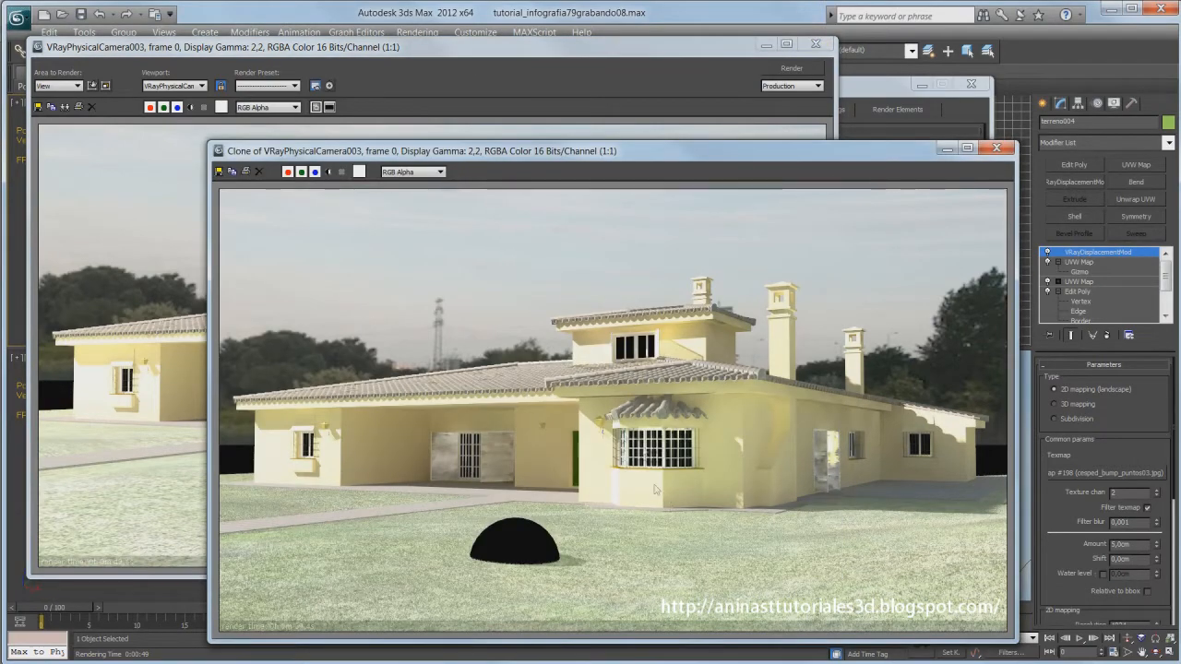
left_click(678, 58)
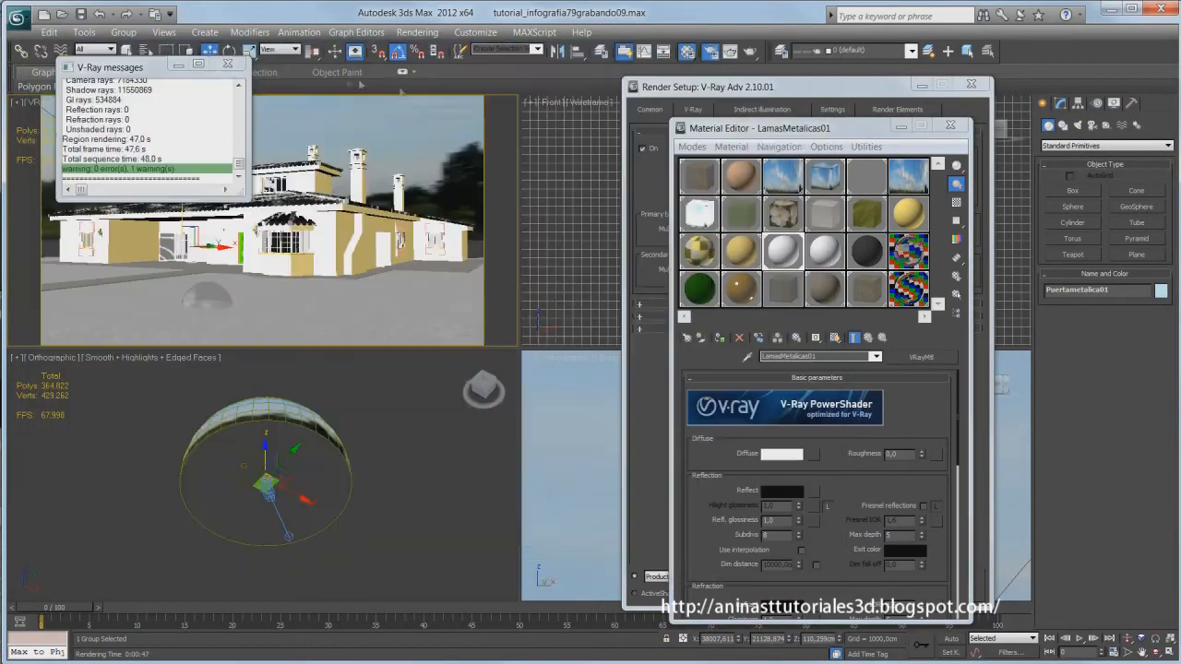
- Select the terrain and set its Generate GI value to 1 in the V-Ray object properties
left_click(382, 305)
right_click(382, 308)
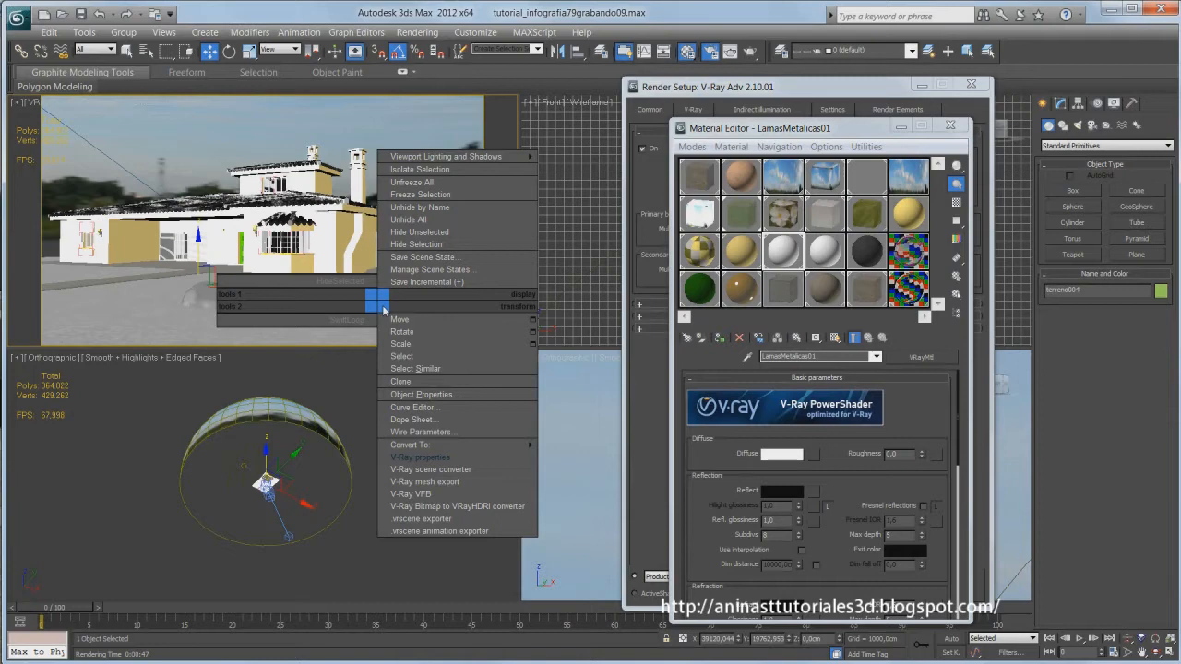
left_click(420, 457)
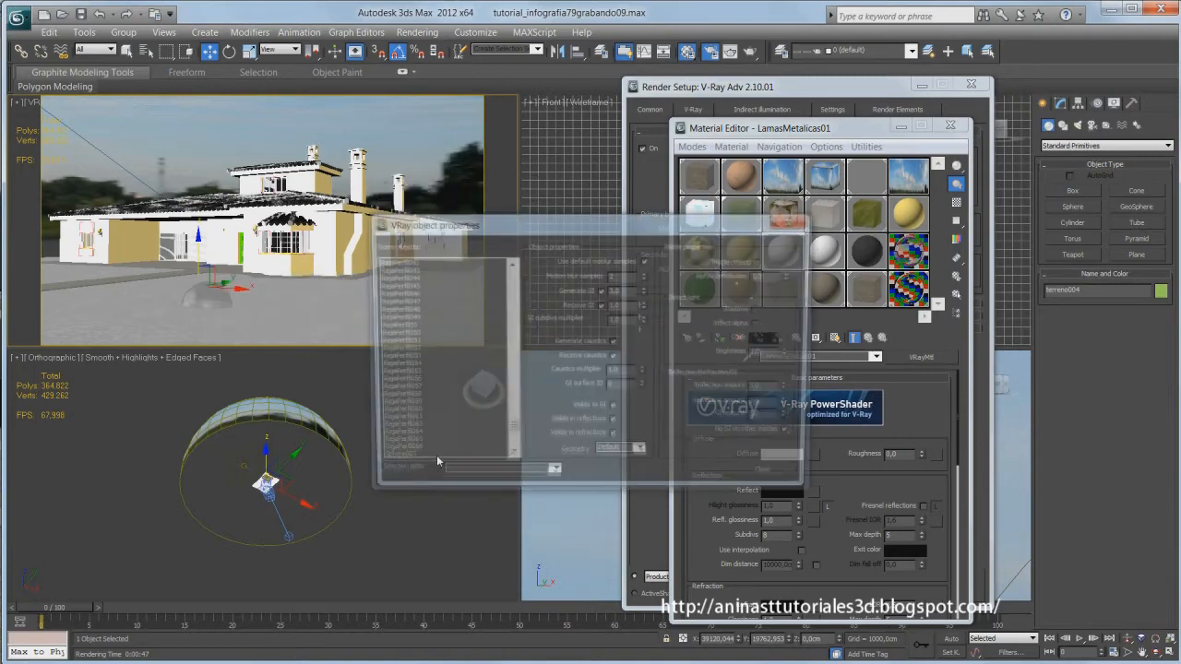
left_click_drag(630, 291, 599, 295)
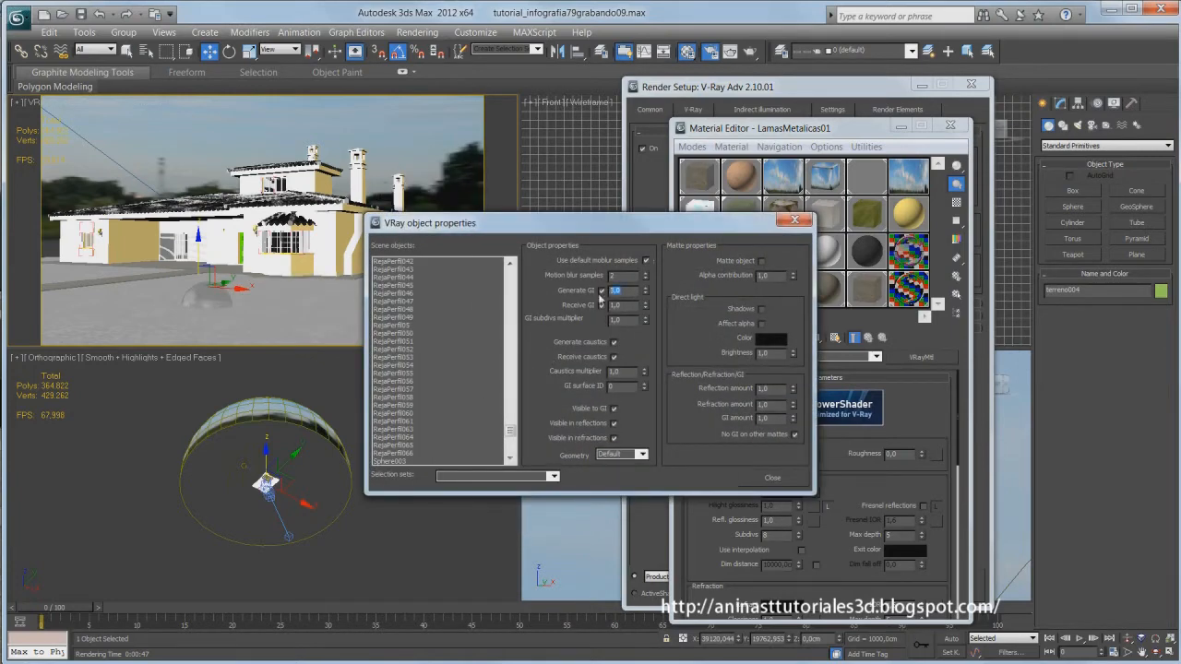
type("1")
left_click(752, 477)
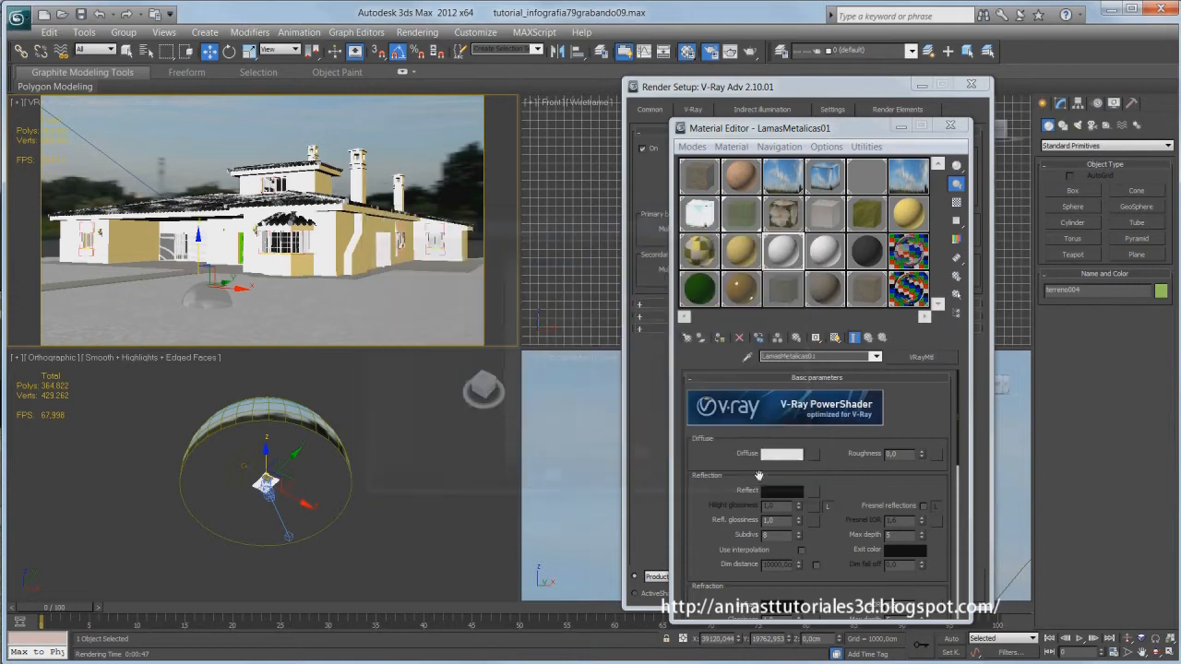
- Set the Vidrios01 material's reflection color to light grey and its refraction color to a grey of 233
left_click(914, 286)
left_click(780, 473)
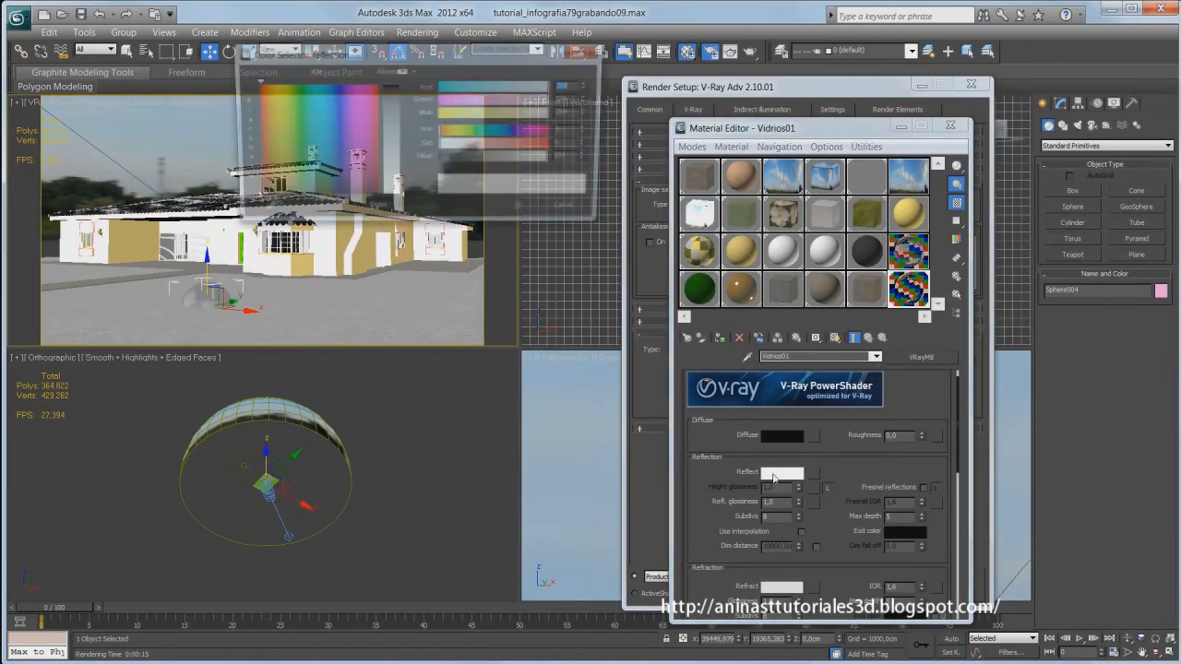
left_click_drag(404, 199, 403, 180)
left_click(522, 212)
left_click(781, 586)
left_click_drag(402, 180, 403, 198)
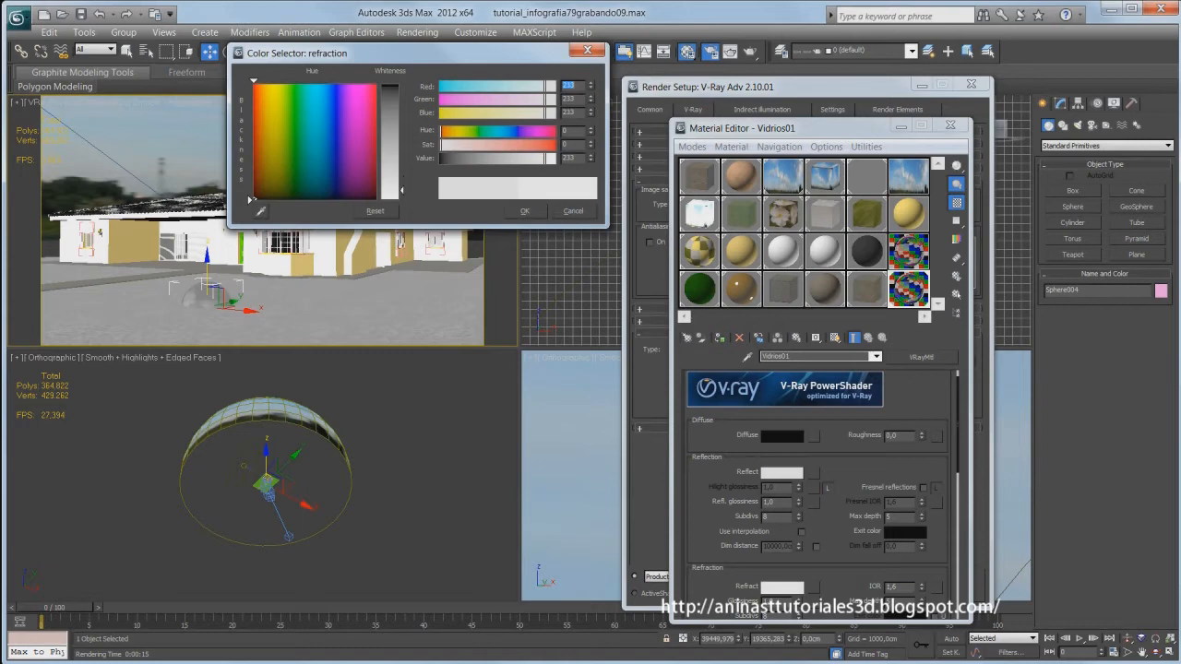
left_click(524, 211)
- Fit a render region tightly around the dome-shaped sphere on the lawn in the rendered frame
left_click(730, 53)
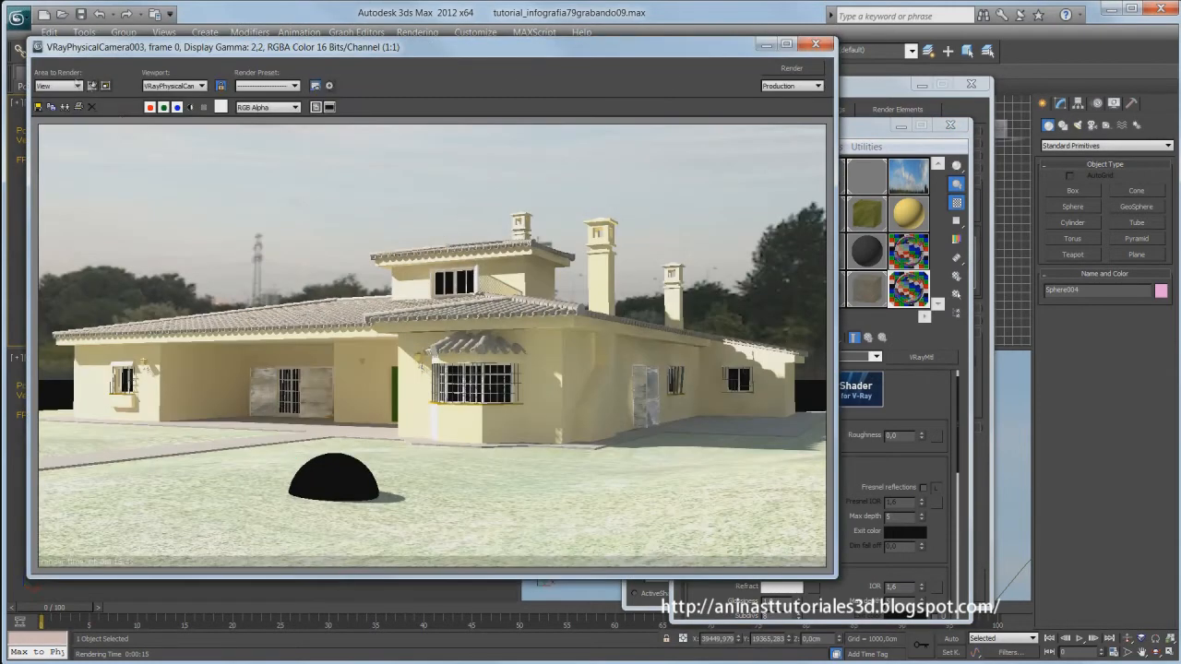
left_click_drag(235, 522, 334, 458)
left_click_drag(343, 453, 291, 508)
left_click(377, 457)
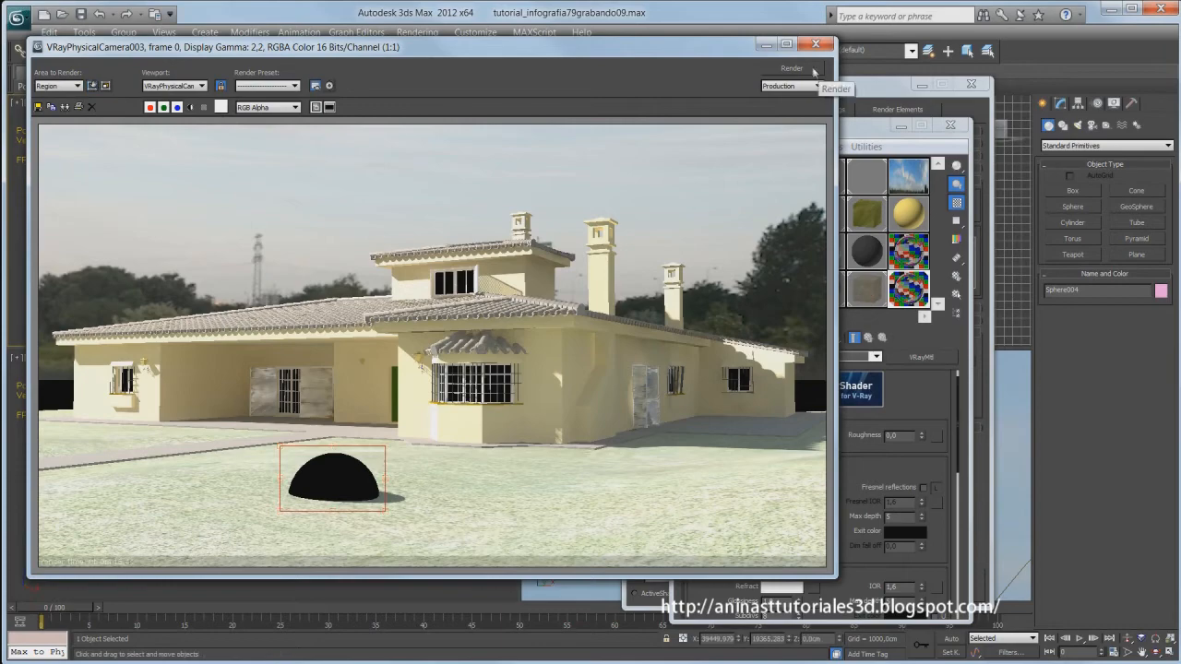
- Enable Reflection/refraction in the V-Ray global switches and render the region around the sphere
left_click(850, 91)
left_click(730, 168)
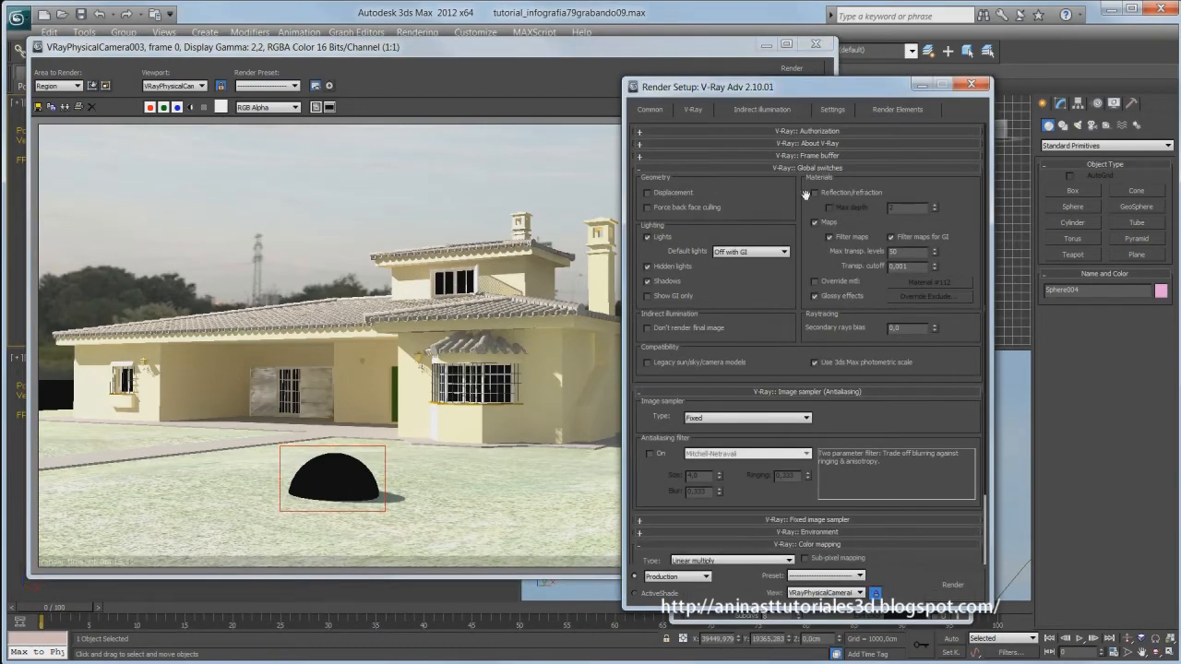
left_click(974, 586)
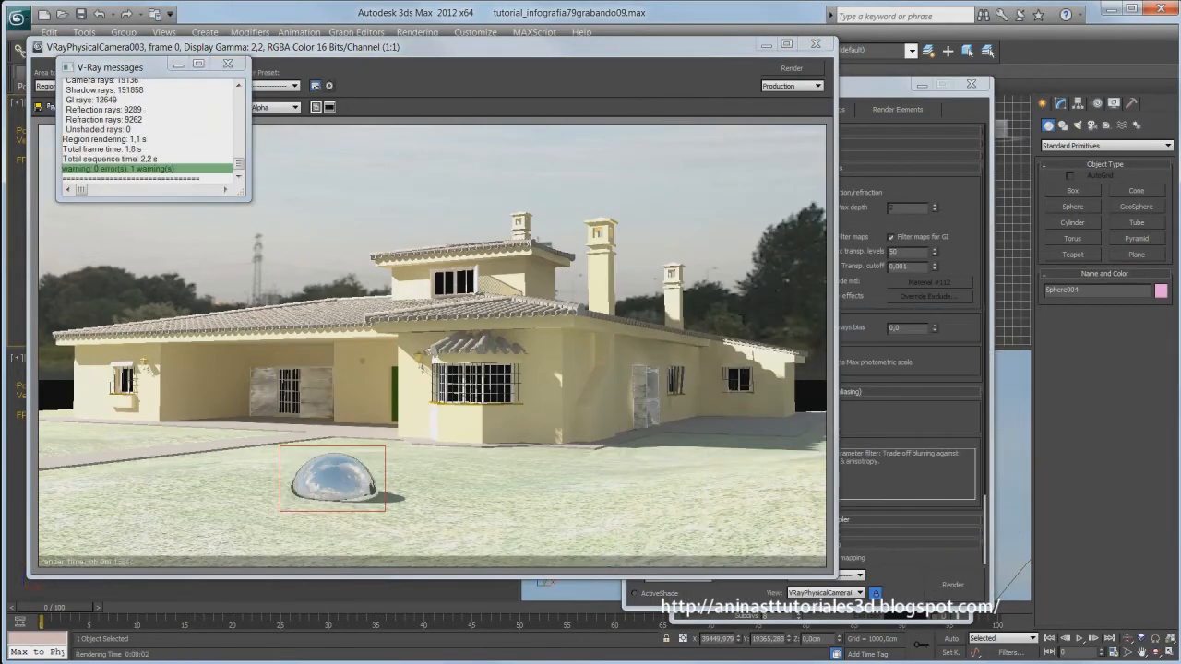
- Darken the Vidrios01 material's reflection color to a grey of 52 and render the region again
key("m")
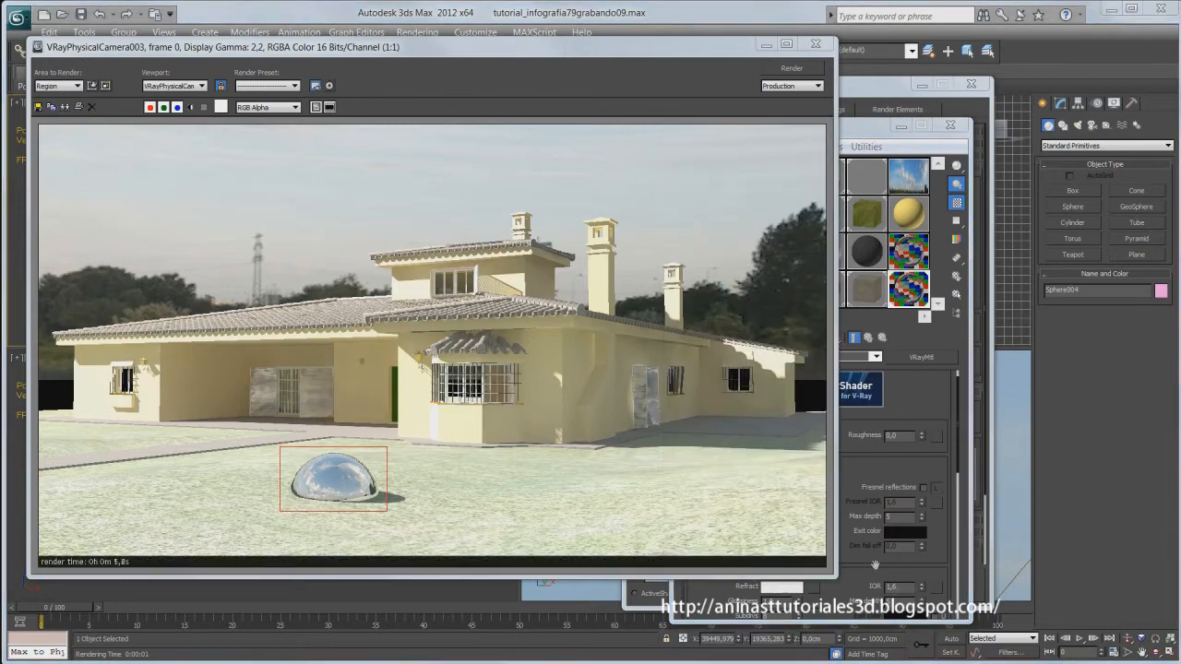
left_click(865, 467)
left_click(782, 586)
left_click_drag(398, 191, 402, 108)
left_click(535, 212)
left_click(782, 474)
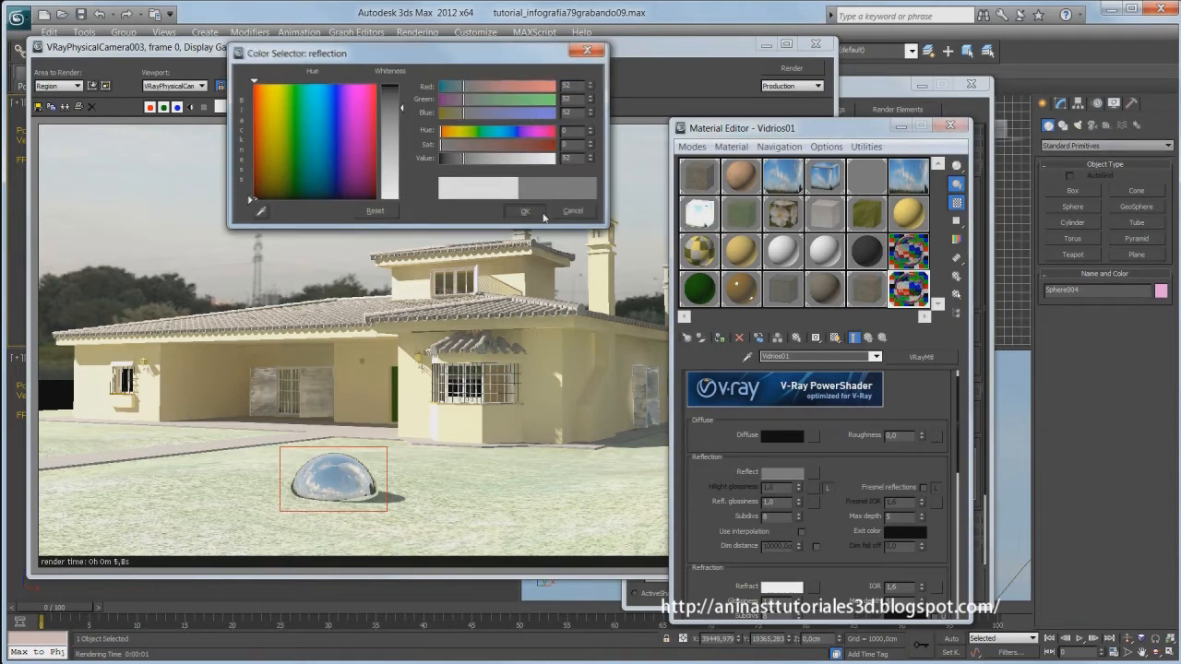
left_click(538, 212)
left_click(802, 73)
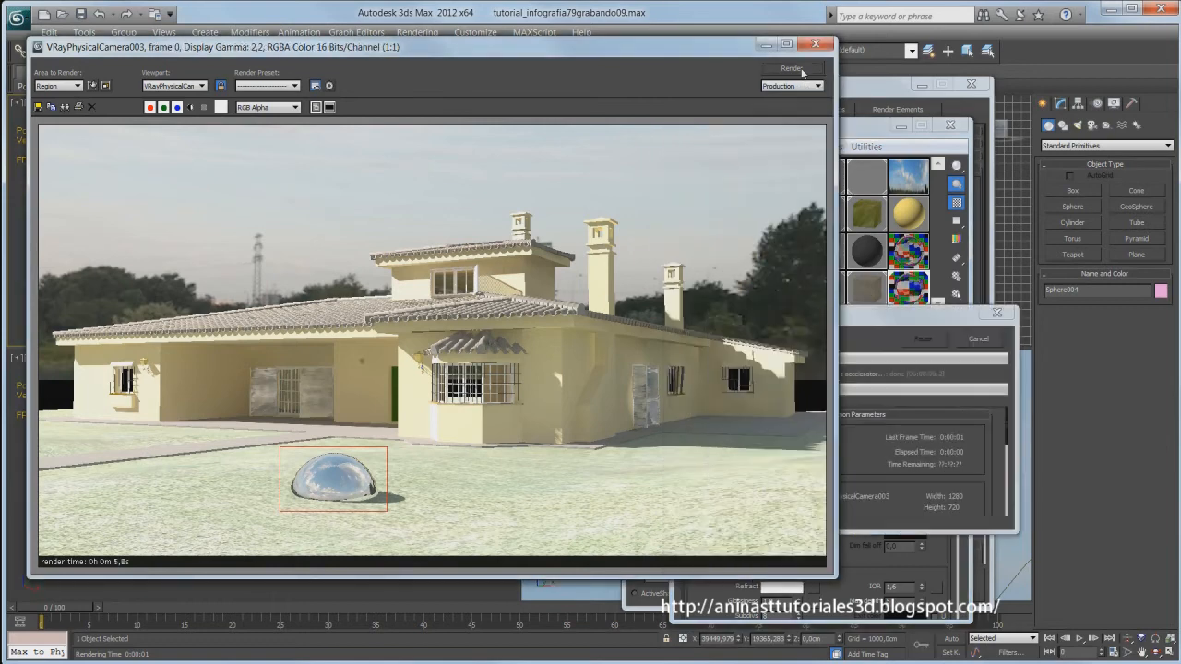
- Enlarge the render region to include the house's central windows, render it, and close the rendered frame
left_click(95, 86)
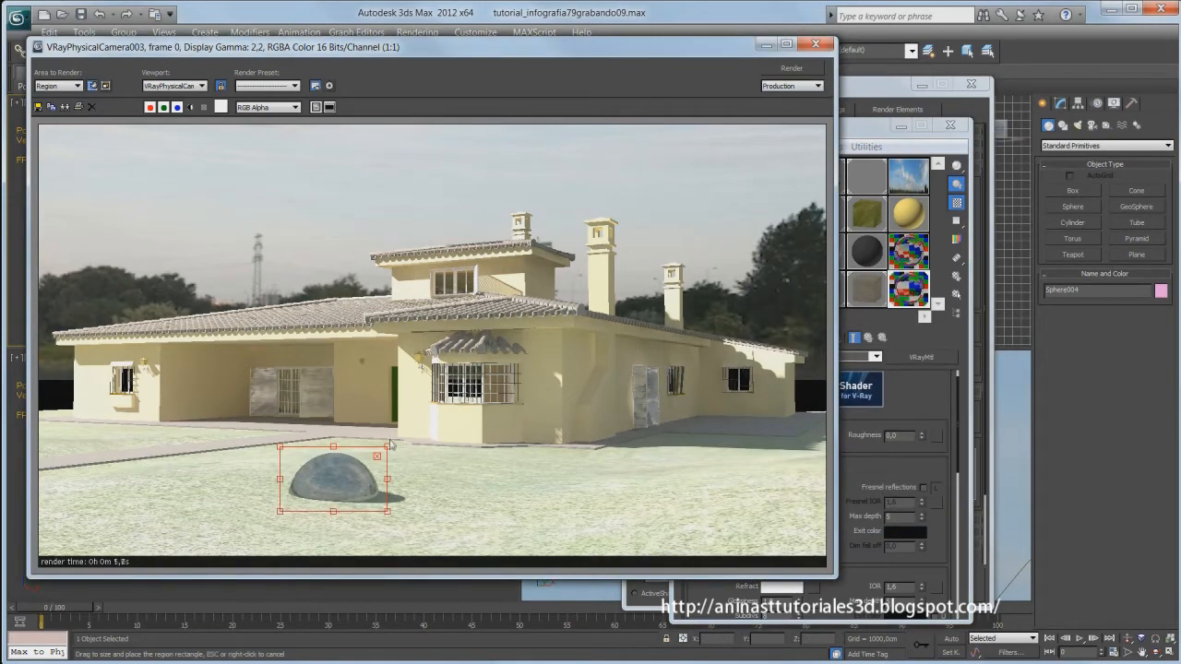
left_click_drag(388, 447, 521, 255)
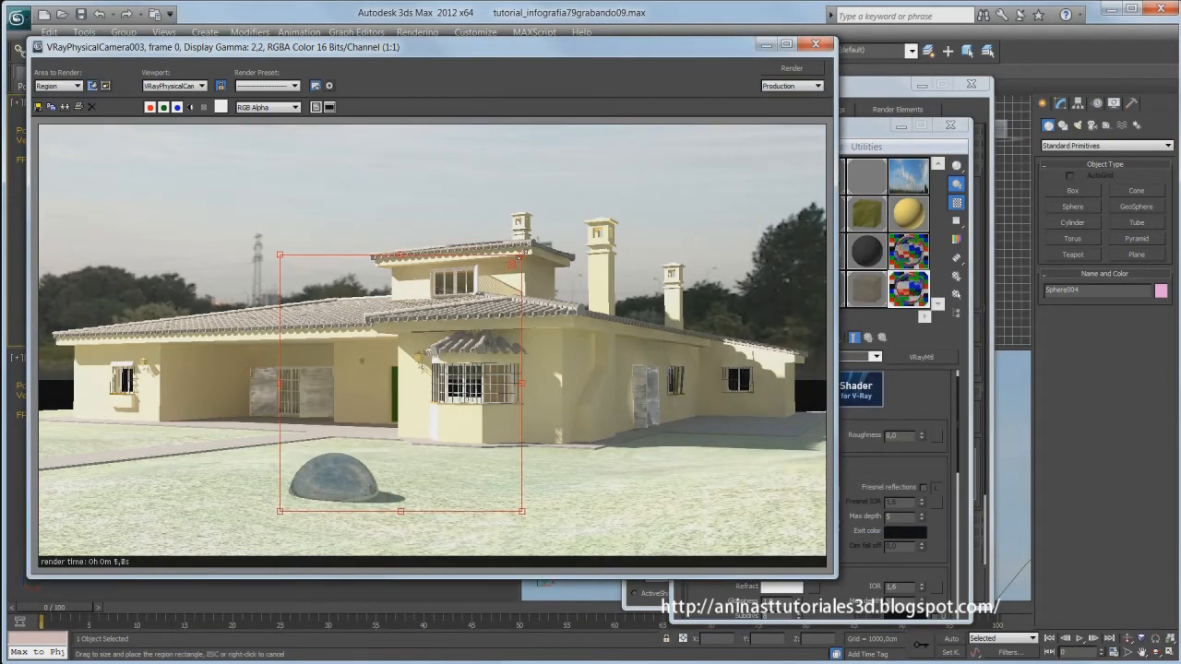
left_click(791, 70)
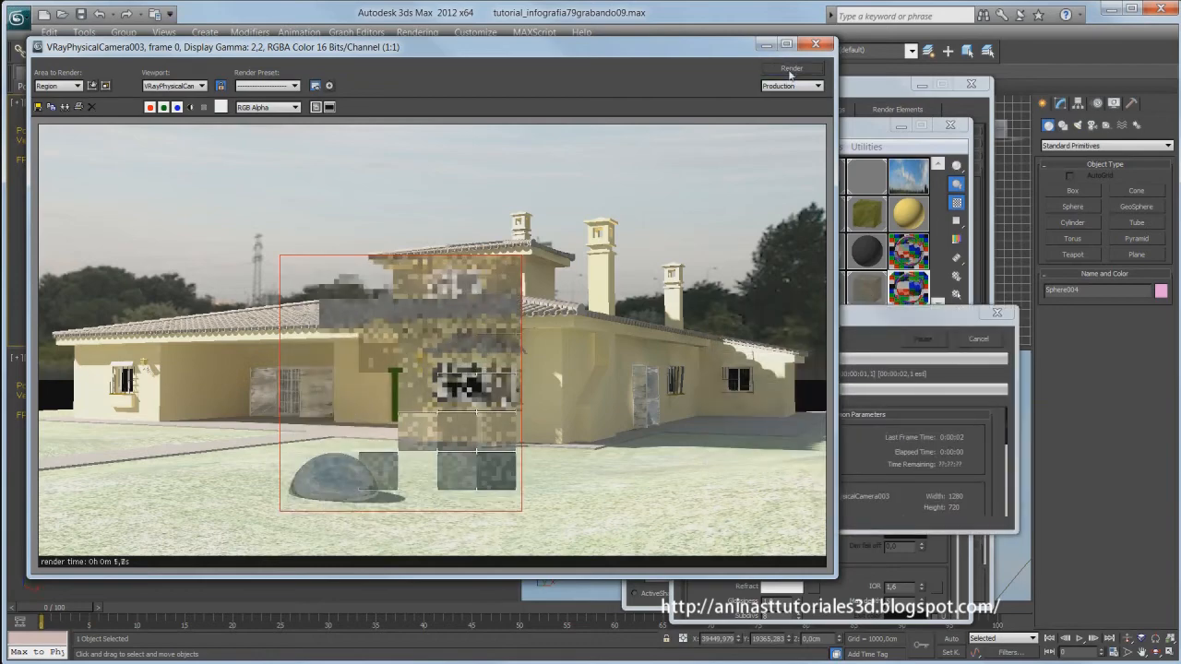
left_click(809, 51)
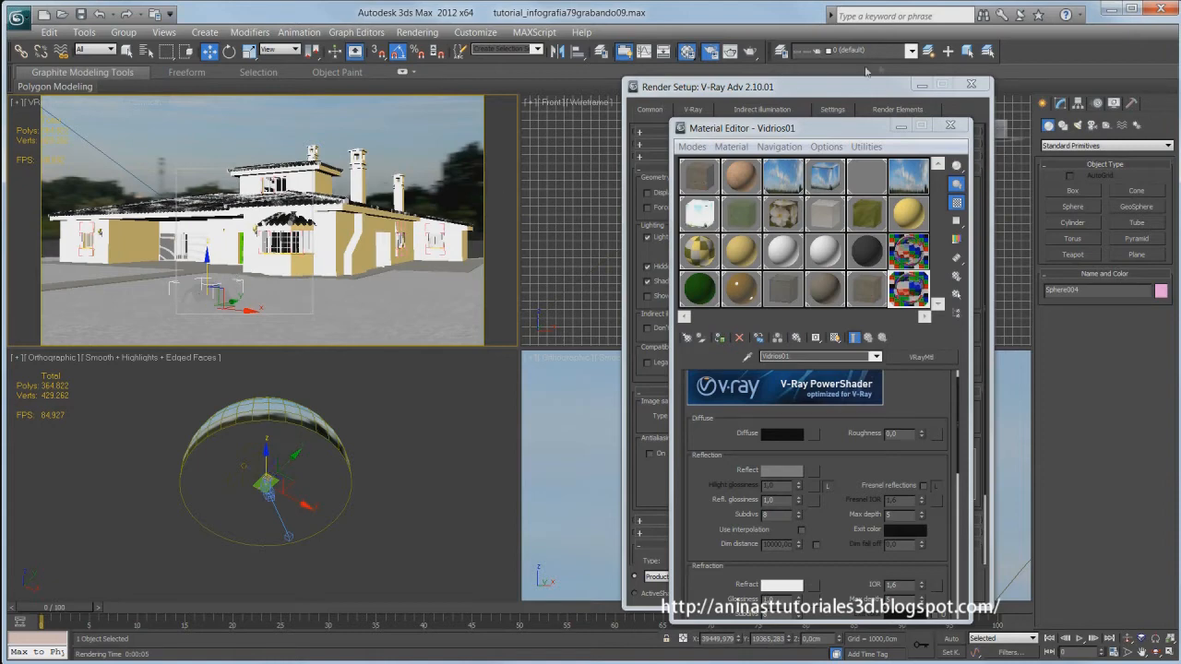
- Make the hidden layer with the red swatch current and add the selected sphere to it
left_click(910, 51)
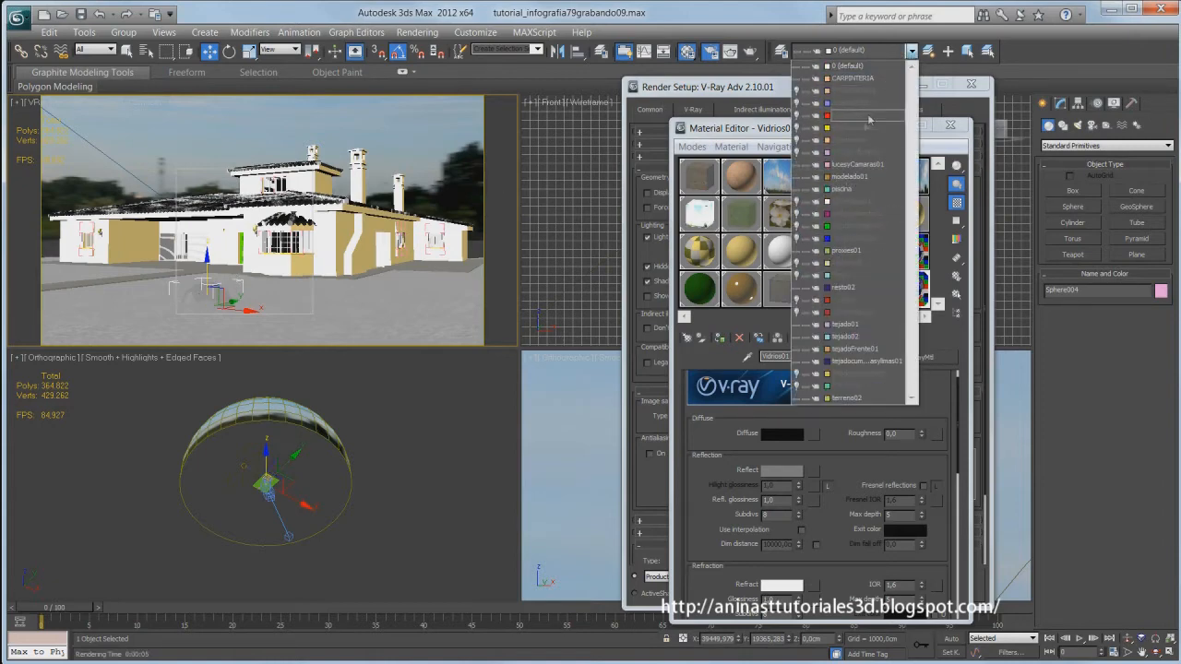
left_click(841, 303)
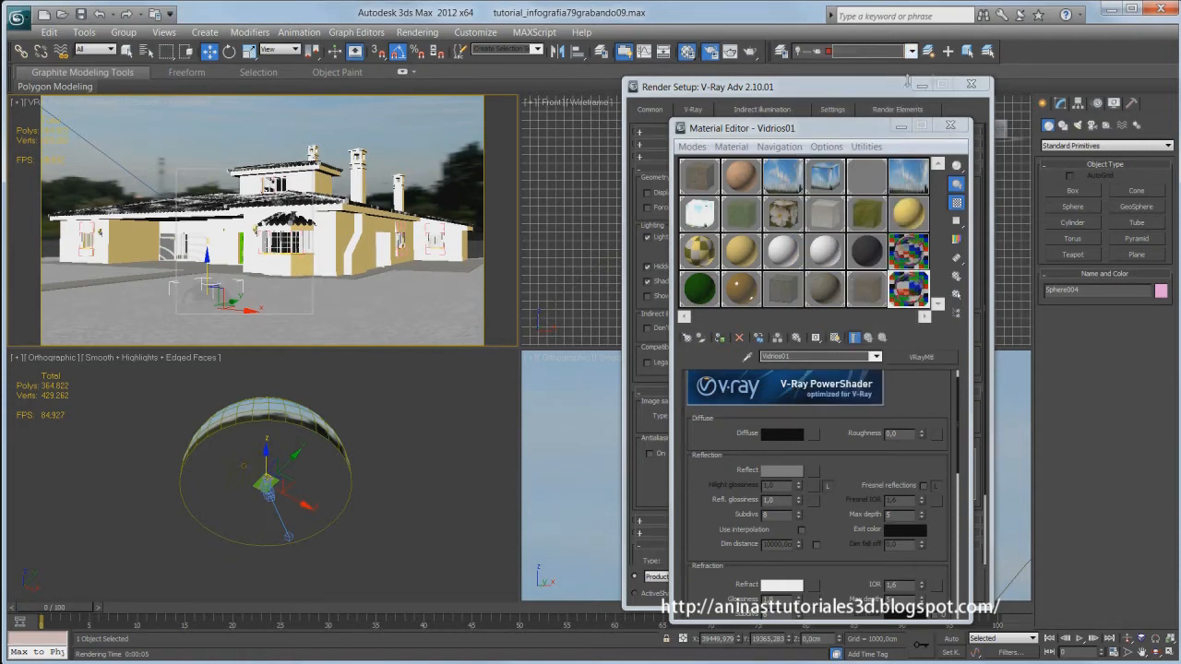
left_click(947, 52)
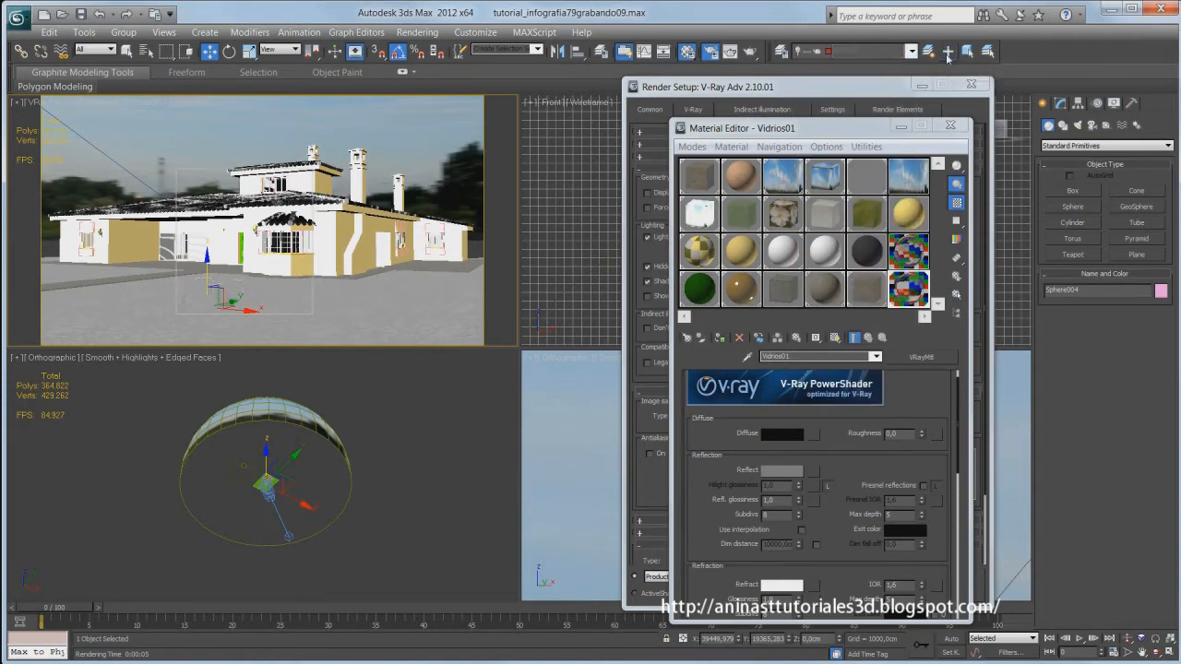
- Make layer 0 (default) the current layer, and review the last rendered frame before closing it
left_click(911, 51)
left_click(877, 70)
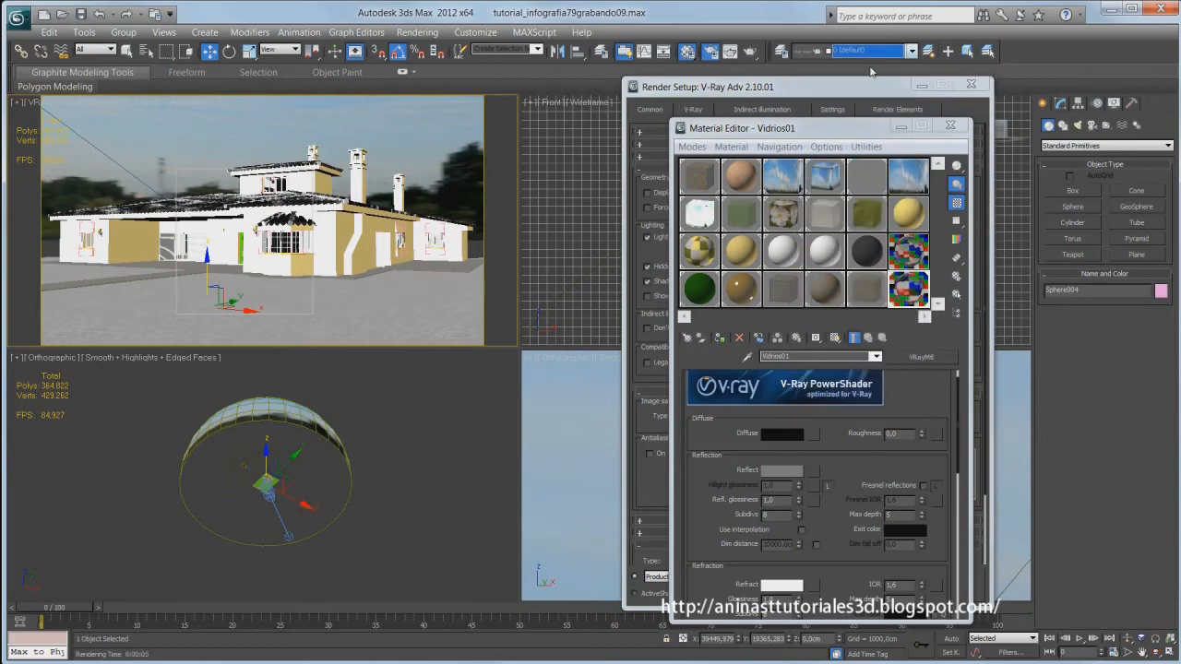
left_click(730, 51)
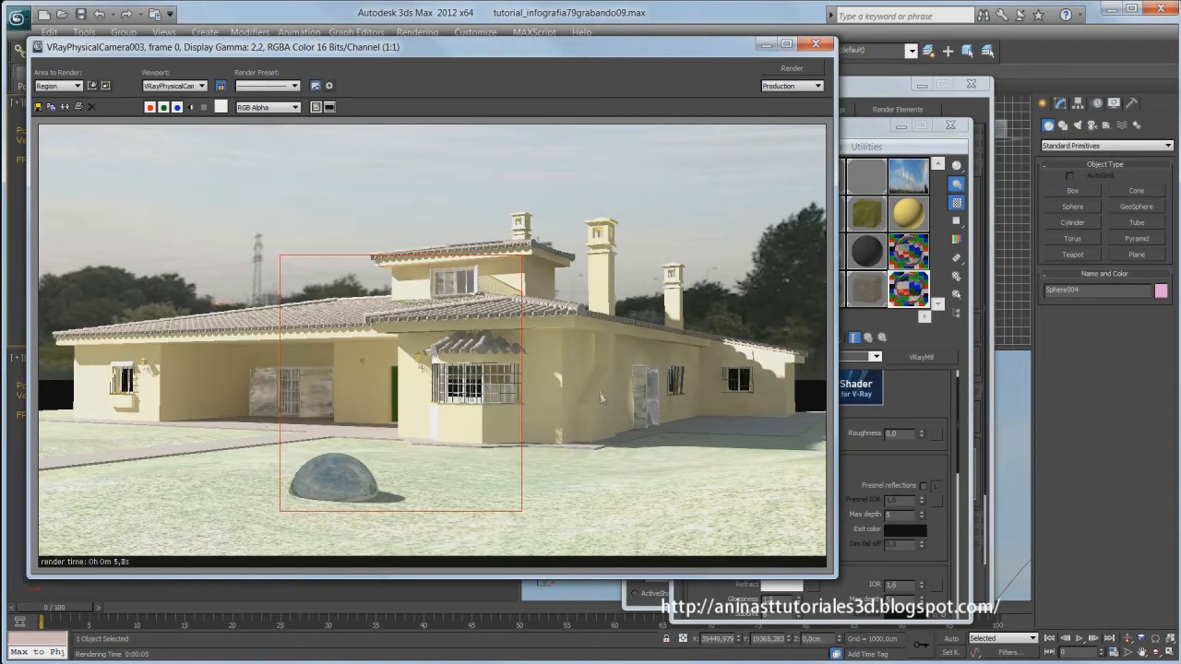
left_click(815, 44)
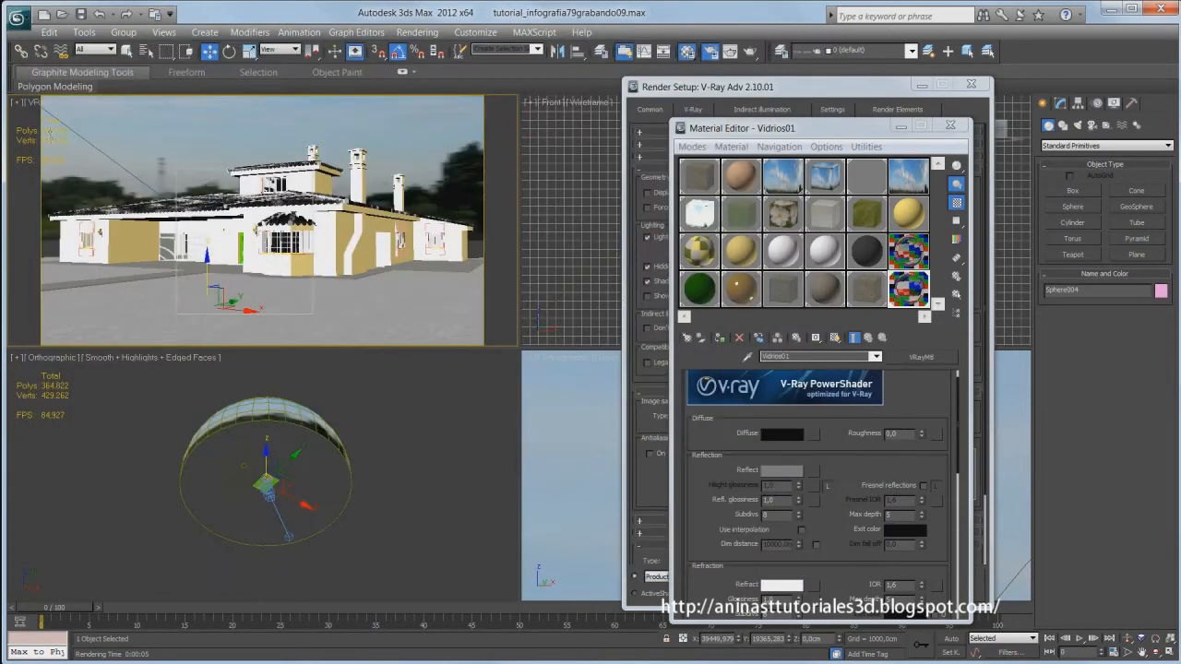
- Switch the camera viewport to Perspective, maximize it and select the Puertametalica01 louvered door group on the porch
left_click(71, 104)
left_click(101, 158)
scroll(369, 200, "up", 5)
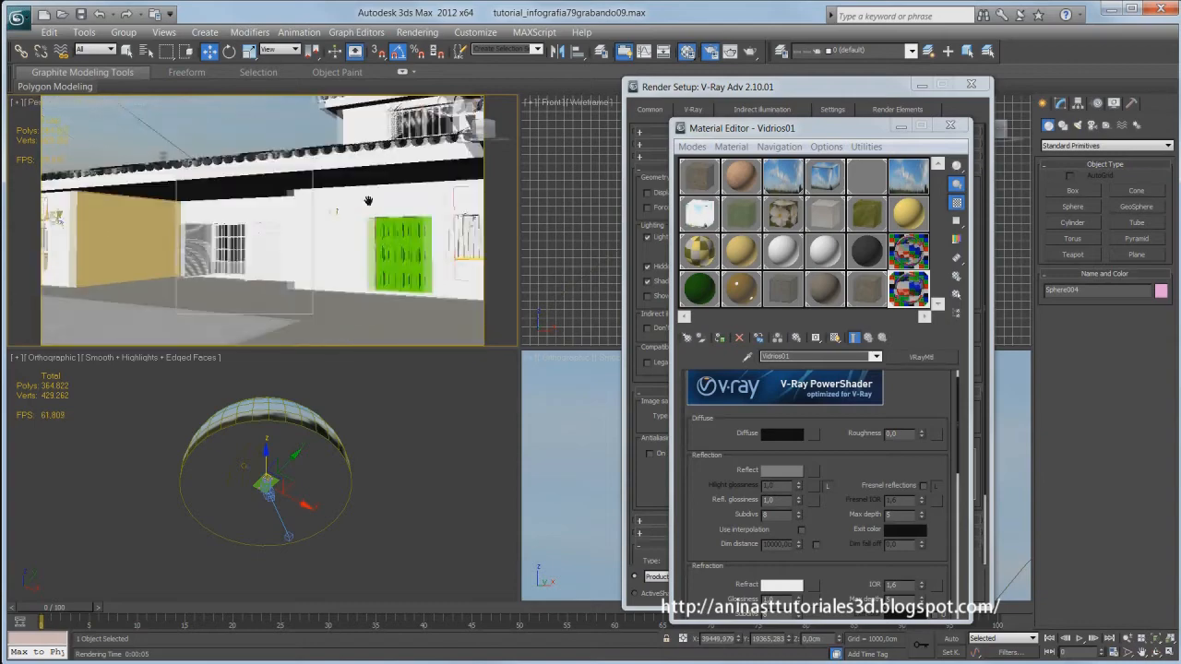
scroll(368, 201, "up", 6)
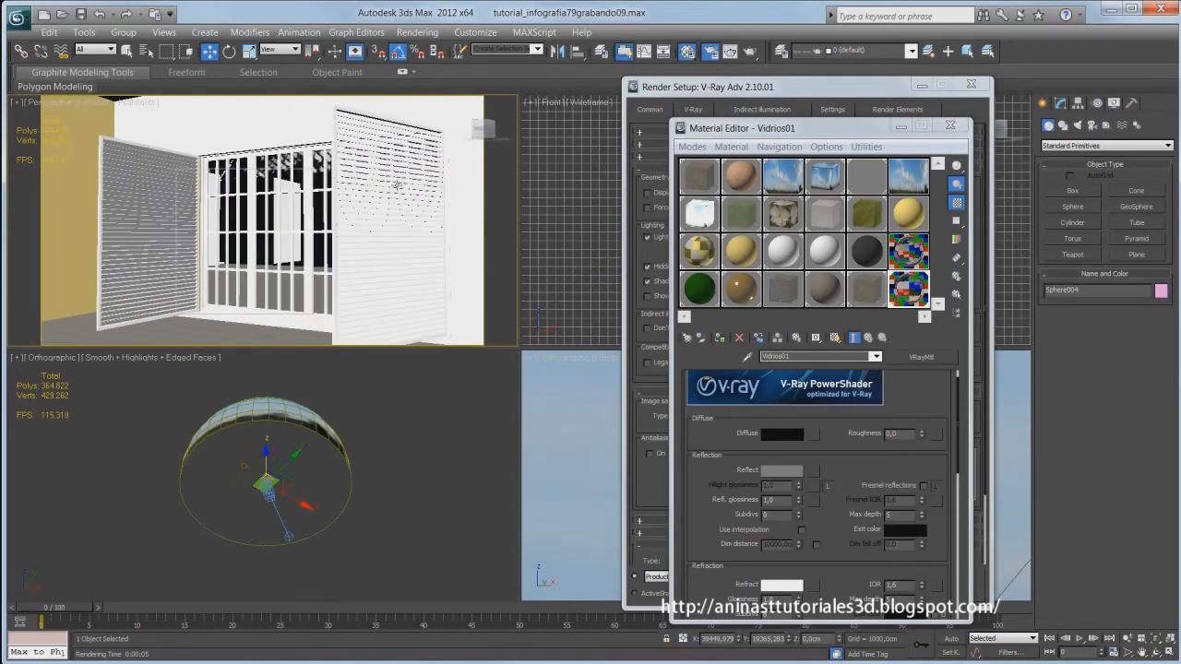
key("alt+w")
scroll(355, 246, "up", 3)
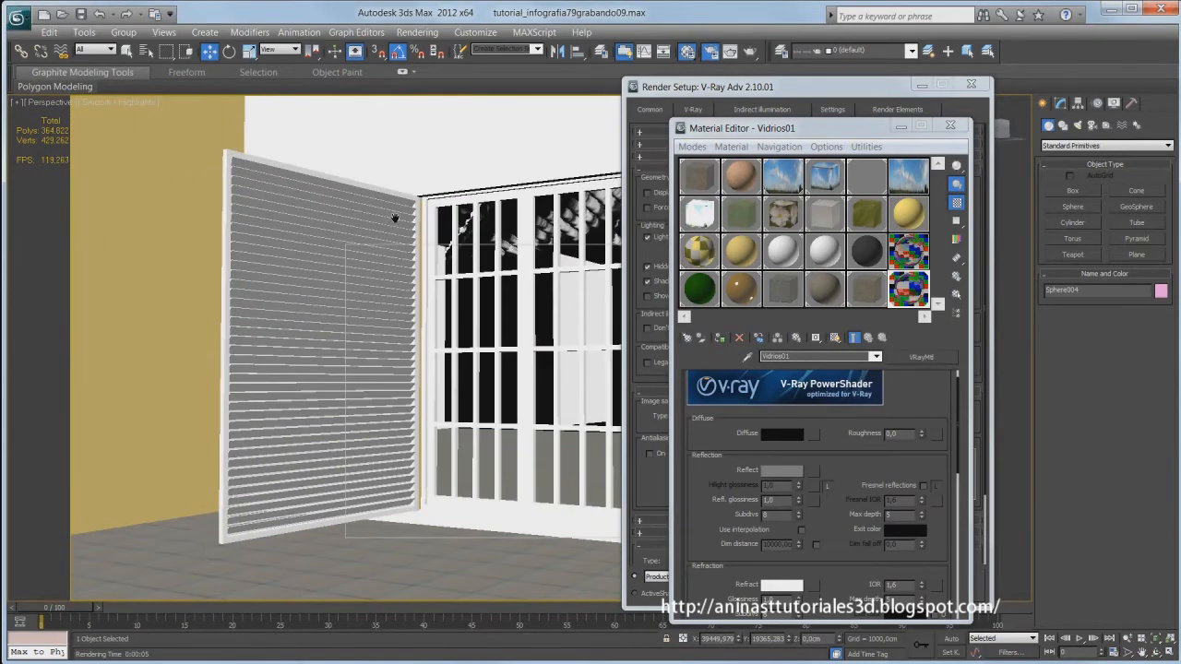
left_click(322, 373)
middle_click_drag(322, 373, 317, 338, "alt")
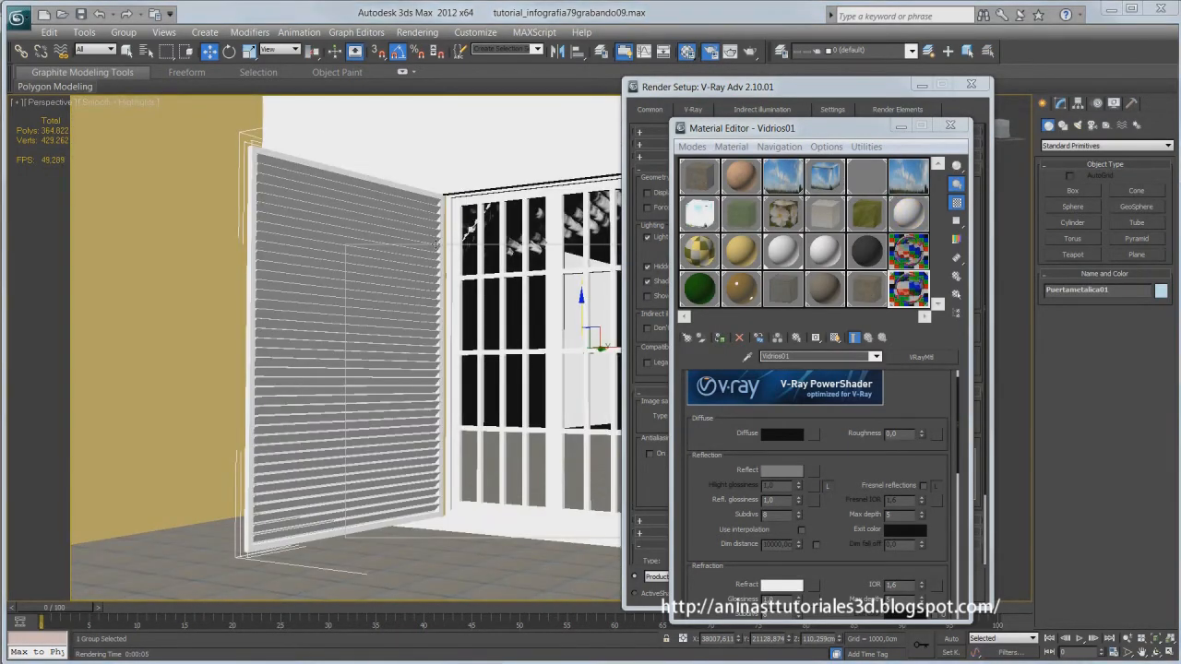
- Set the reflection glossiness of the LamasMetalicas01 material to 0,9
left_click(779, 259)
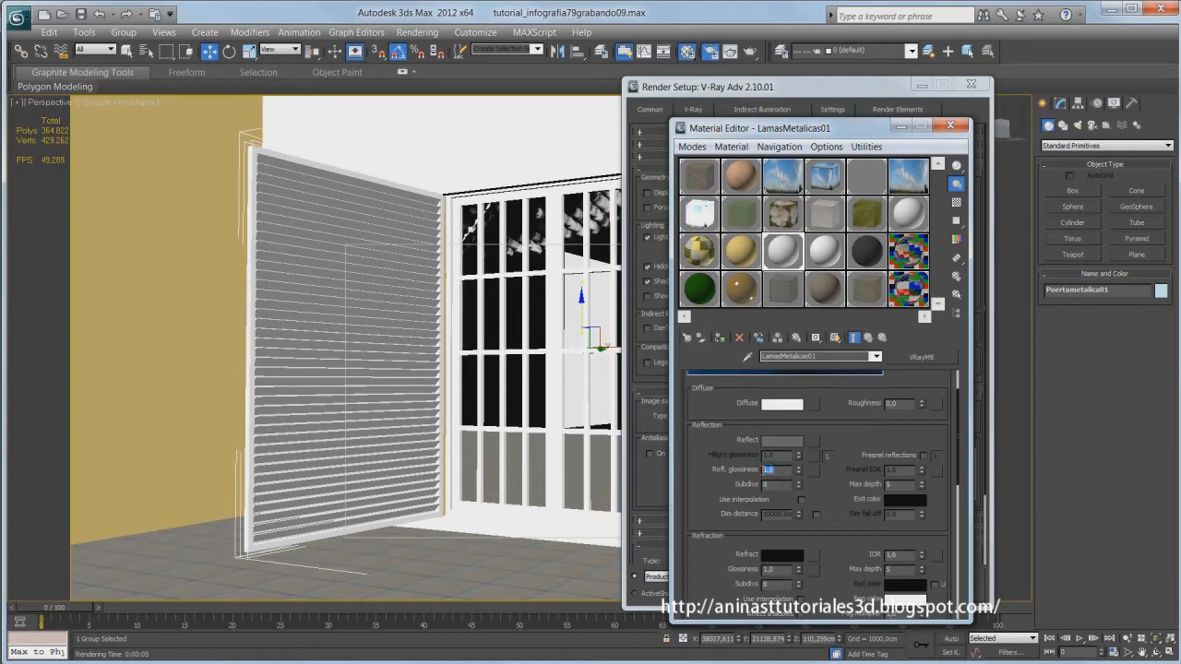
type("0,9")
key("Return")
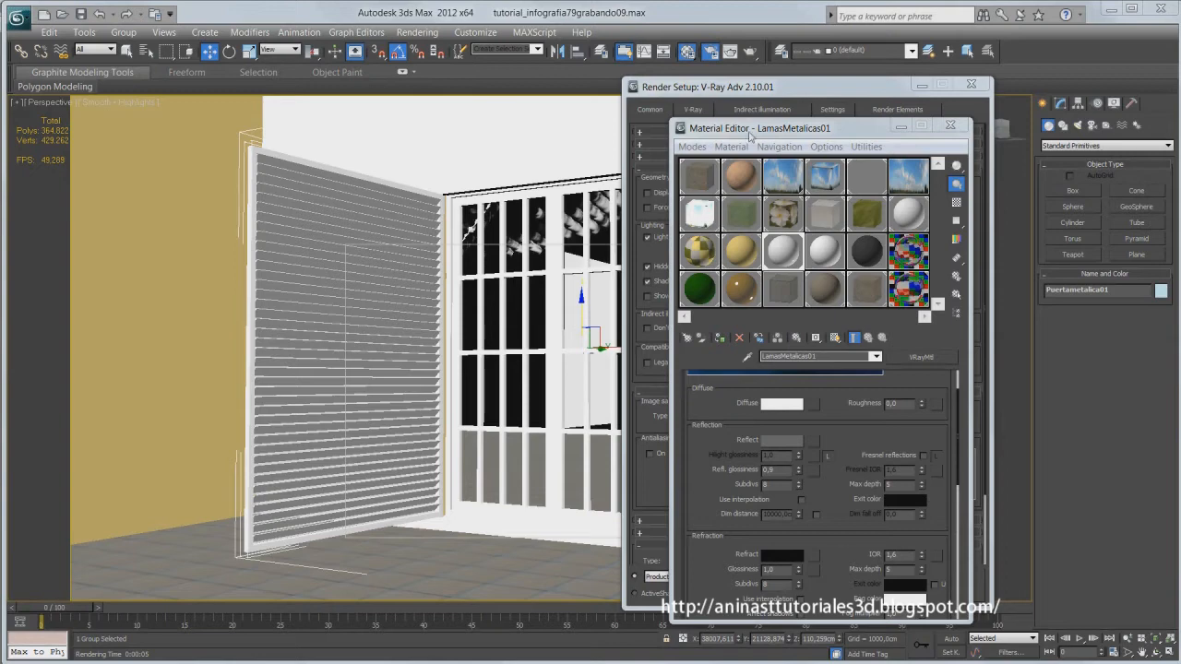
- Set the V-Ray image sampler to Adaptive DMC, enable the Mitchell-Netravali antialiasing filter and expand the Adaptive DMC sampler settings
left_click(753, 96)
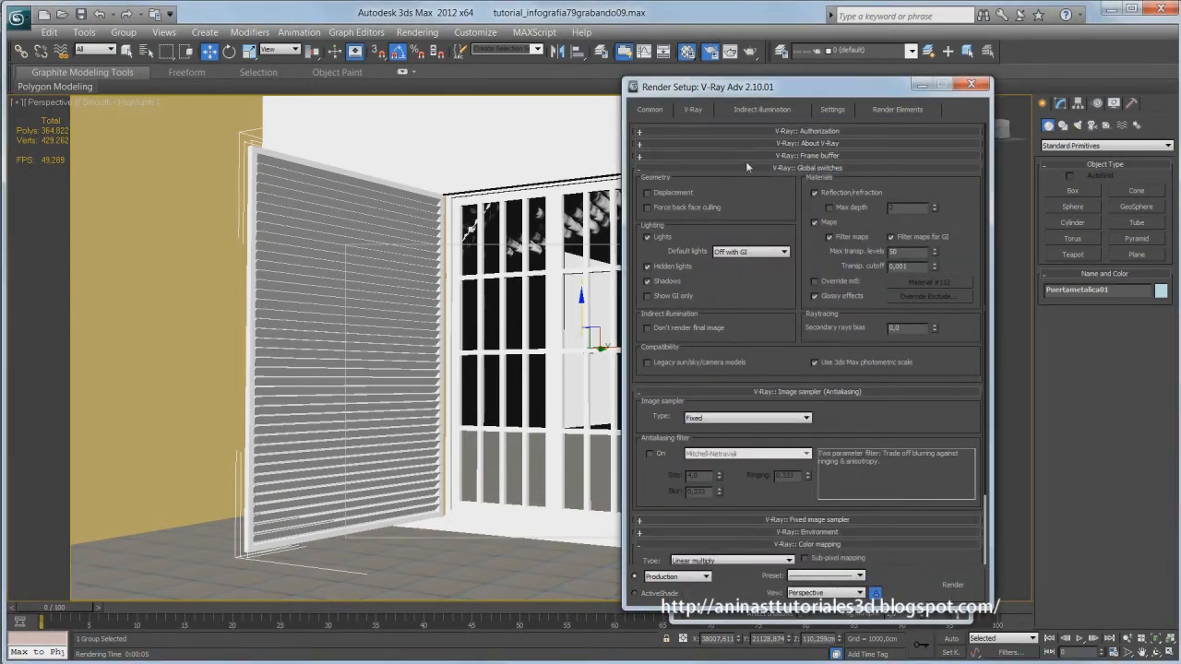
scroll(773, 336, "down", 1)
scroll(773, 337, "down", 3)
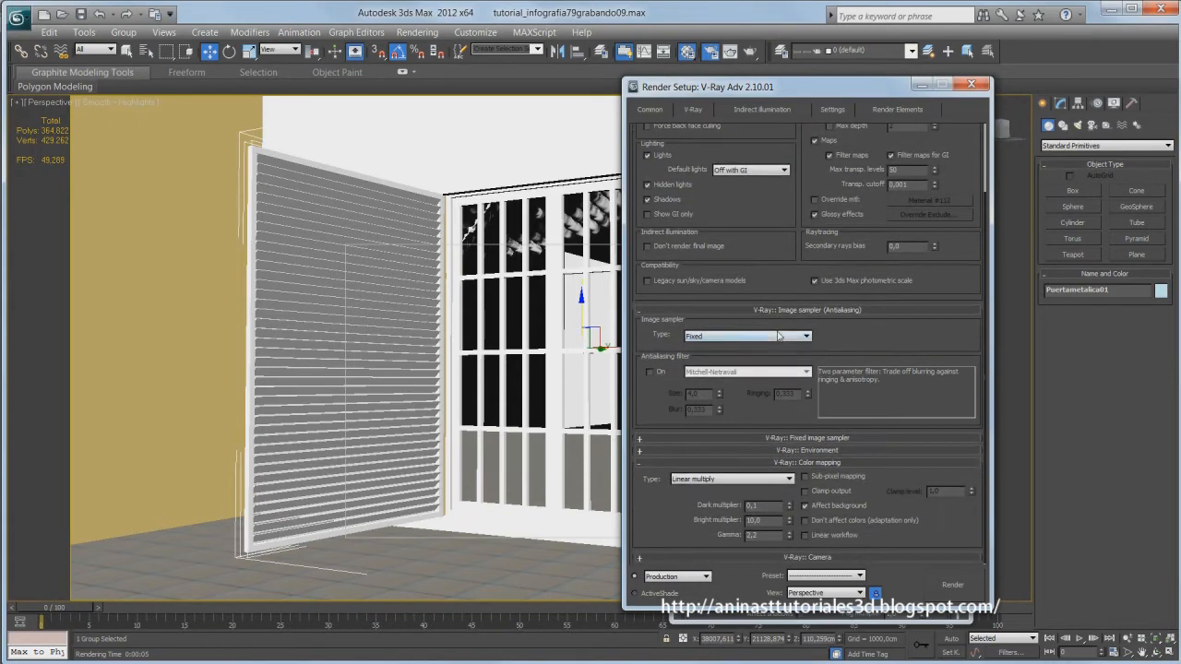
left_click(773, 337)
left_click(725, 358)
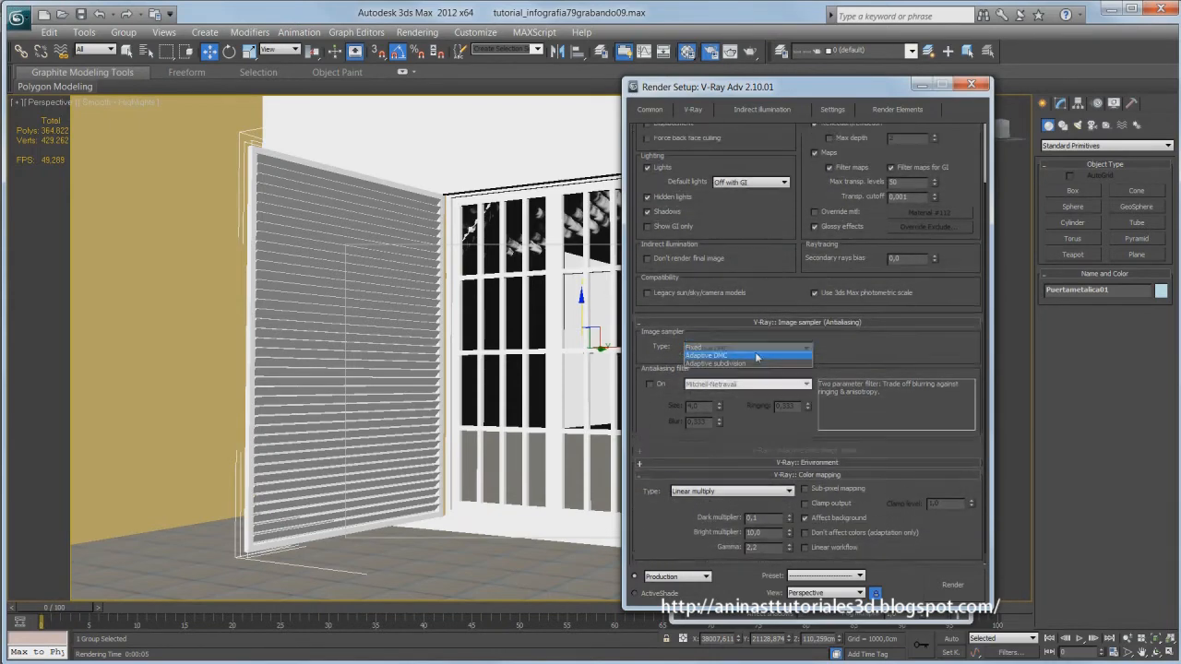
left_click(649, 386)
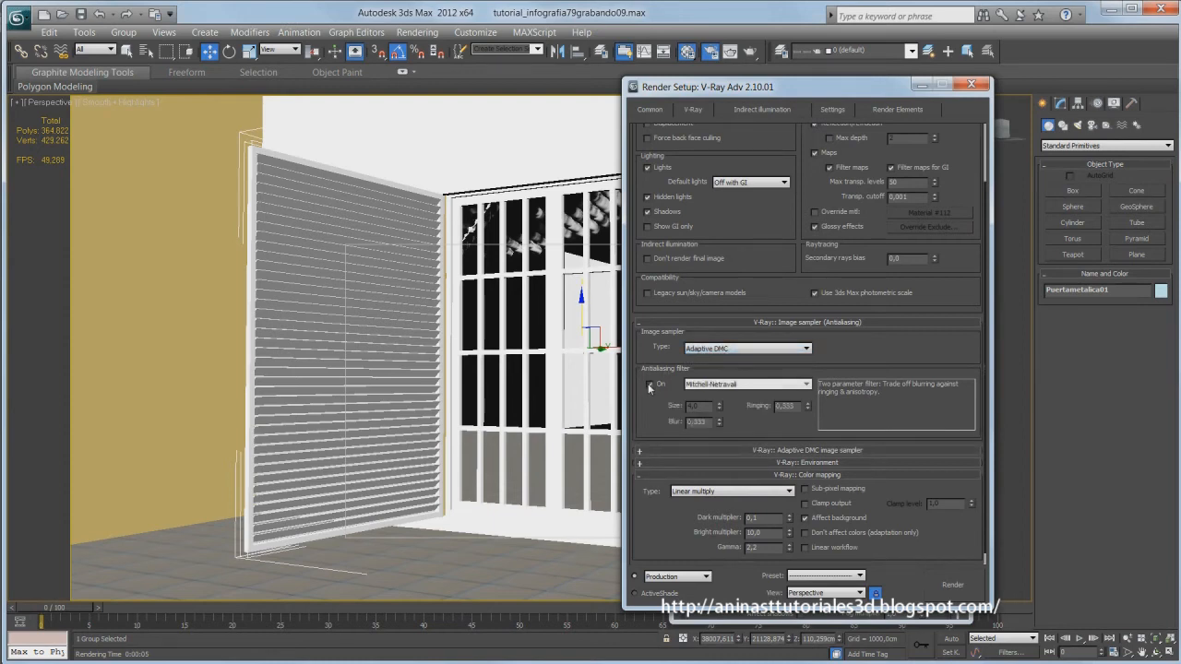
left_click(723, 450)
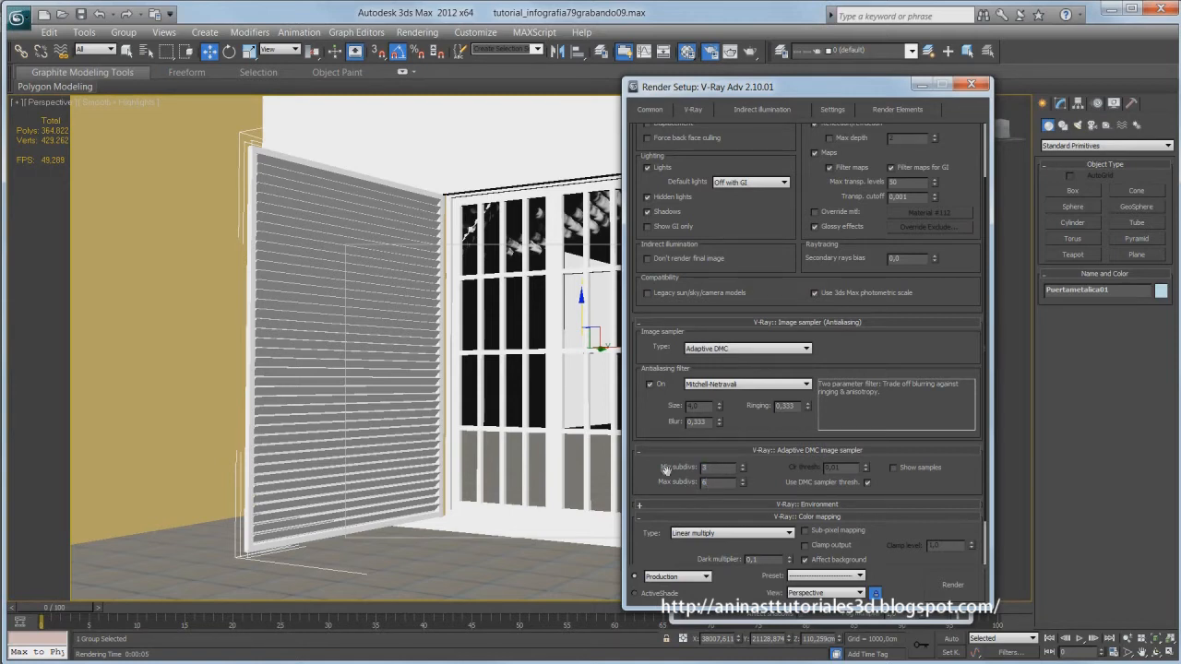
- Return the viewport to VRayPhysicalCamera003 and bring up the rendered frame
left_click(58, 105)
mouse_move(207, 121)
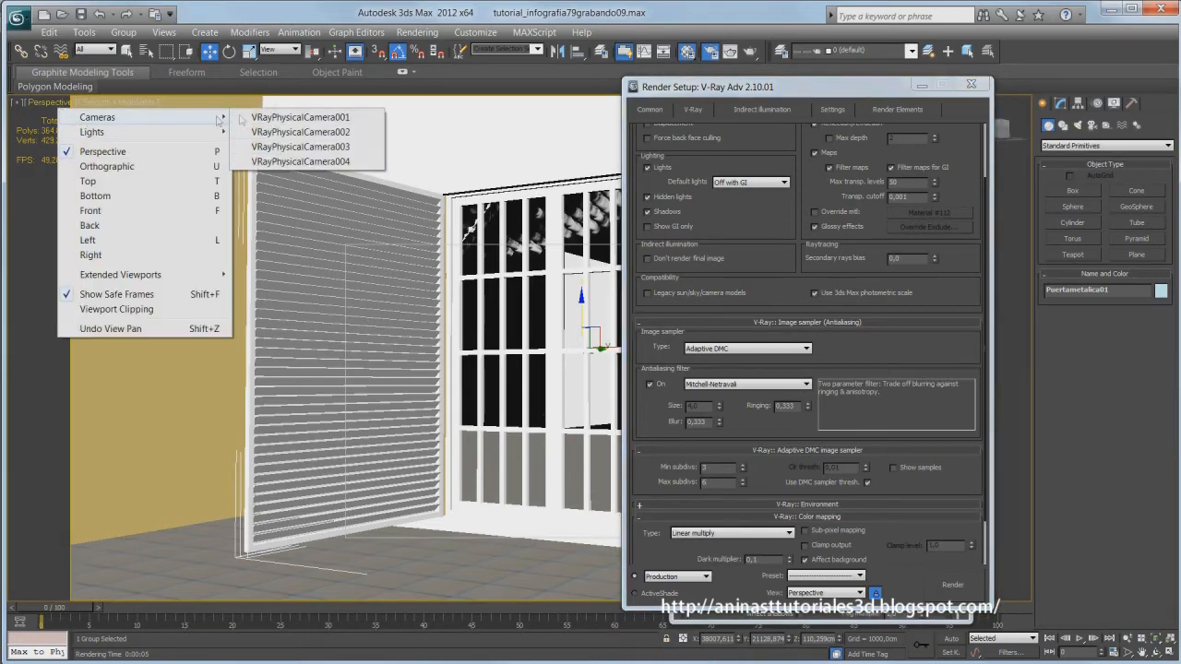
left_click(308, 148)
left_click(729, 52)
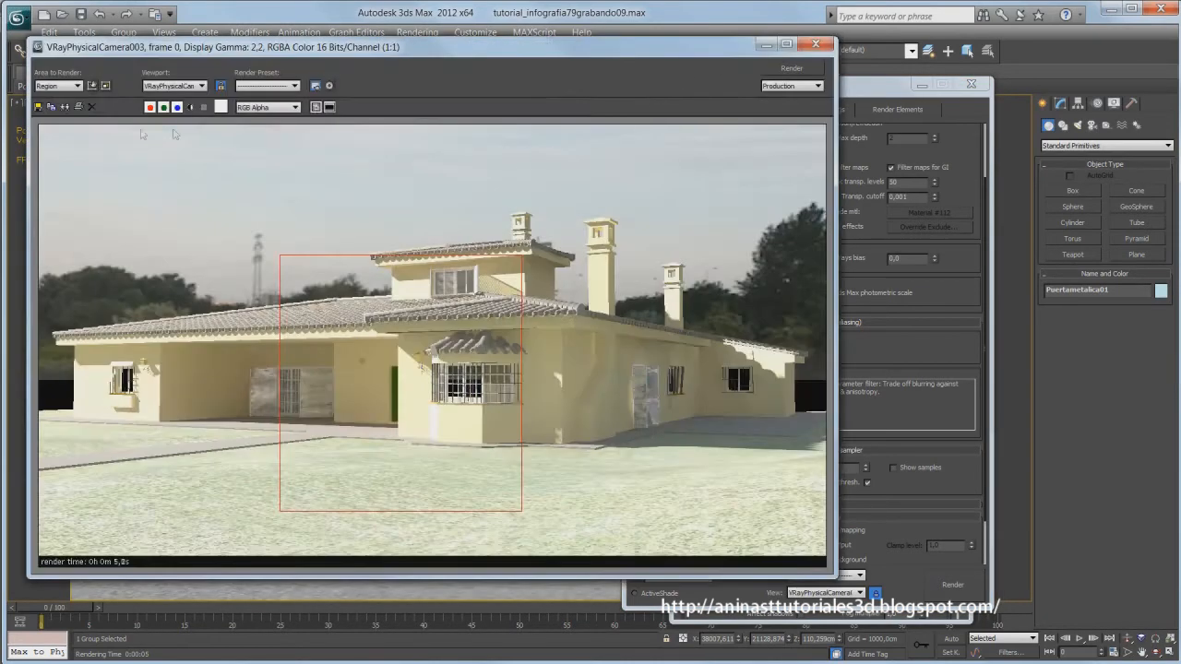
- Move and shrink the render region so it frames the porch with the louvered doors, and render it
left_click_drag(413, 399, 298, 399)
left_click_drag(405, 512, 361, 435)
left_click_drag(162, 255, 203, 324)
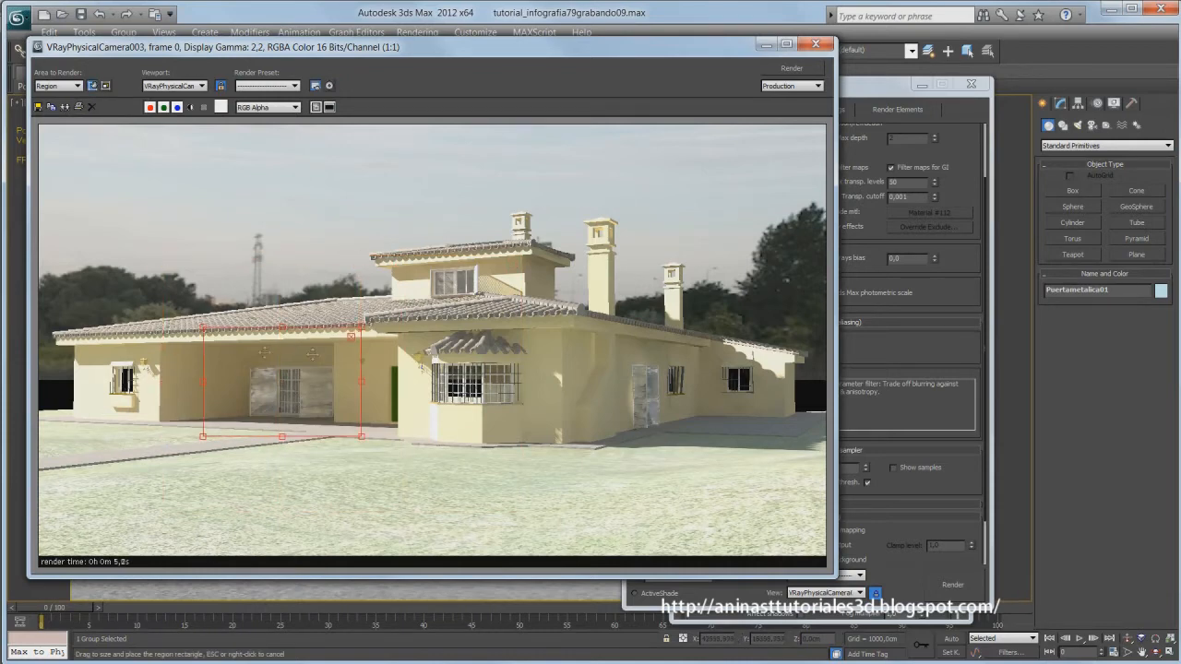
left_click(775, 69)
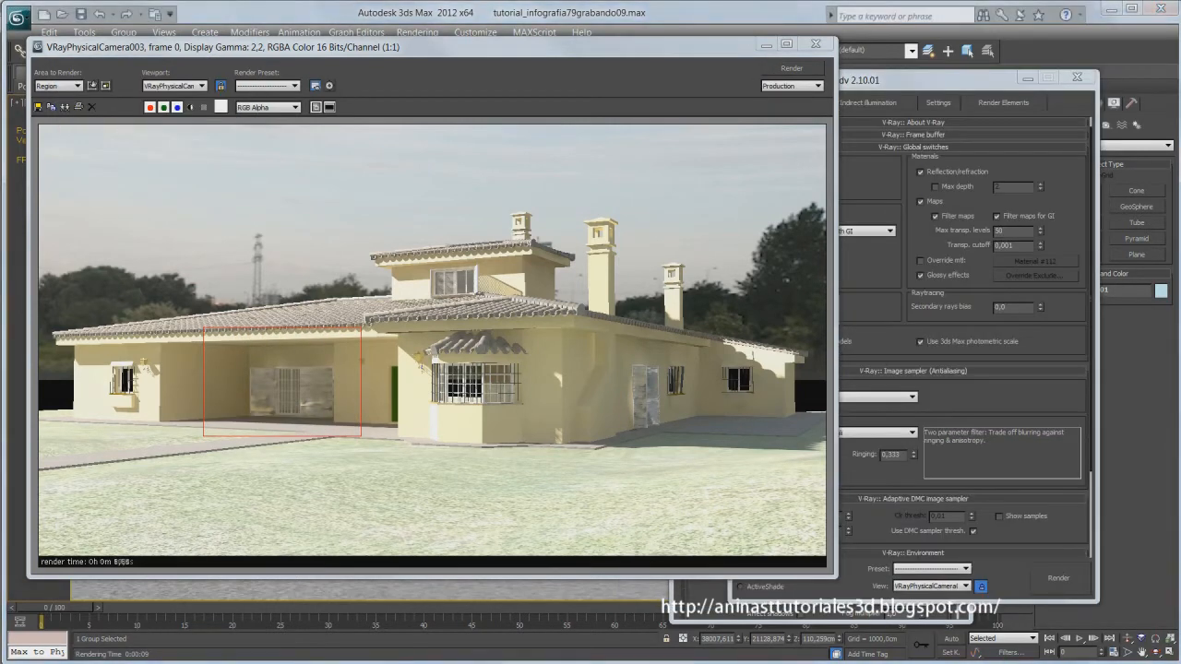
- Set the DMC sampler's adaptive amount to 0,85 and the global subdivs multiplier to 1,0
left_click(1017, 531)
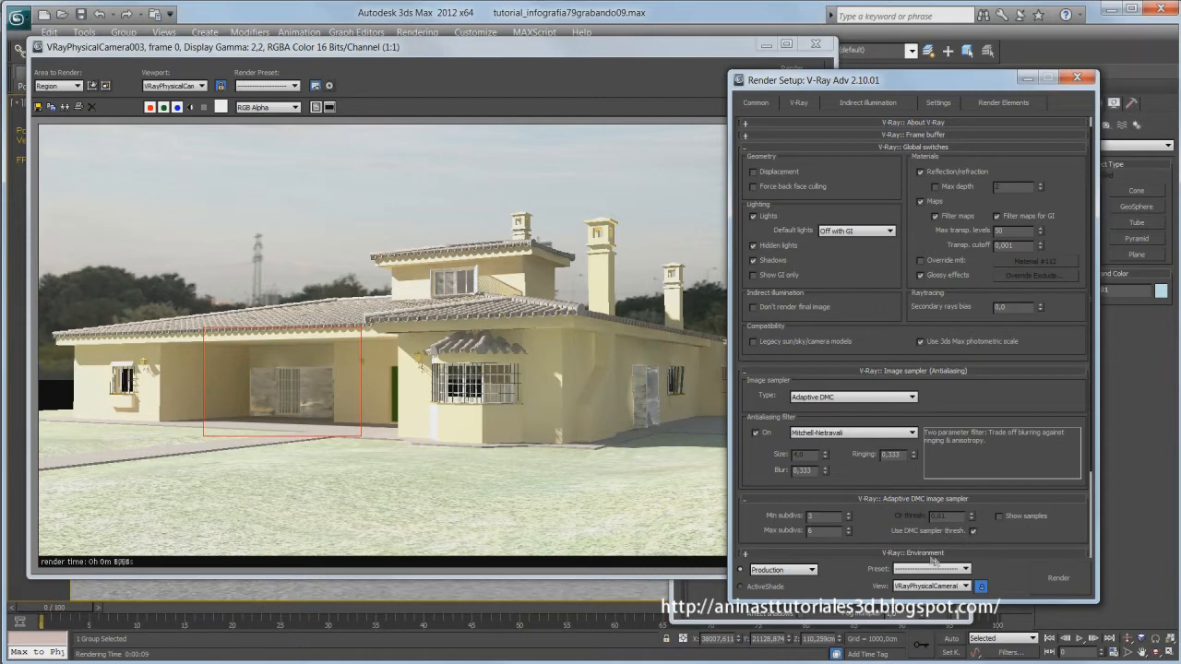
left_click(937, 104)
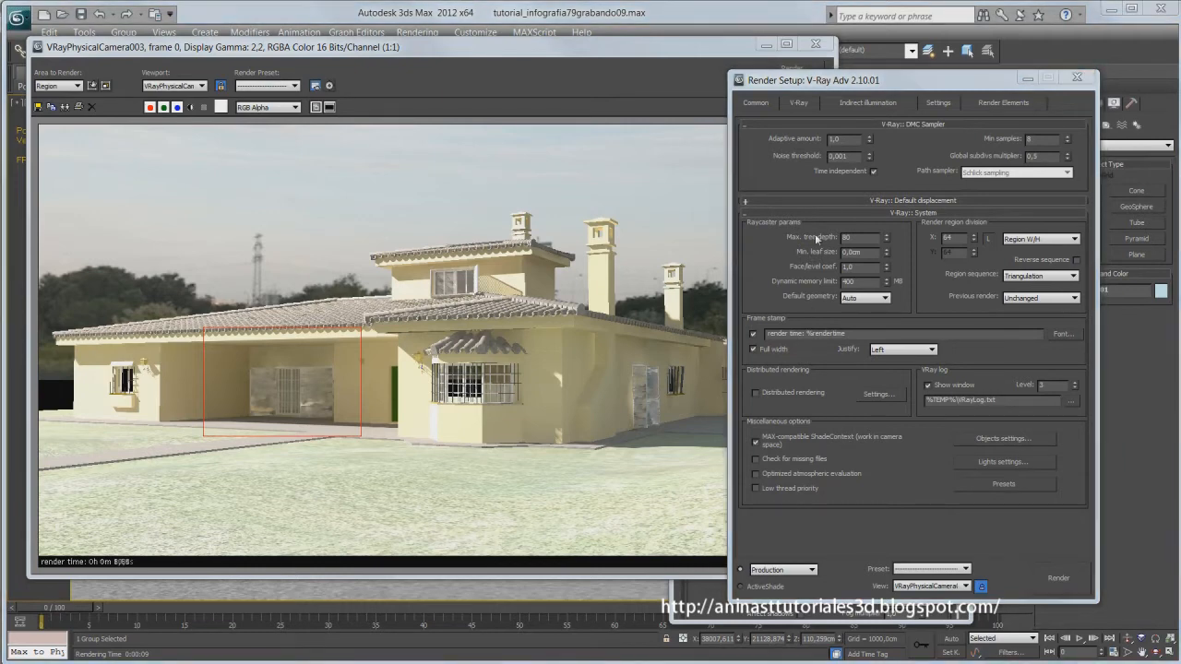
left_click_drag(842, 141, 819, 134)
type("1")
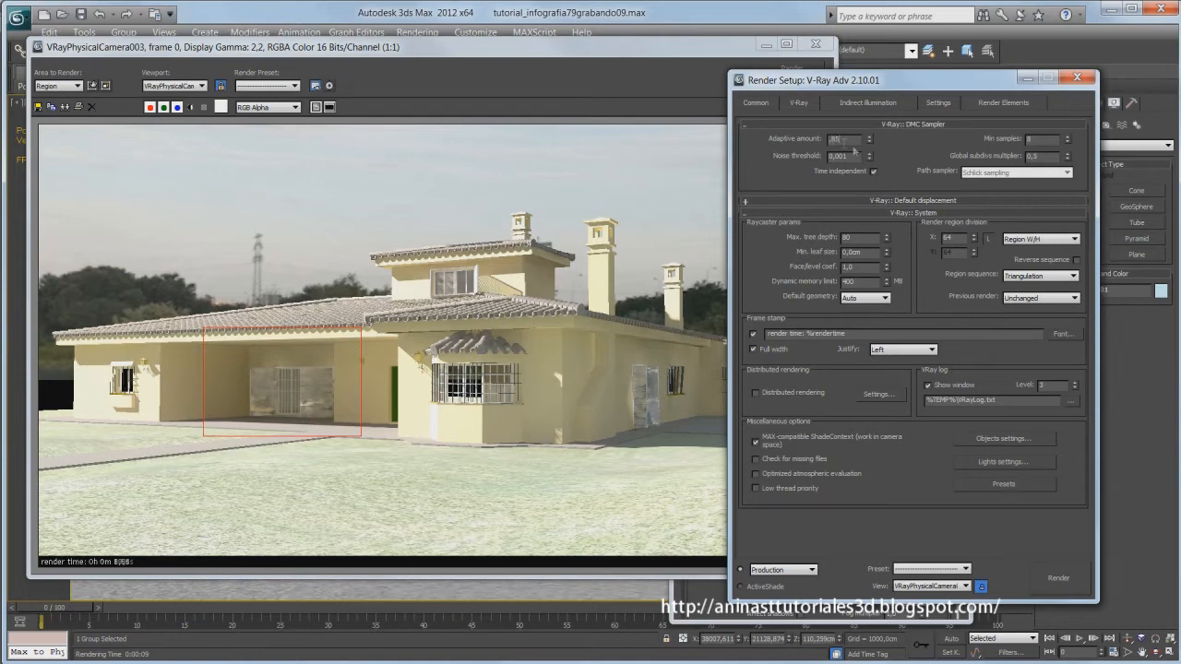
left_click_drag(1040, 157, 1023, 155)
type("1")
- Clone the rendered frame, render the porch region again and compare the two frames, leaving the clone minimized
left_click(64, 107)
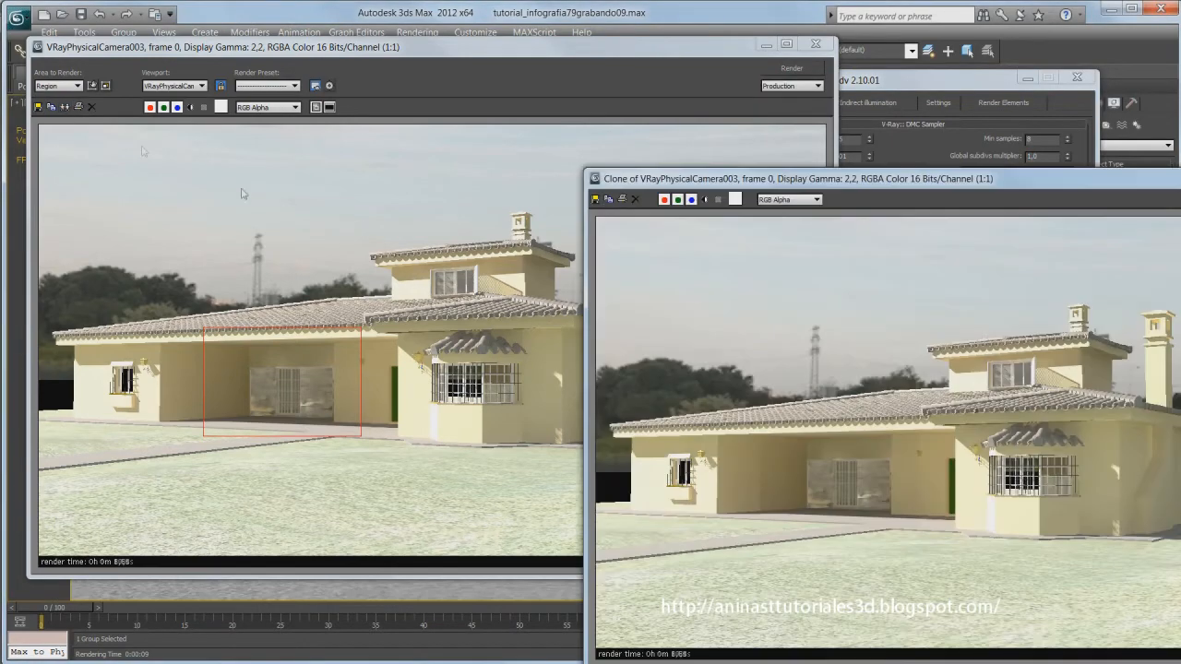
mouse_move(868, 179)
left_mouse_down()
mouse_move(666, 137)
mouse_move(583, 98)
left_mouse_up()
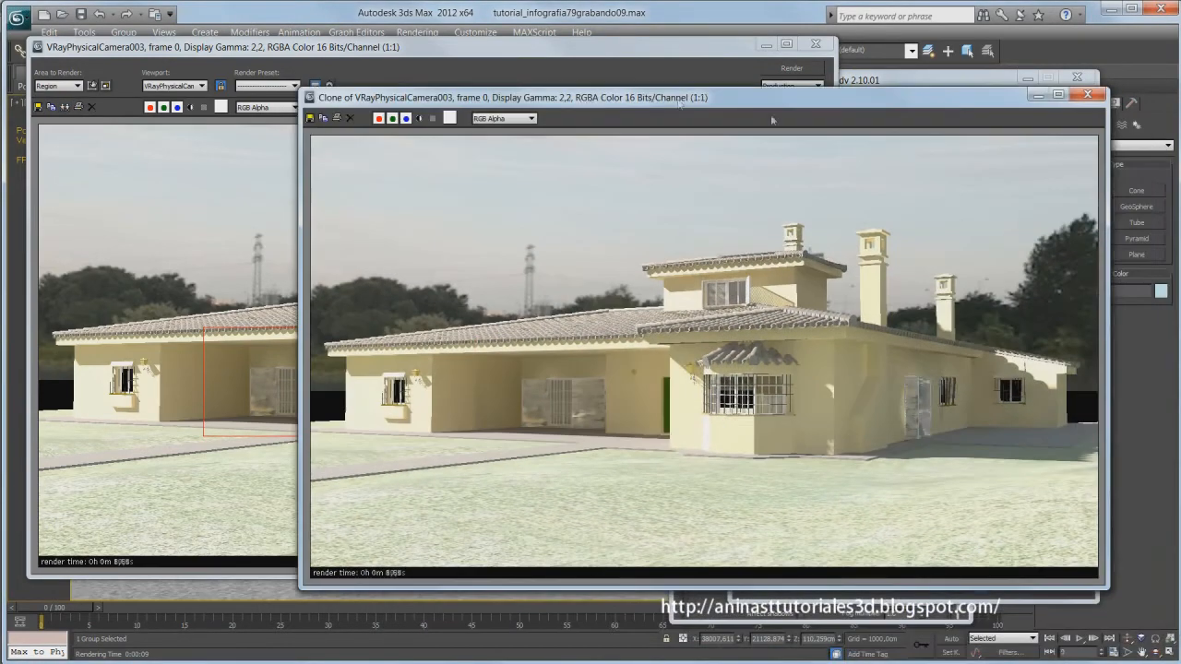
left_click(1037, 95)
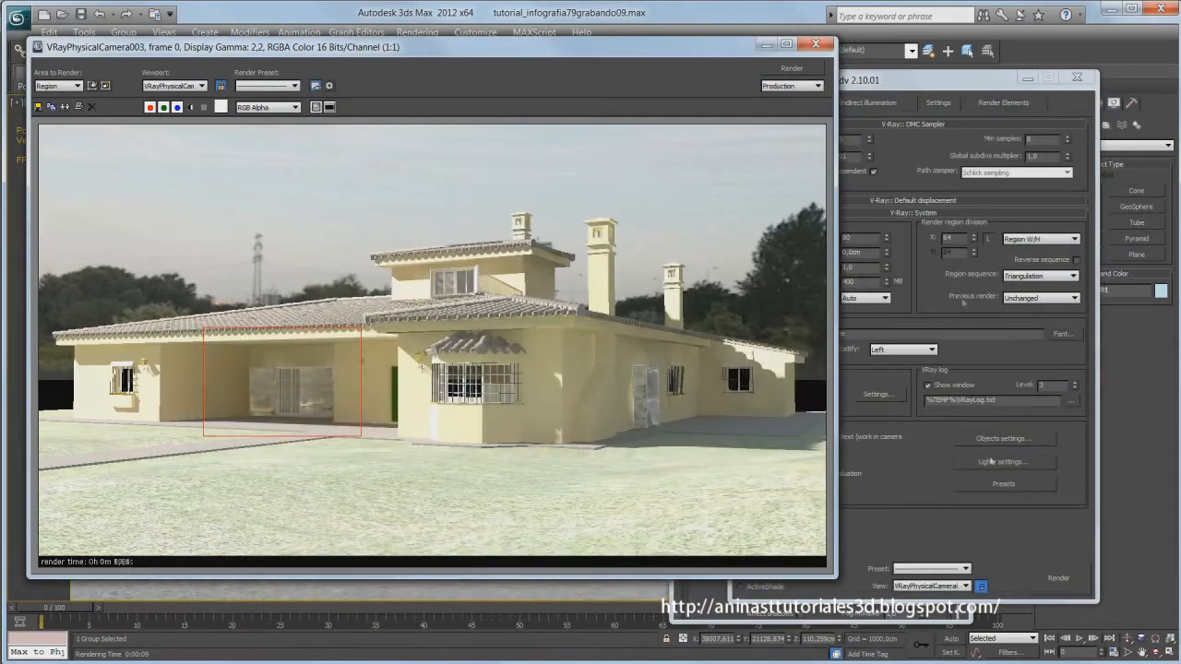
left_click(1047, 576)
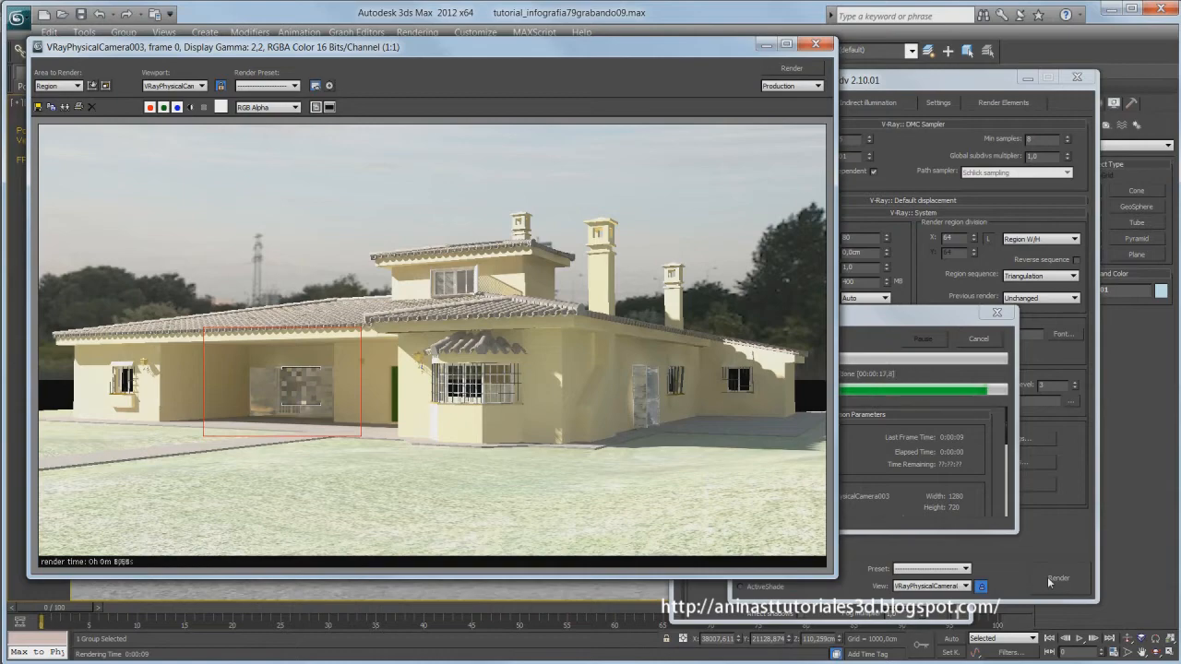
left_click_drag(522, 98, 592, 92)
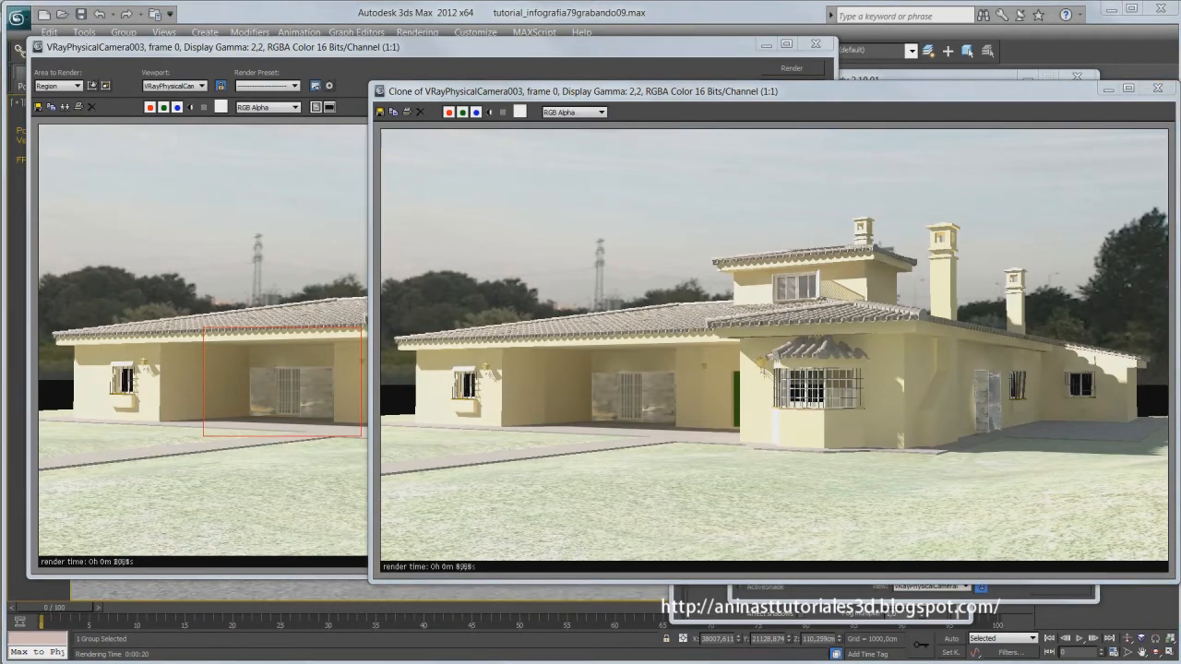
left_click(1107, 88)
- Set the DMC sampler's adaptive amount to 1 and the global subdivs multiplier to 0,3
left_click(918, 87)
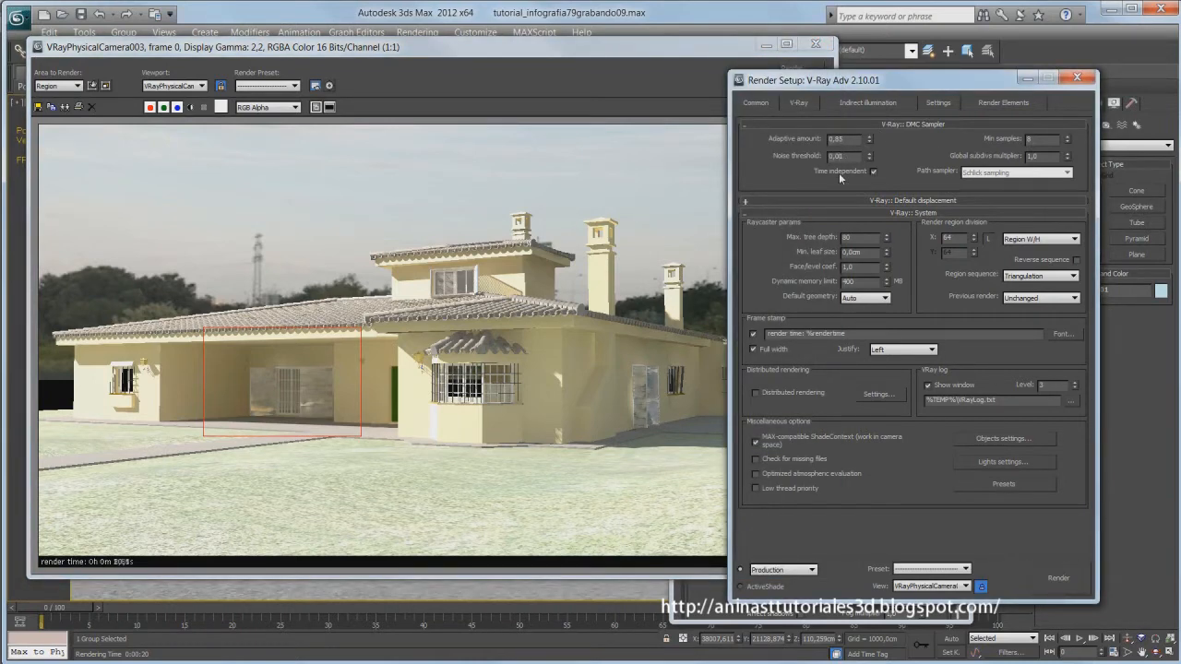
left_click_drag(845, 139, 821, 142)
type("1")
left_click_drag(1042, 156, 1020, 157)
type(",3")
key("Return")
- Set the irradiance map's HSph. subdivs to 50, render the porch region and compare it with the cloned frame before closing the clone
left_click(867, 104)
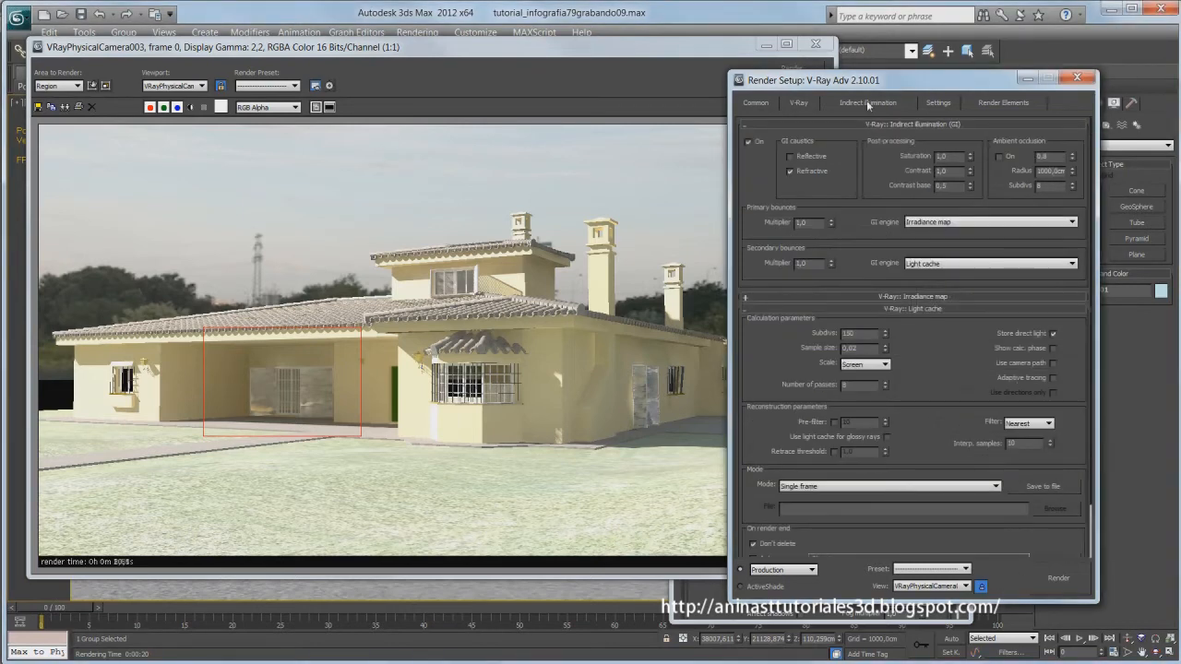
left_click(900, 297)
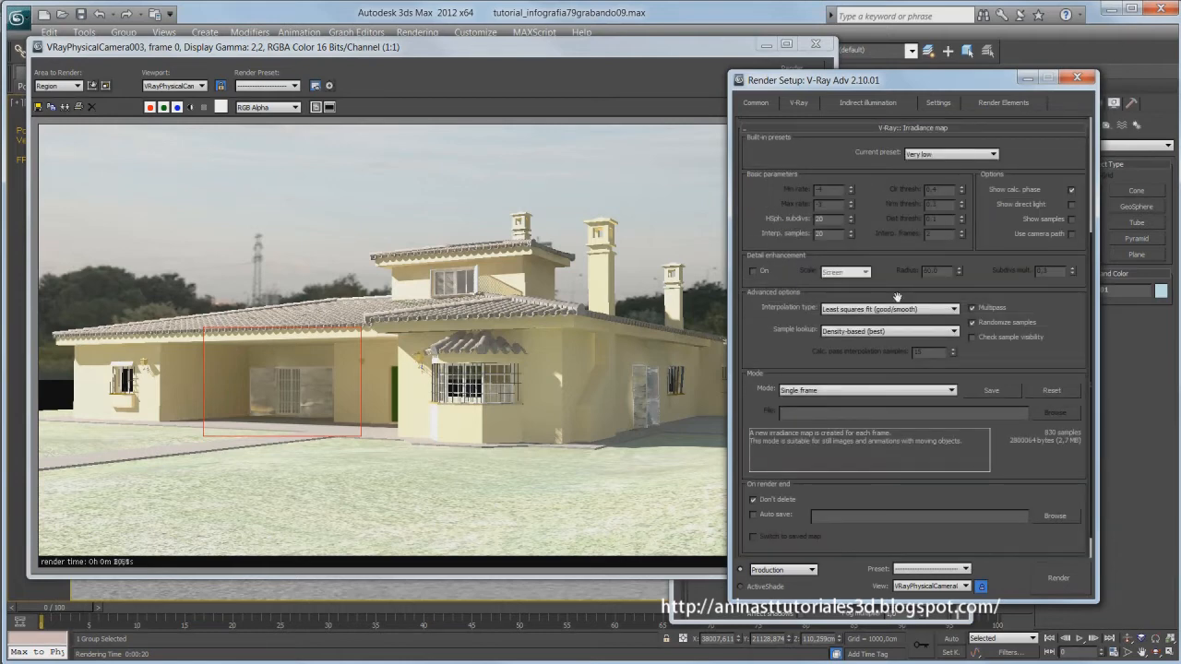
double_click(827, 219)
left_click(1052, 578)
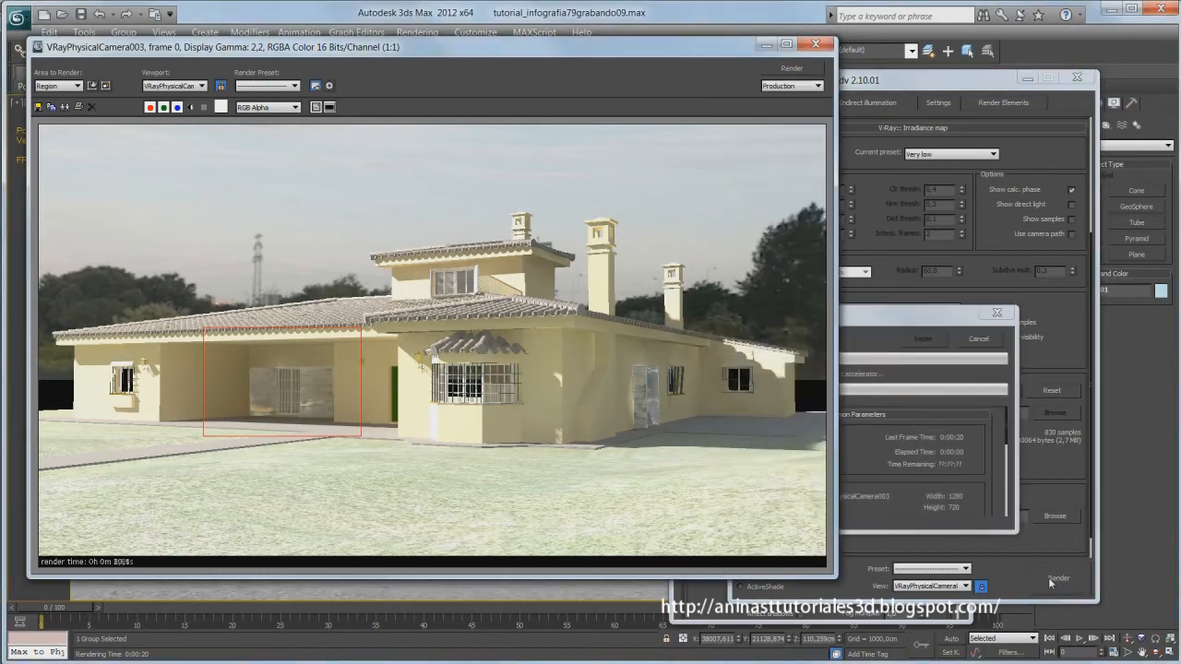
left_click(64, 107)
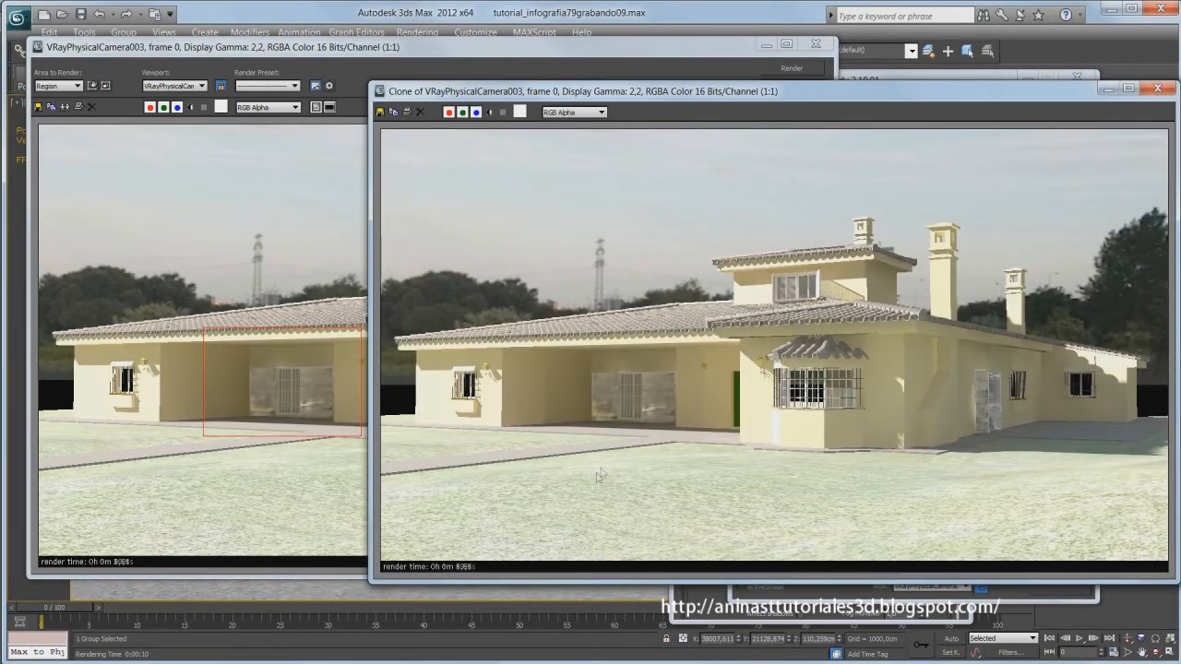
left_click(1157, 88)
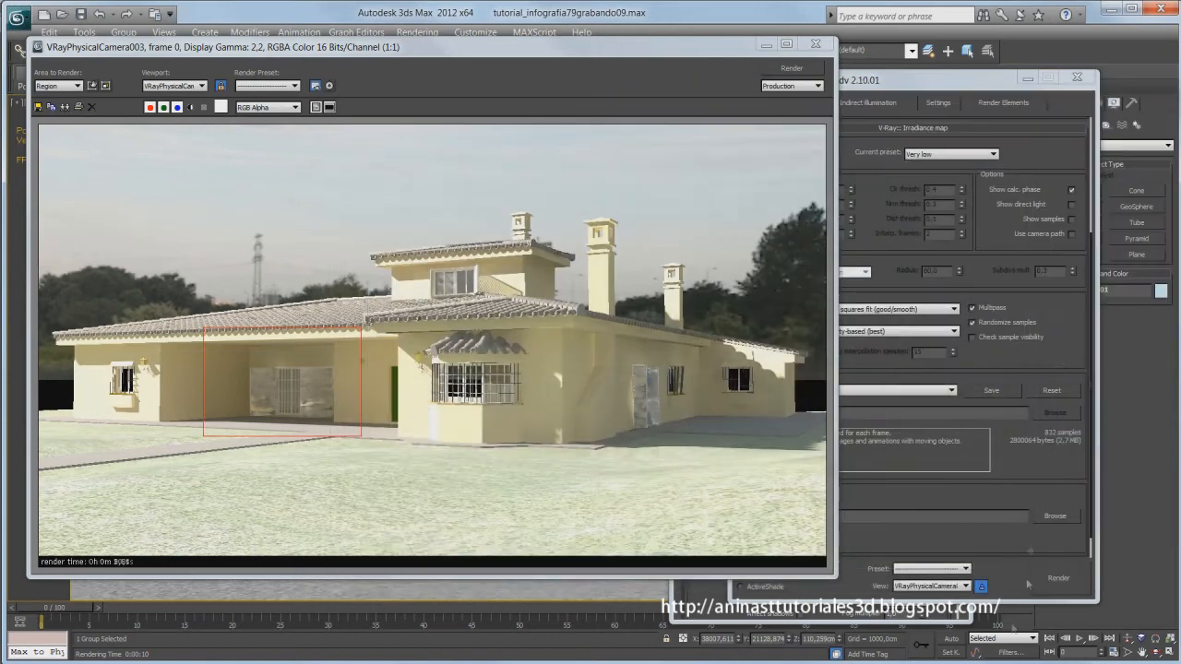
- Set the irradiance map's HSph. subdivs to 20 and Interp. samples to 100, and render the porch region
left_click(994, 498)
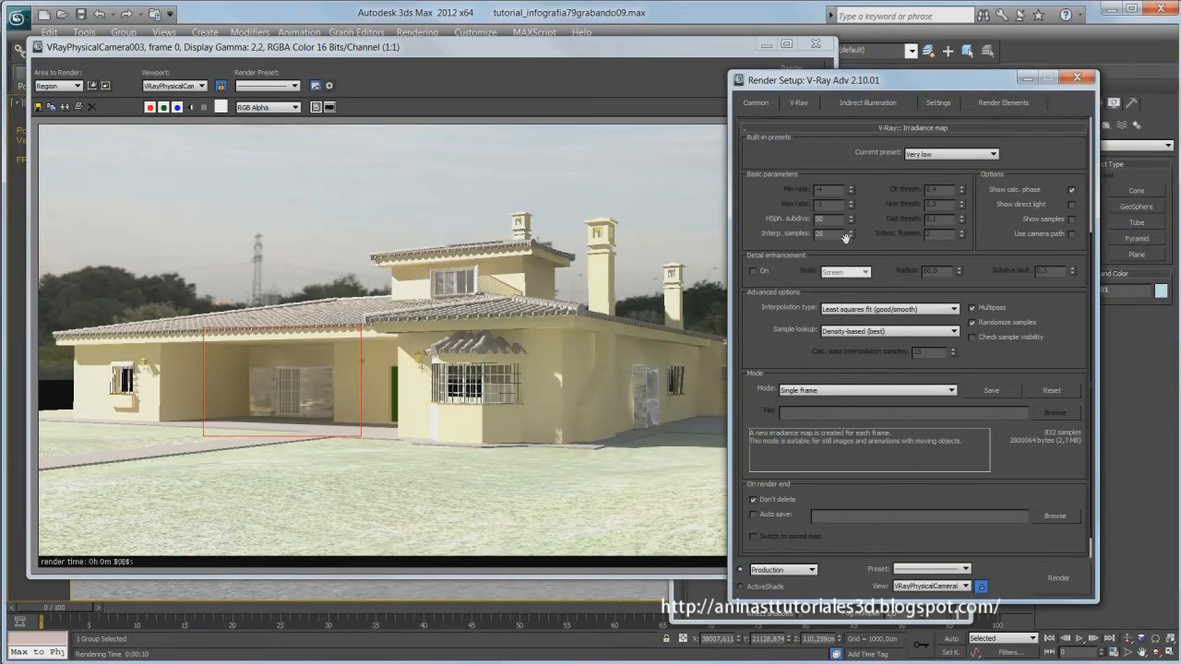
left_click_drag(832, 220, 806, 223)
type("20")
double_click(820, 234)
type("100")
left_click(1047, 571)
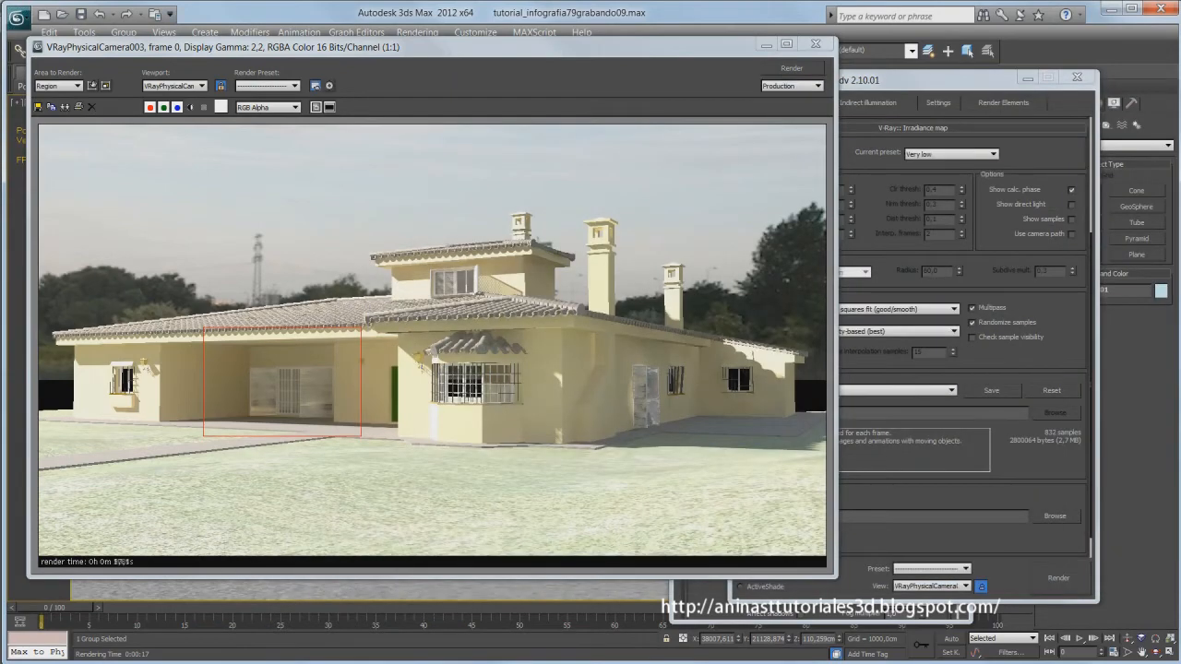
- Set the irradiance map's Interp. samples to 20 and render the porch region
left_click(835, 236)
double_click(837, 237)
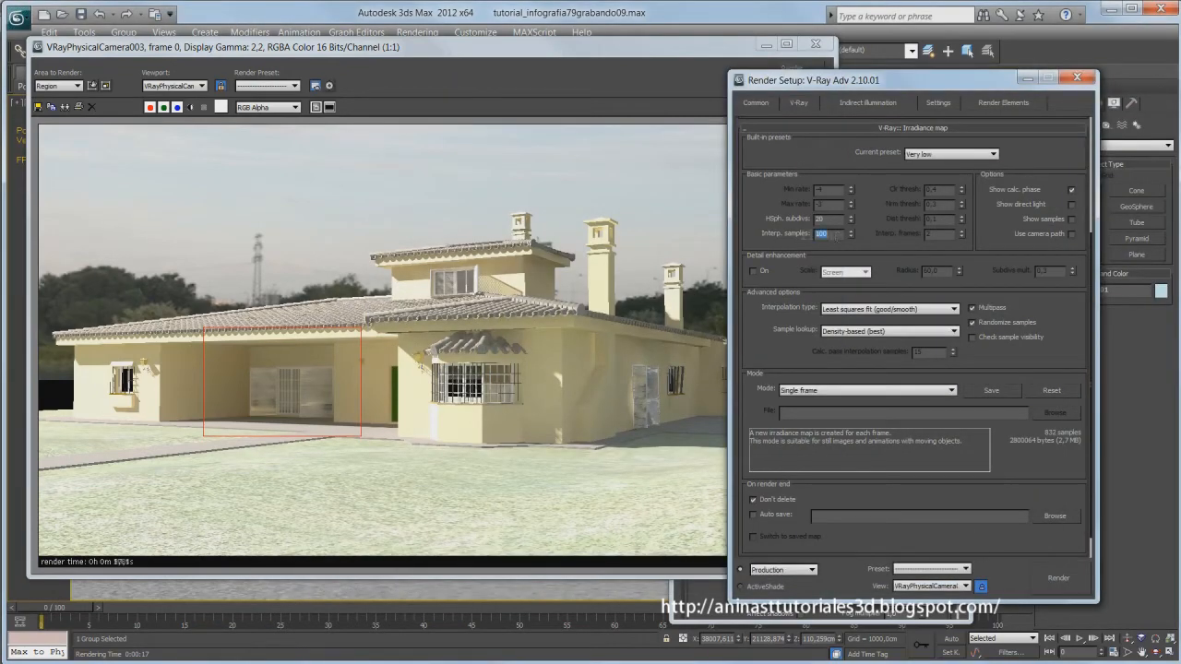
type("20")
left_click(873, 129)
left_click(893, 311)
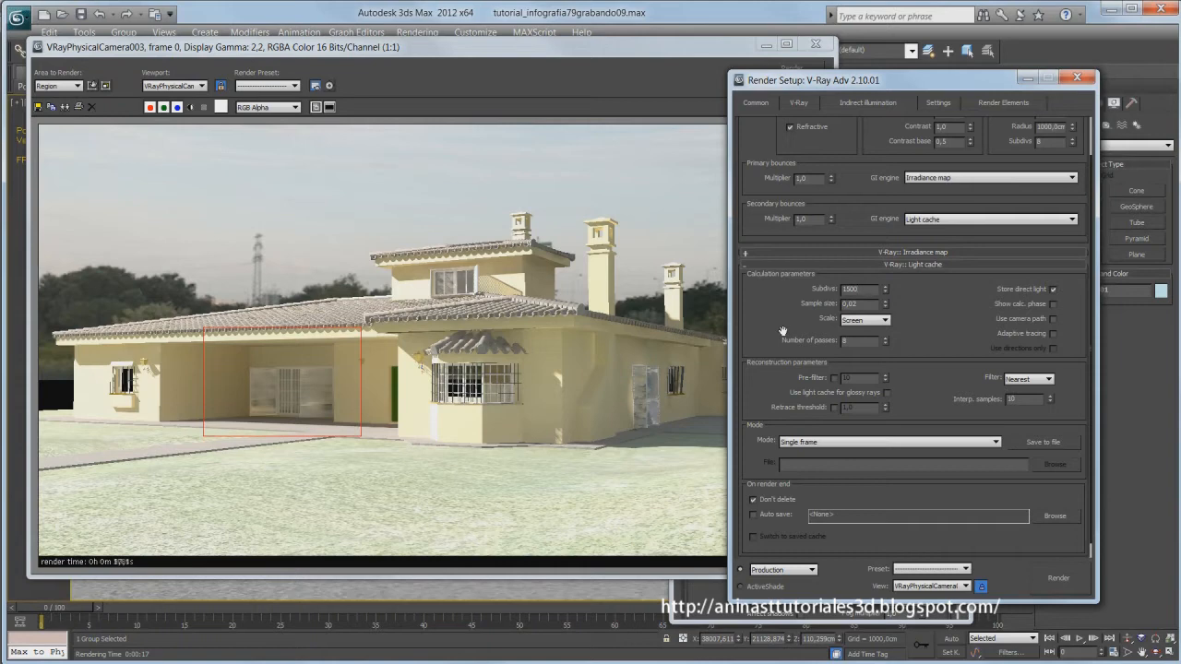
left_click(1059, 577)
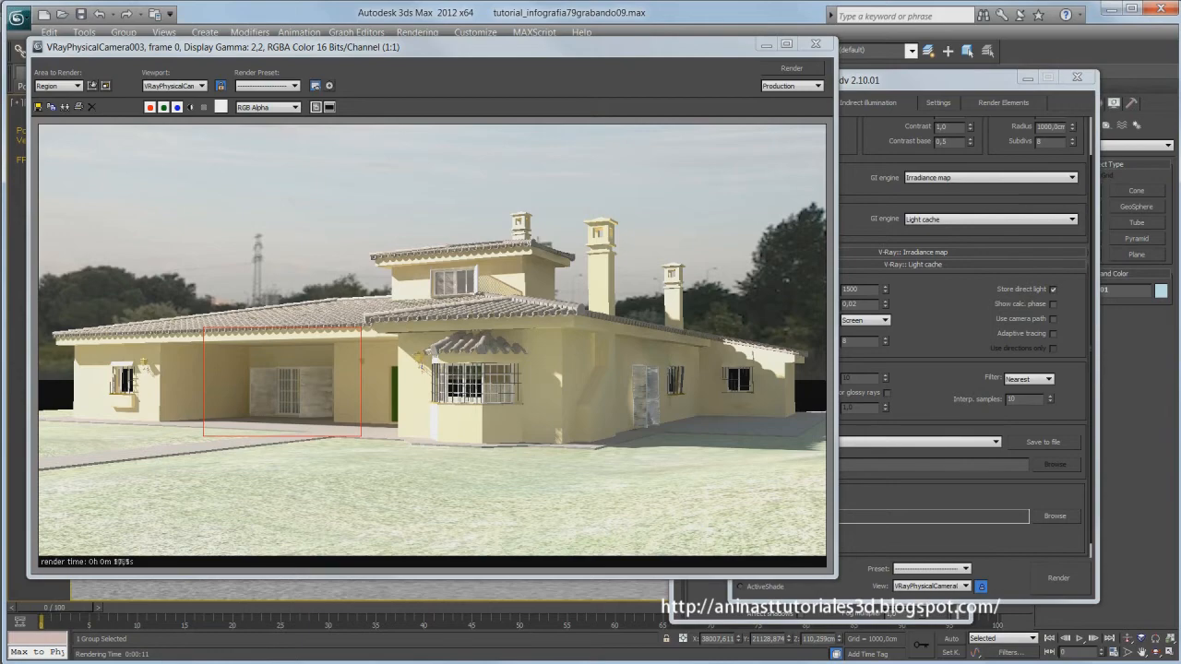
- Narrow the cloned frame to the porch area and compare it side by side with the new render
left_click(65, 107)
left_click_drag(710, 90, 691, 90)
left_click_drag(352, 397, 476, 396)
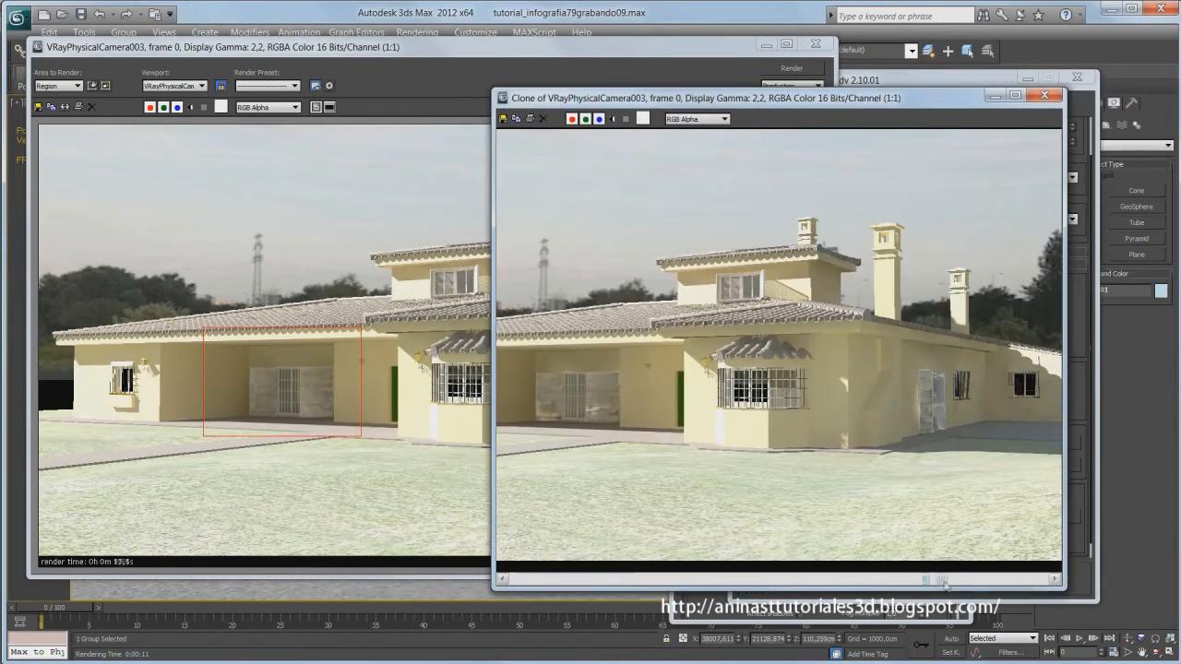
left_click_drag(923, 580, 948, 580)
left_click_drag(763, 99, 645, 101)
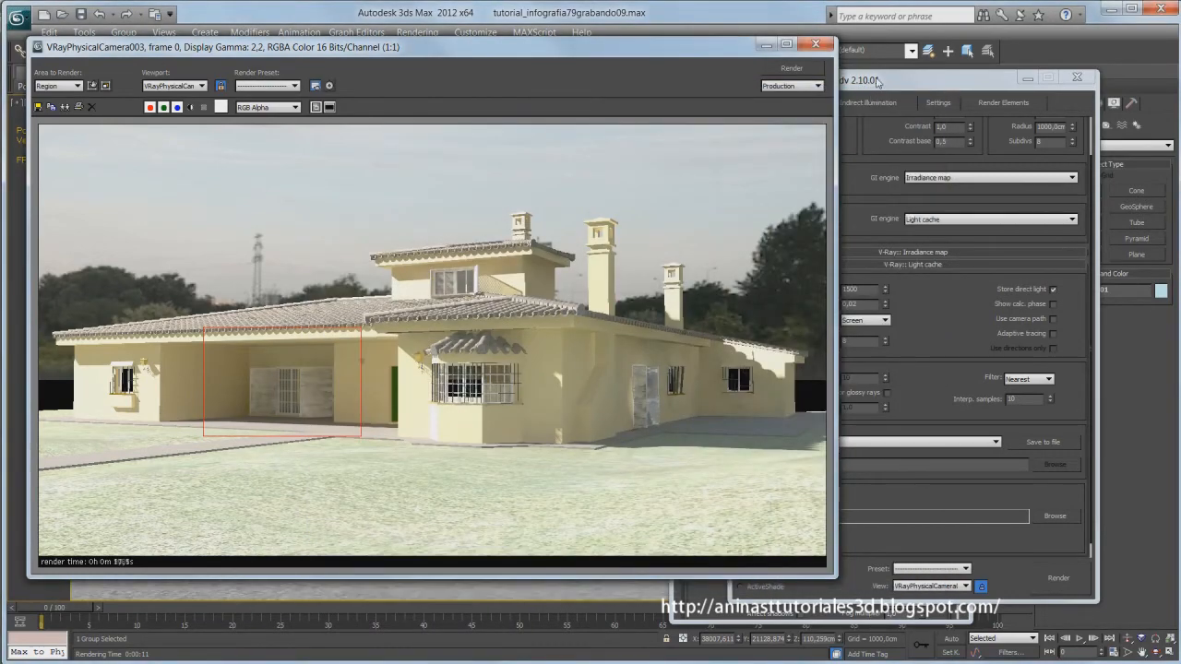
- Set the irradiance map's Interp. samples to 100
left_click(878, 82)
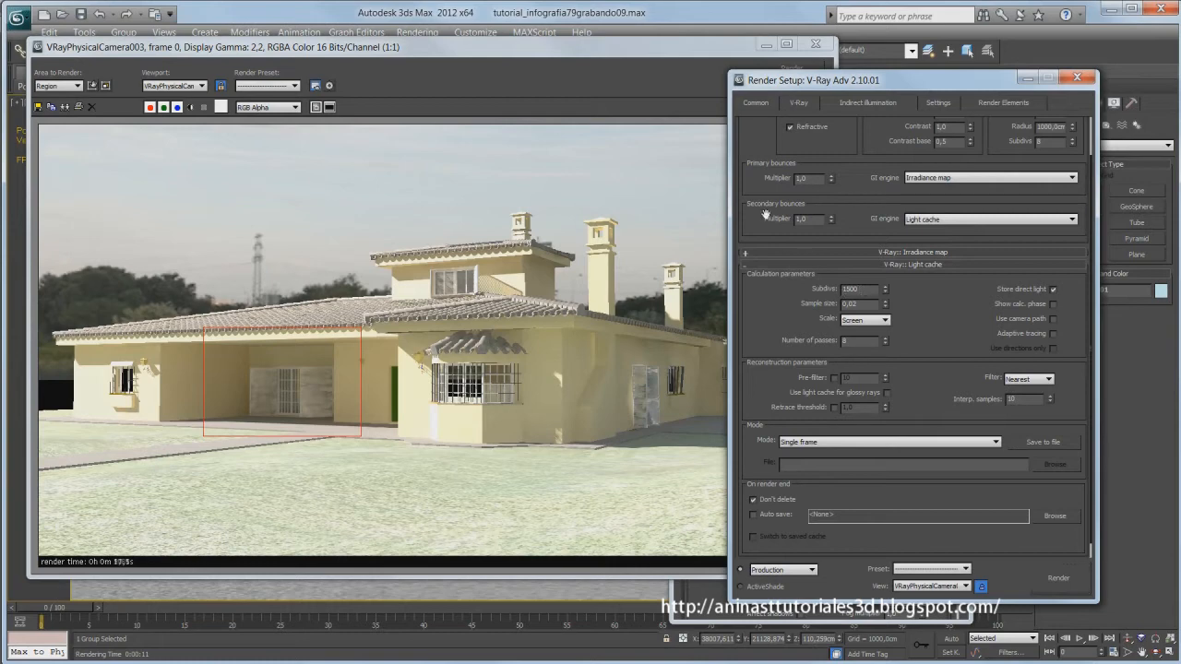
scroll(766, 219, "up", 2)
left_click(914, 296)
scroll(789, 356, "down", 5)
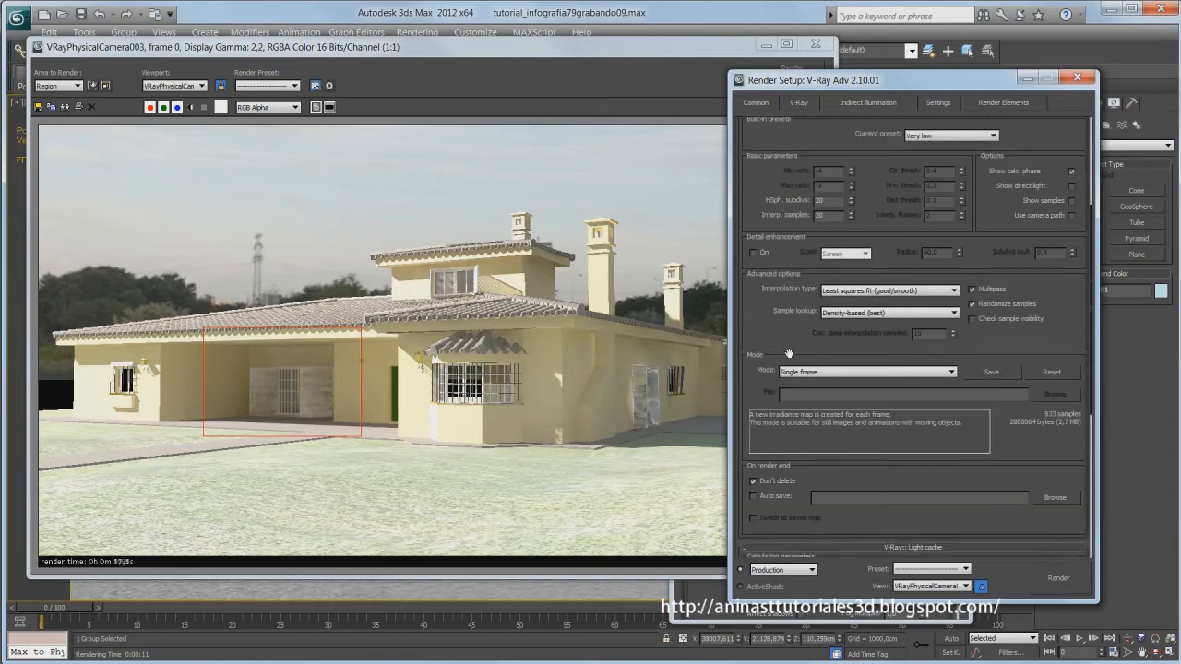
scroll(788, 357, "up", 1)
double_click(818, 160)
type("100")
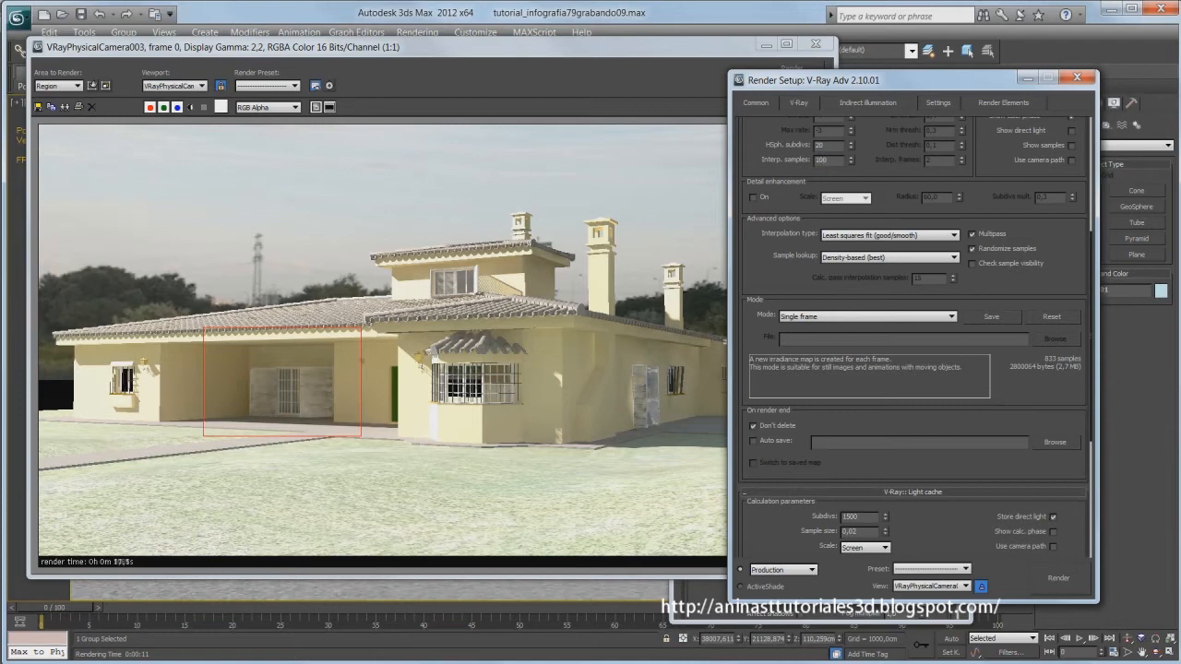
- Clone the current frame, render the porch region again, compare the two frames and close the clone
left_click(65, 107)
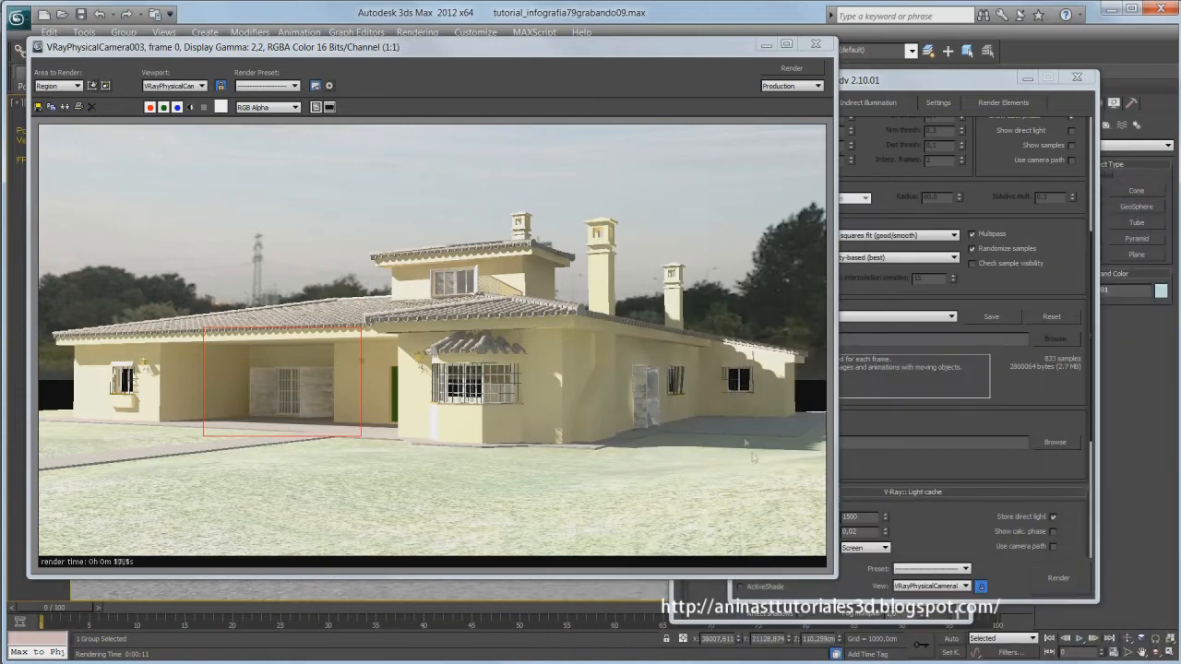
left_click(1051, 578)
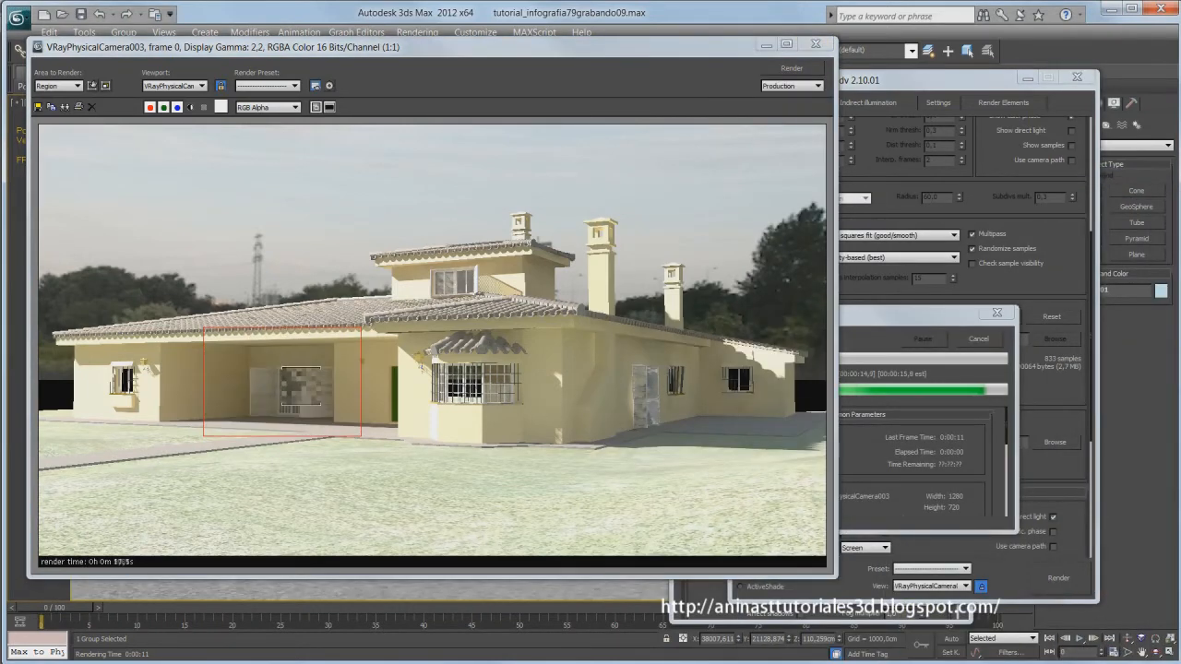
left_click(66, 107)
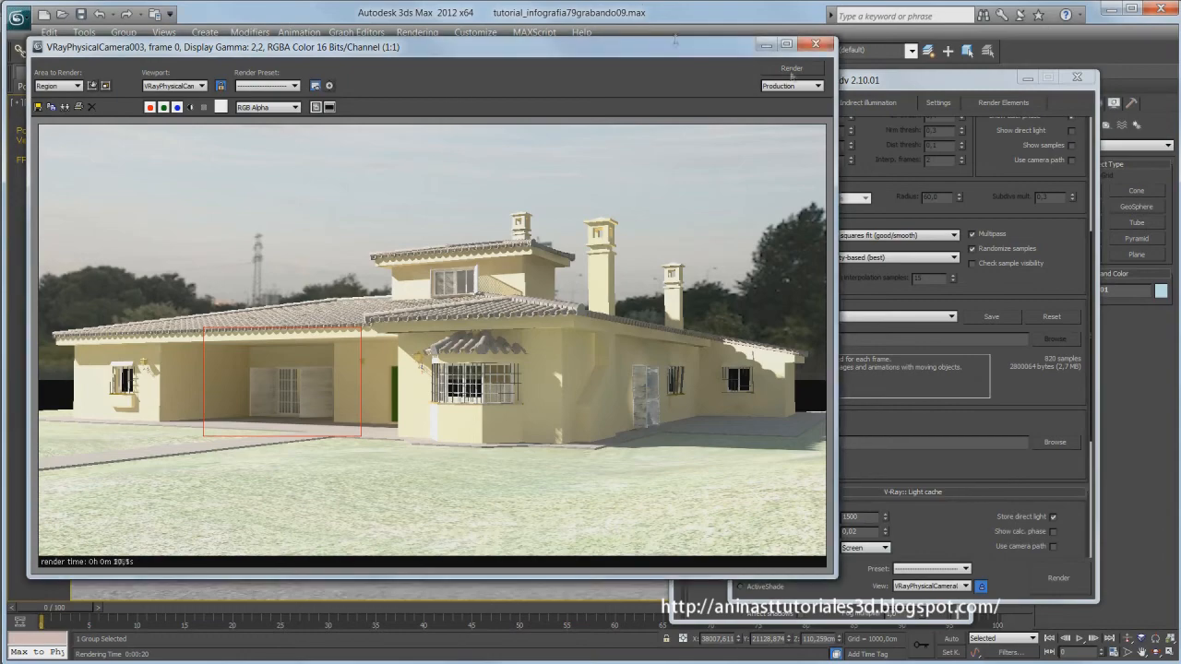
left_click_drag(955, 145, 672, 82)
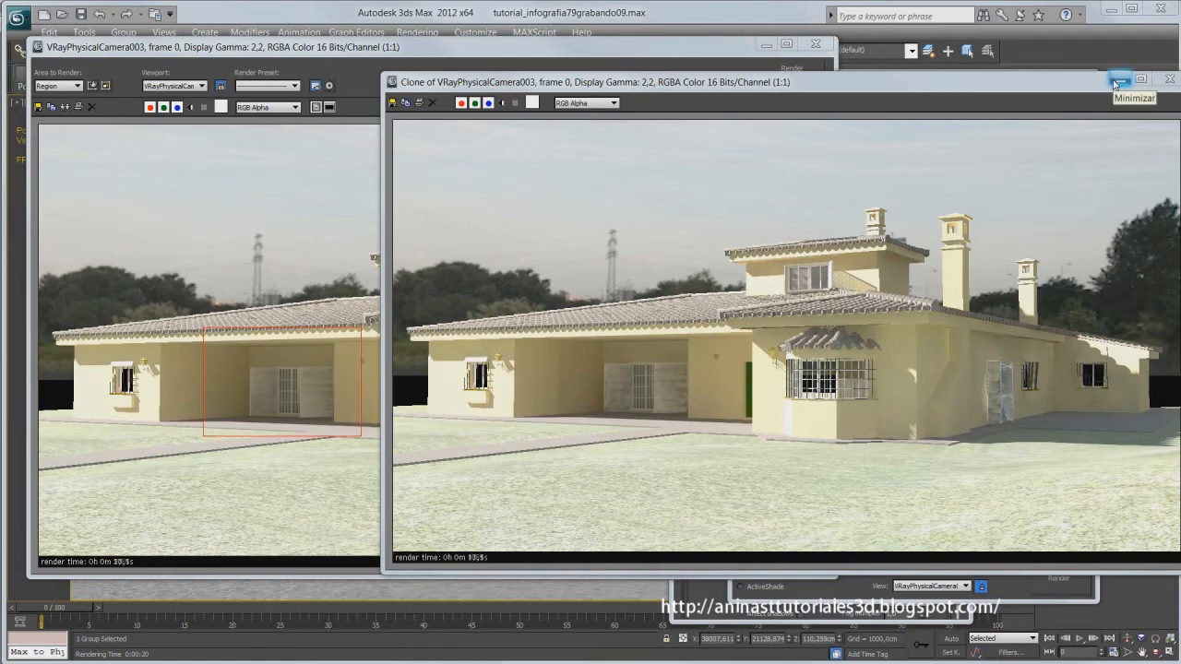
left_click(1166, 79)
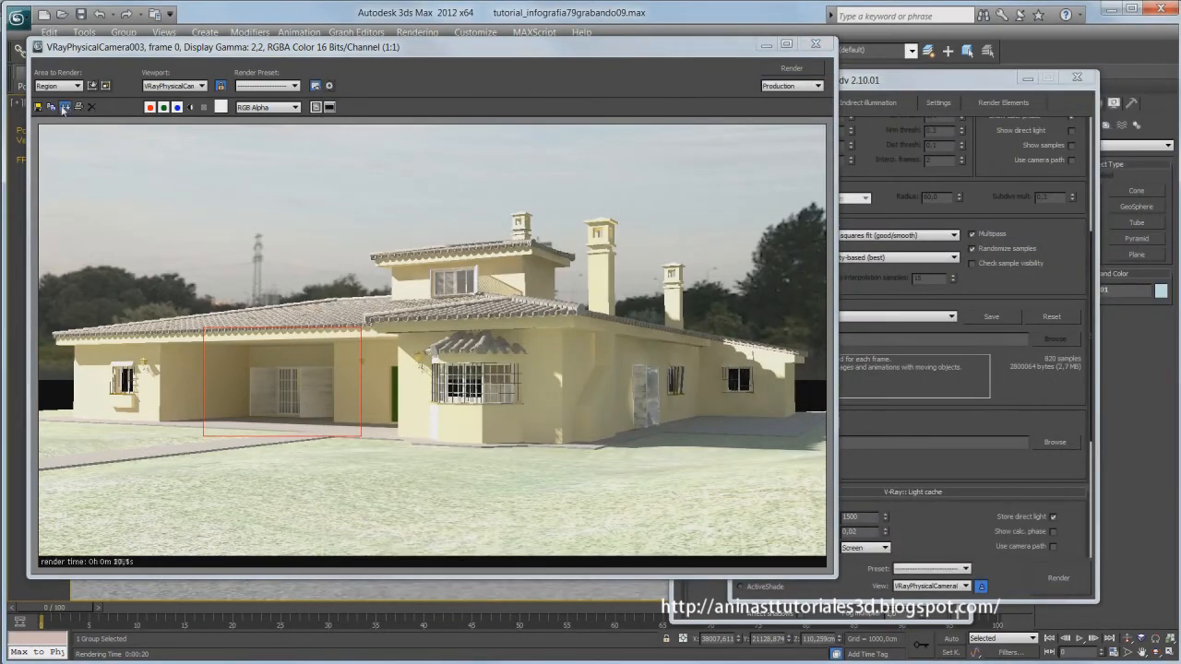
- Clone the latest rendered frame and leave the clone minimized
left_click(65, 107)
left_click_drag(993, 218, 606, 112)
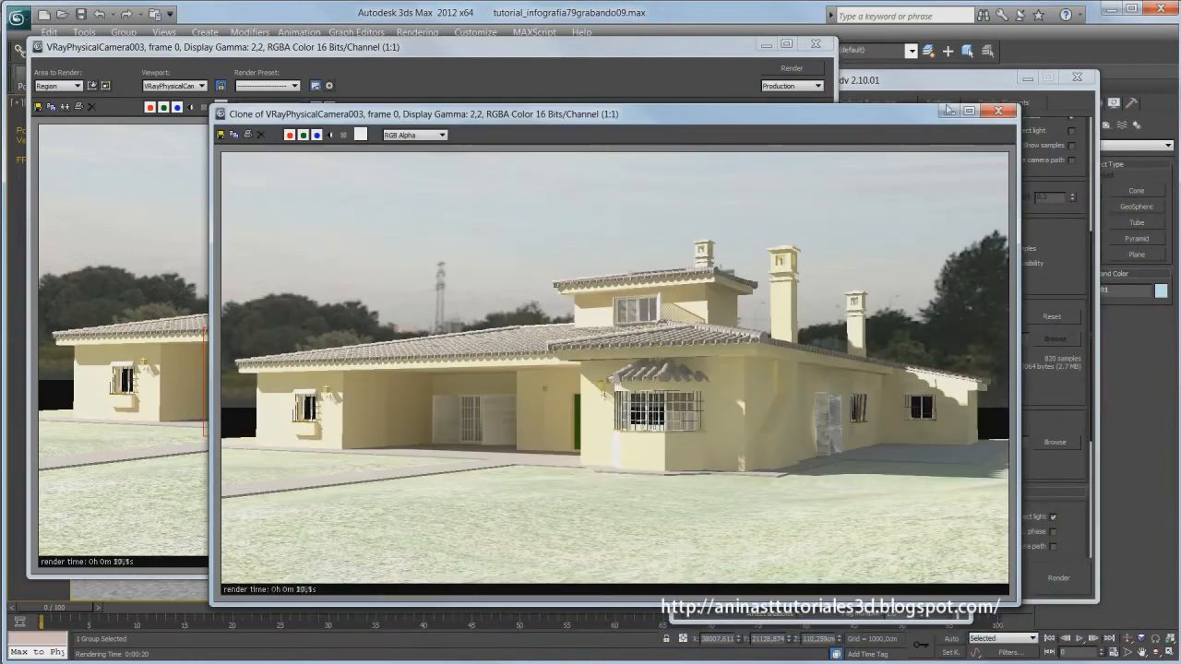
left_click(948, 110)
- Set the DMC sampler's adaptive amount to 0,85, noise threshold to 0,001 and global subdivs multiplier to 1, and render the porch region
left_click(946, 85)
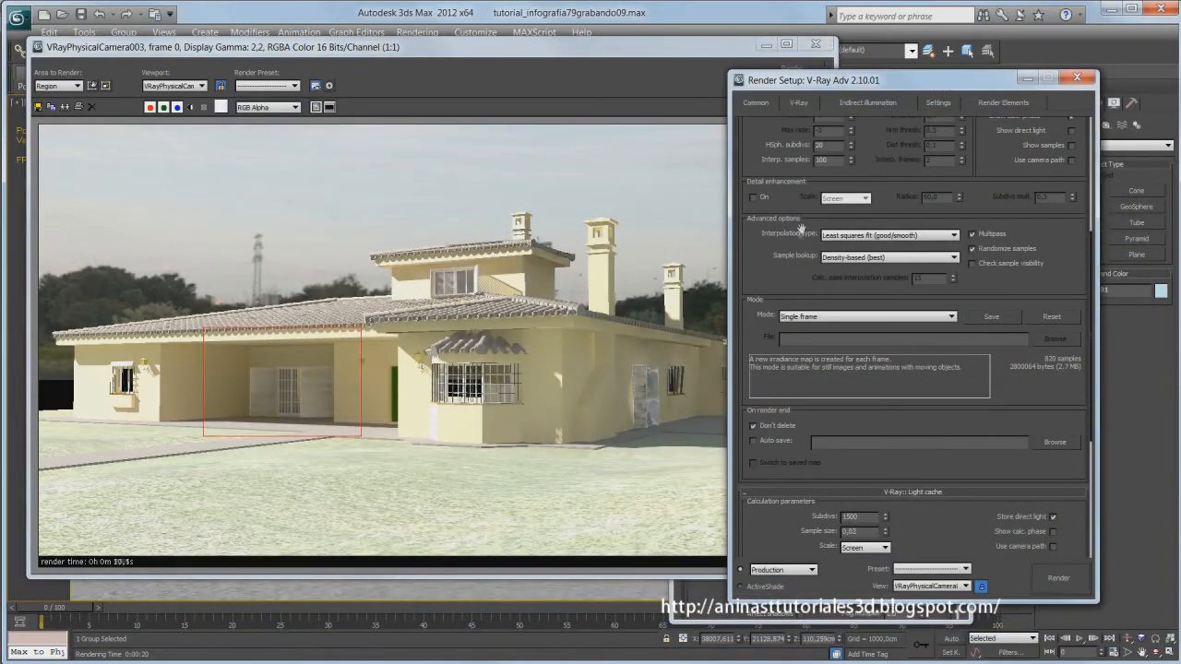
left_click(939, 103)
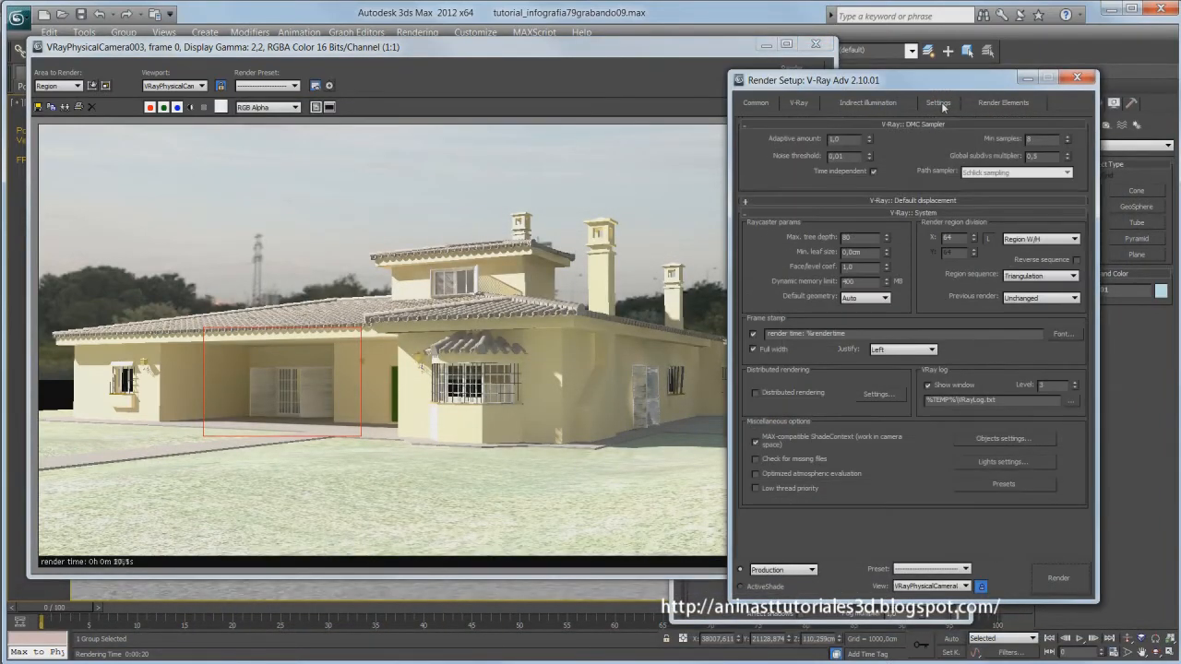
double_click(849, 139)
type("0,85")
key("Tab")
type("0,001")
left_click_drag(1043, 156, 1017, 158)
type("1")
left_click(1045, 588)
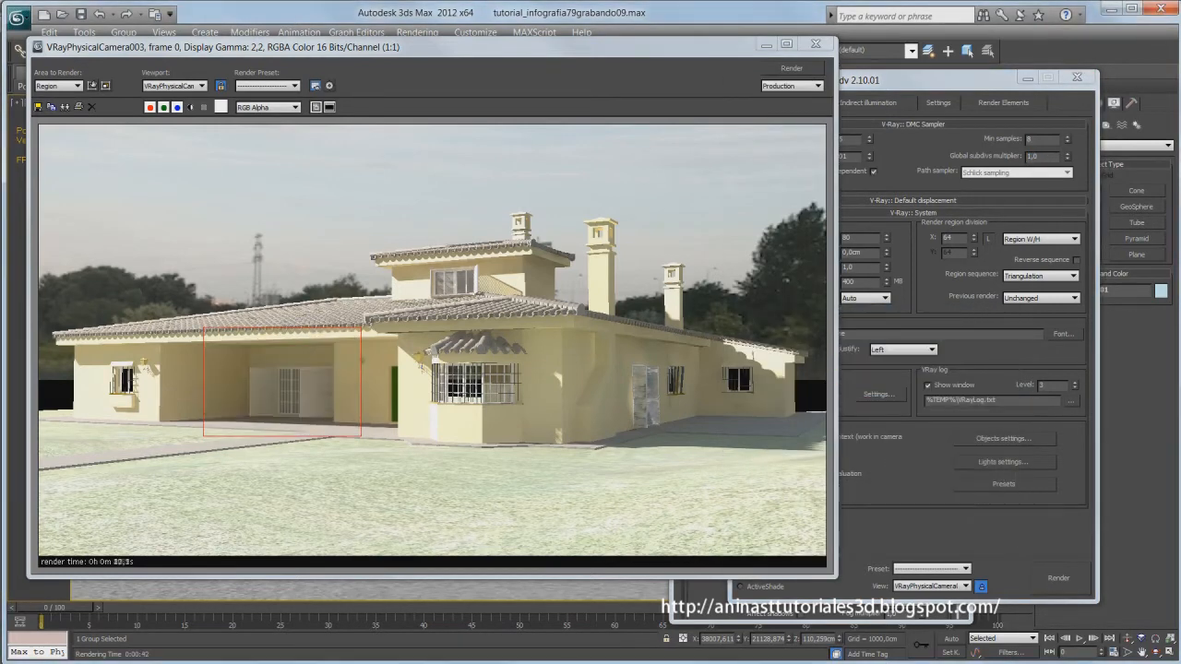
- Narrow the clone, compare its porch side by side with the higher-quality render, and close the clone
left_click(64, 107)
left_click_drag(209, 295, 459, 296)
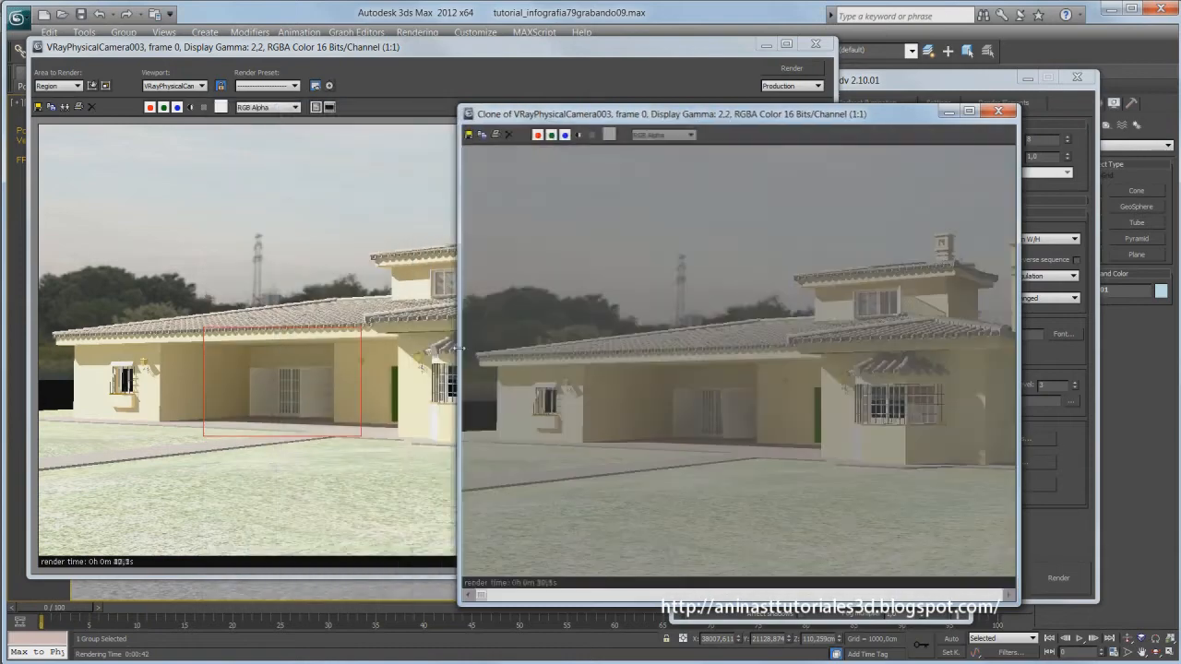
left_click_drag(519, 595, 918, 595)
left_click_drag(625, 117, 512, 95)
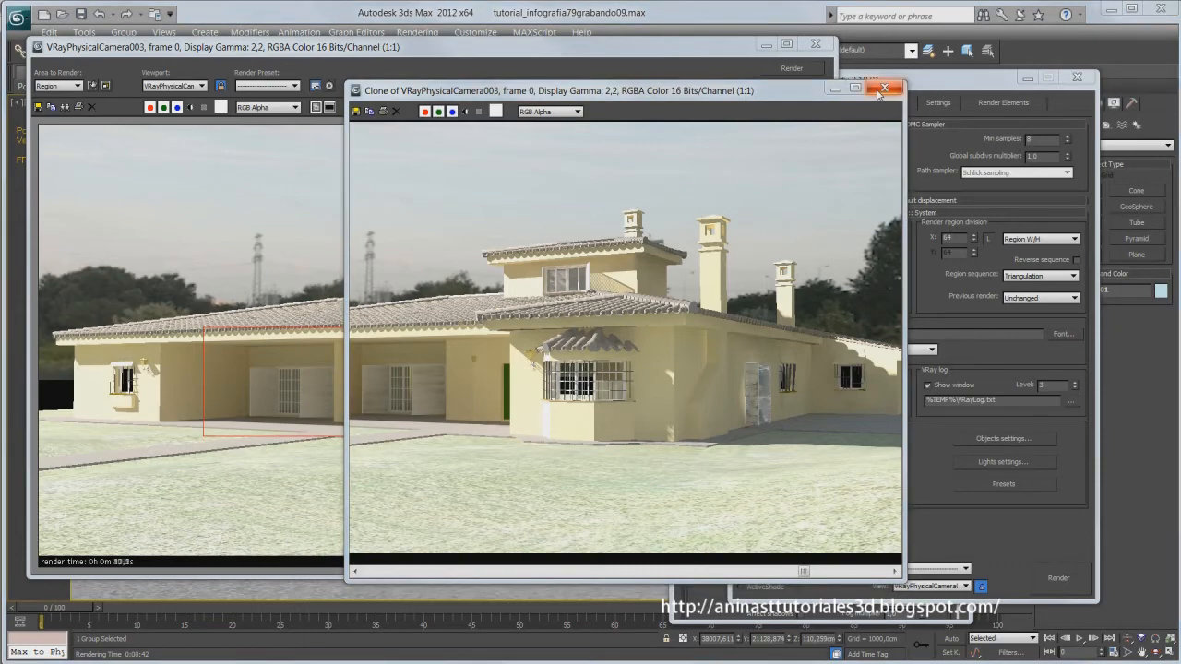
left_click(107, 206)
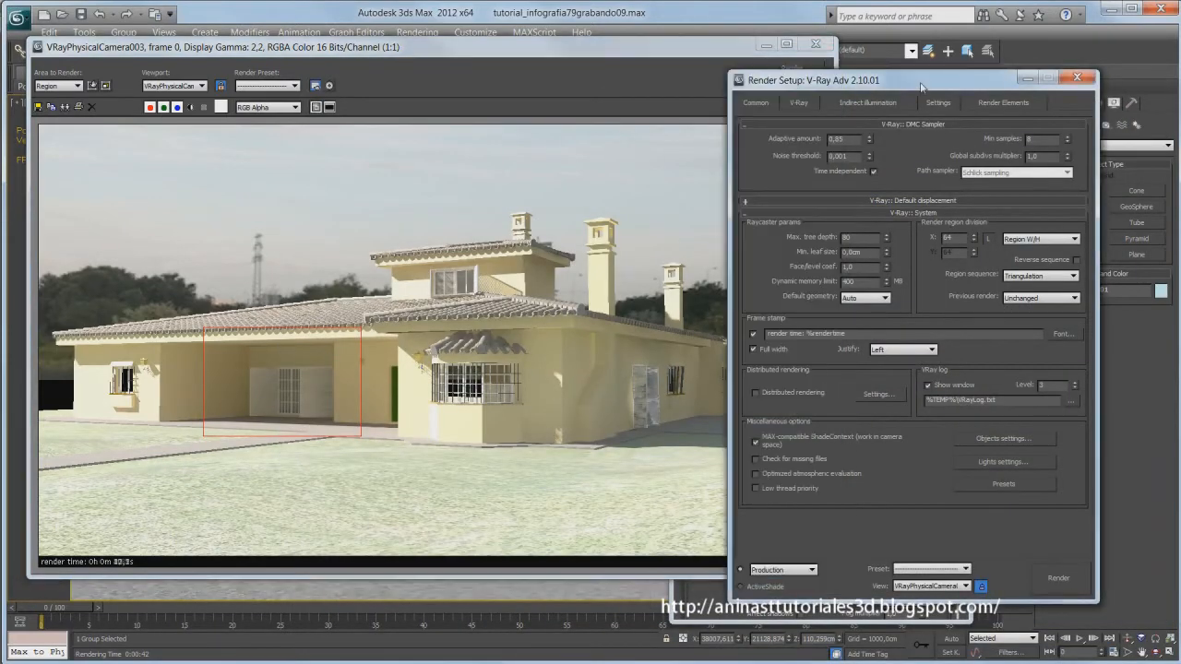
- Set the irradiance map's current preset to Medium and render the porch region
left_click(879, 100)
scroll(800, 276, "down", 5)
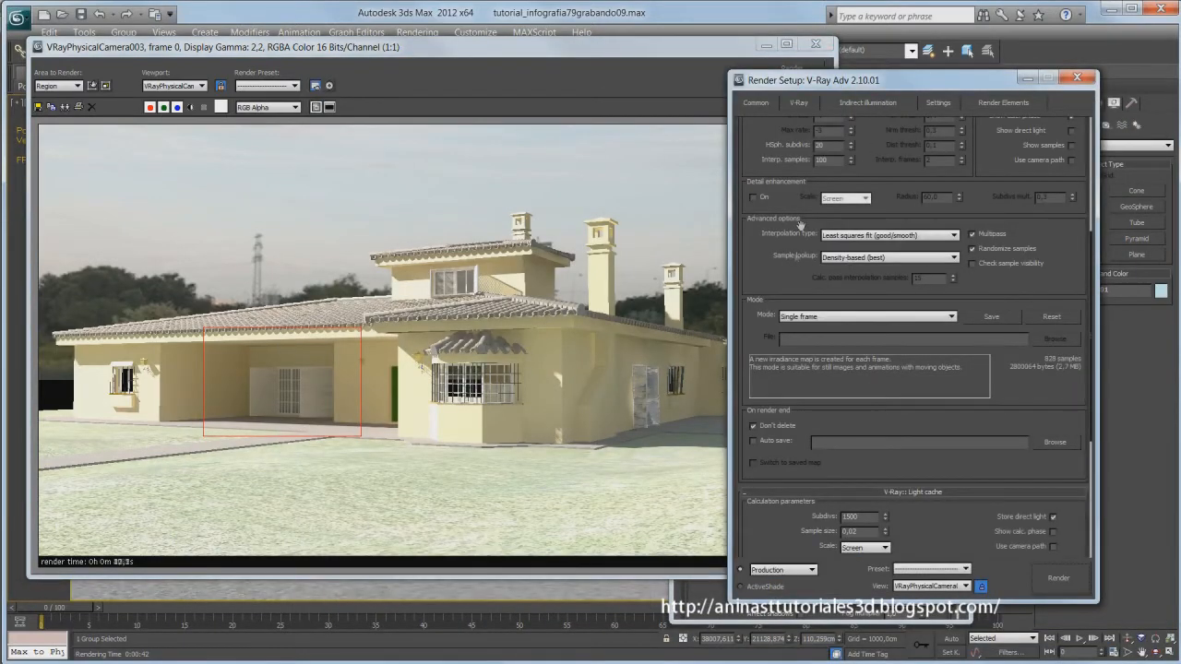
scroll(789, 240, "up", 4)
scroll(793, 240, "up", 1)
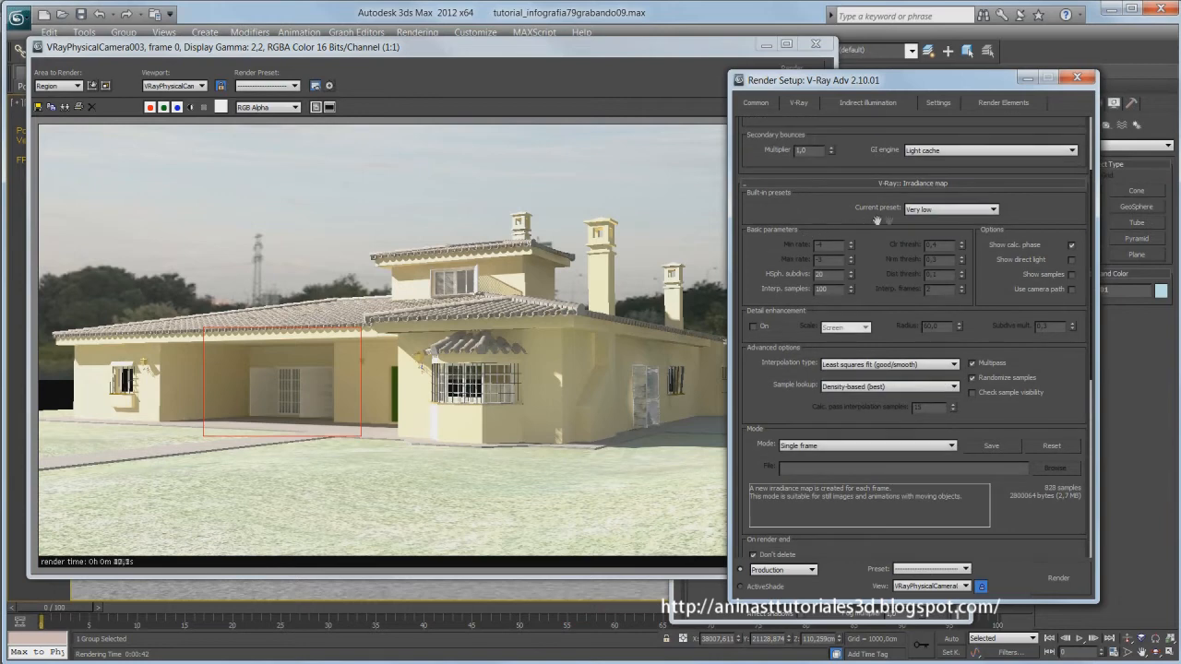
left_click(929, 210)
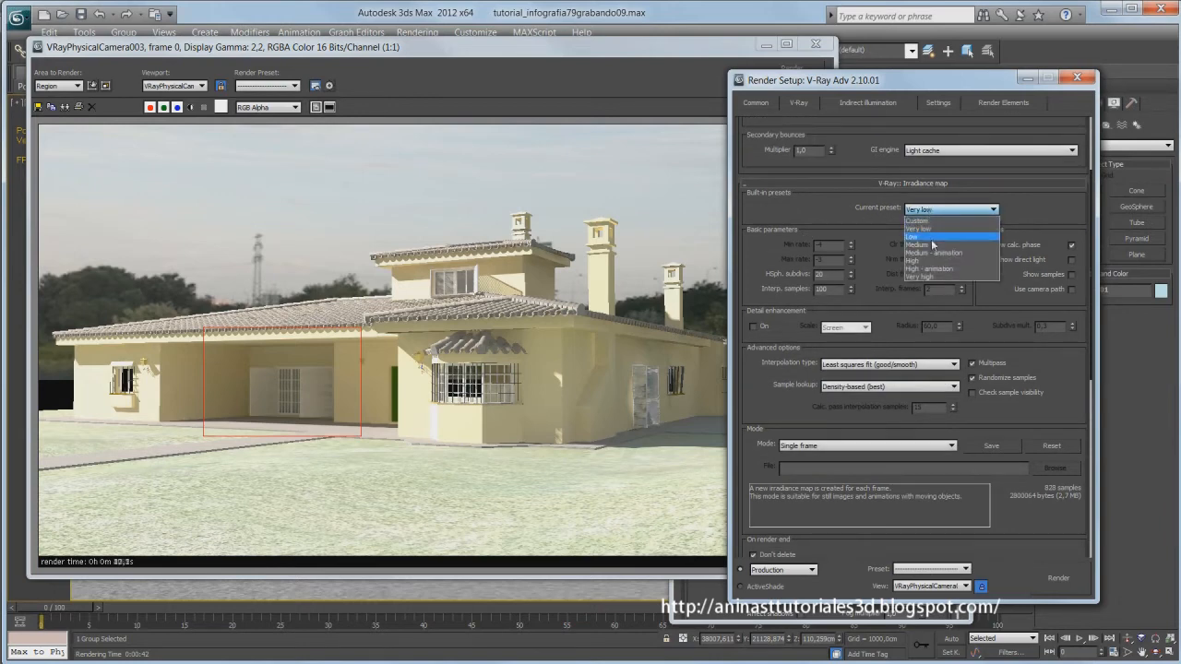
left_click(931, 245)
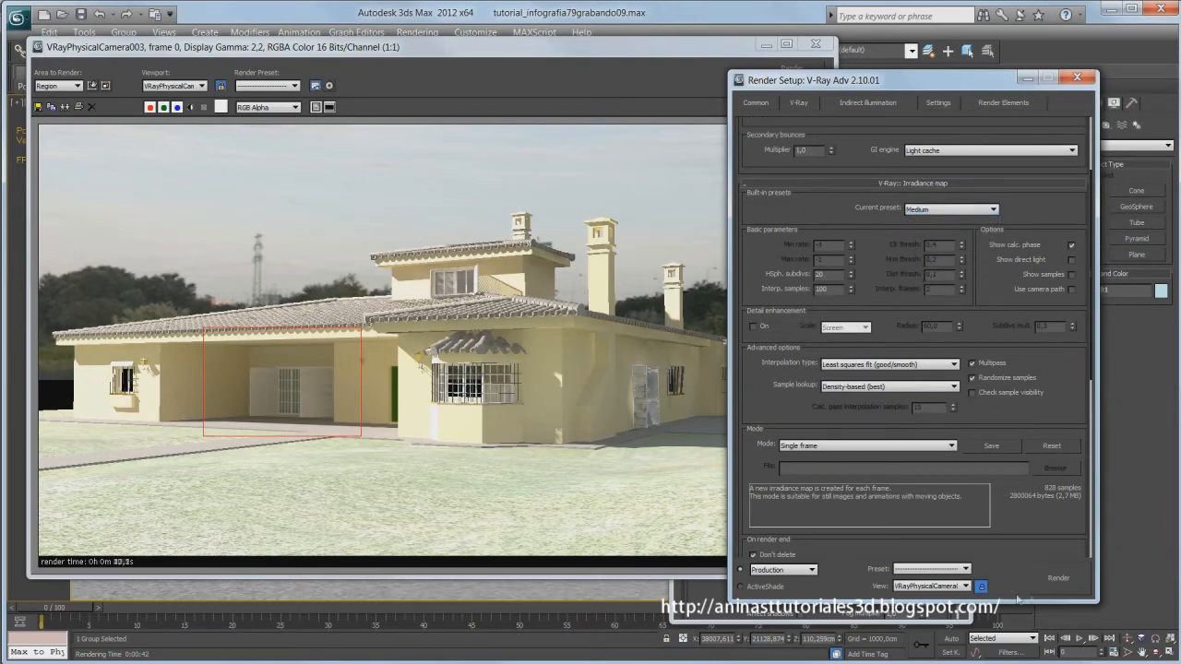
left_click(1058, 578)
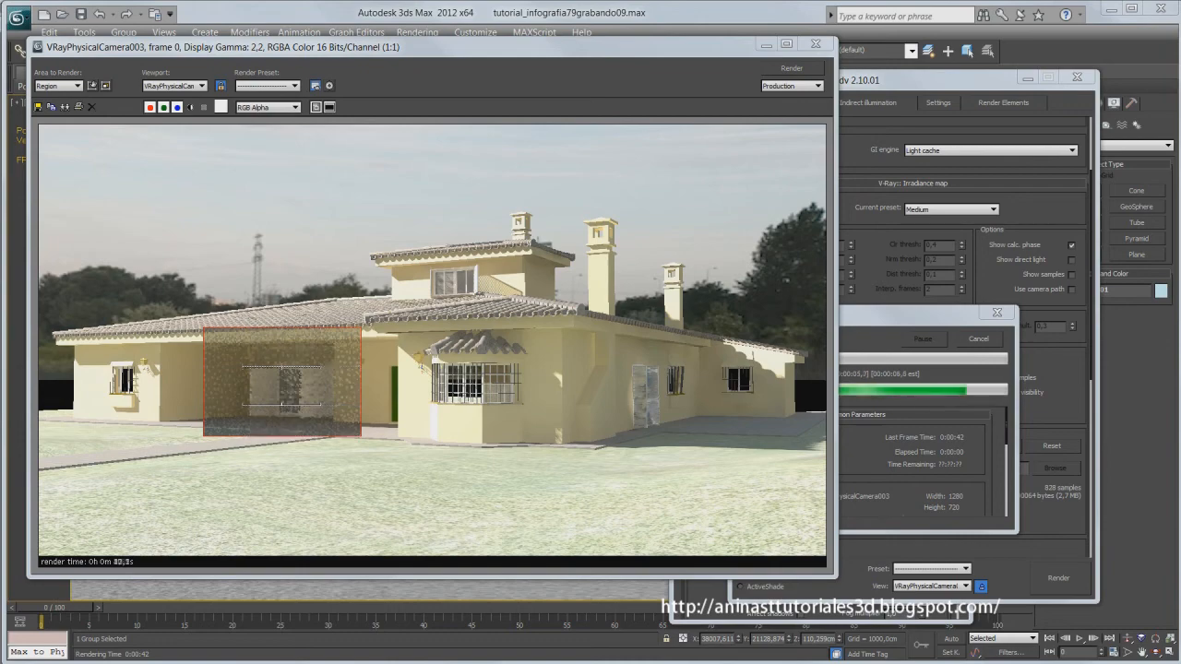
- Compare the porch in the narrowed cloned frame with the Medium preset render, and save the scene
left_click(65, 107)
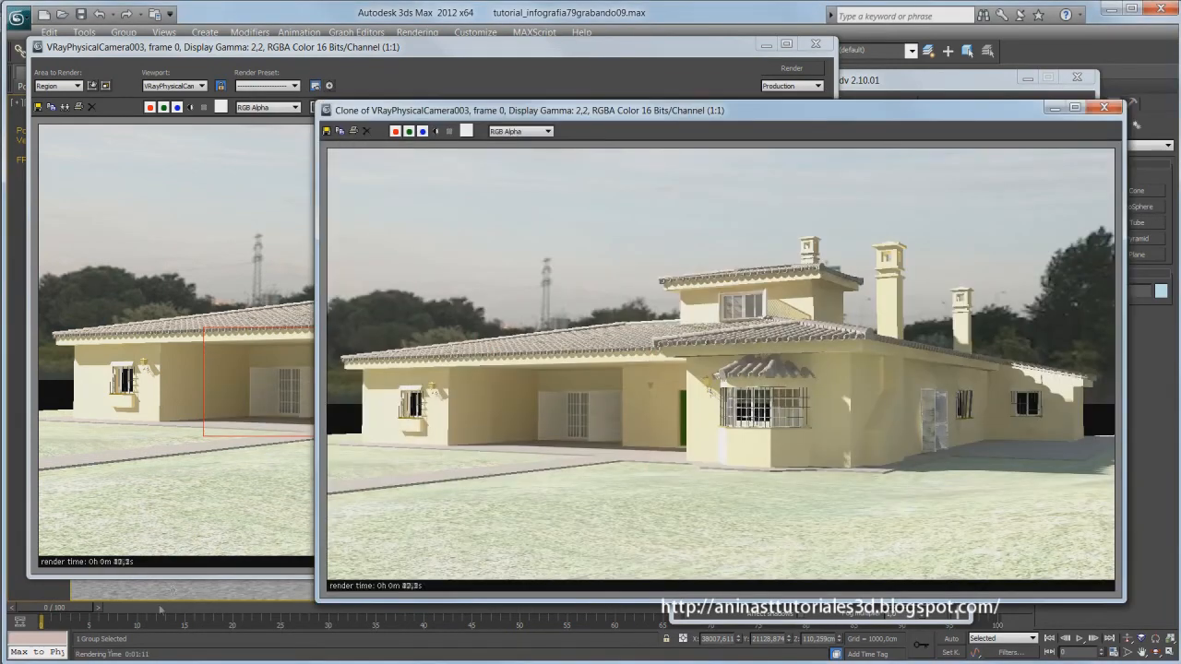
left_click_drag(313, 387, 636, 388)
left_click_drag(658, 590, 926, 590)
mouse_move(823, 114)
left_mouse_down()
mouse_move(734, 122)
mouse_move(539, 98)
left_mouse_up()
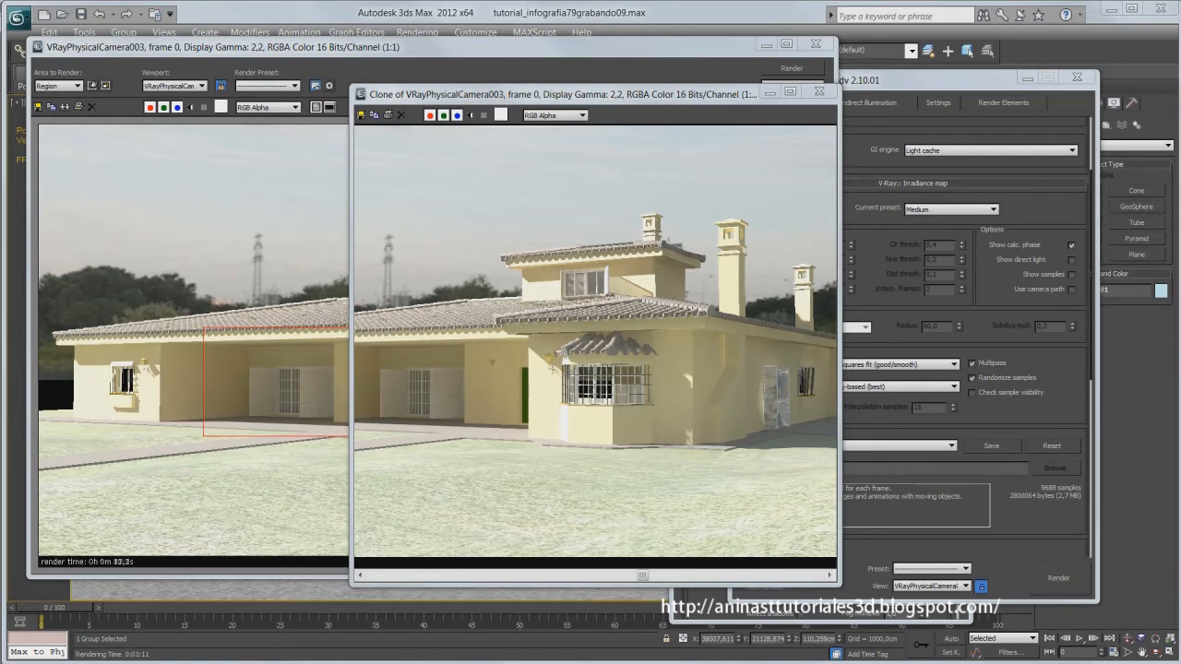
key("ctrl+s")
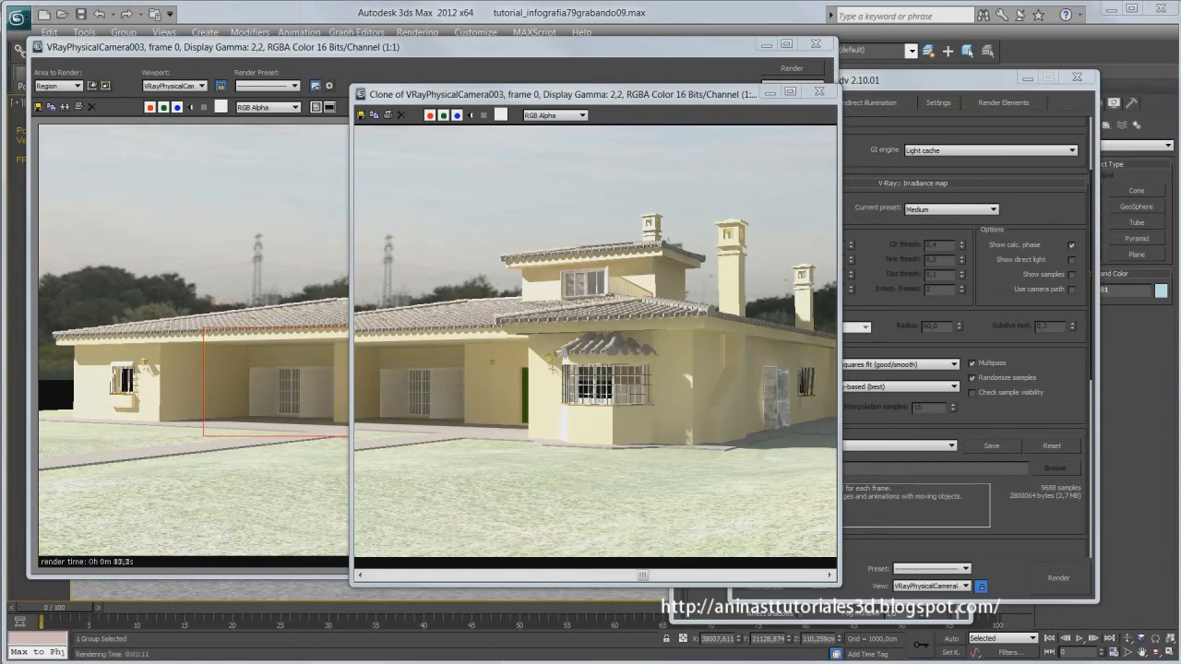